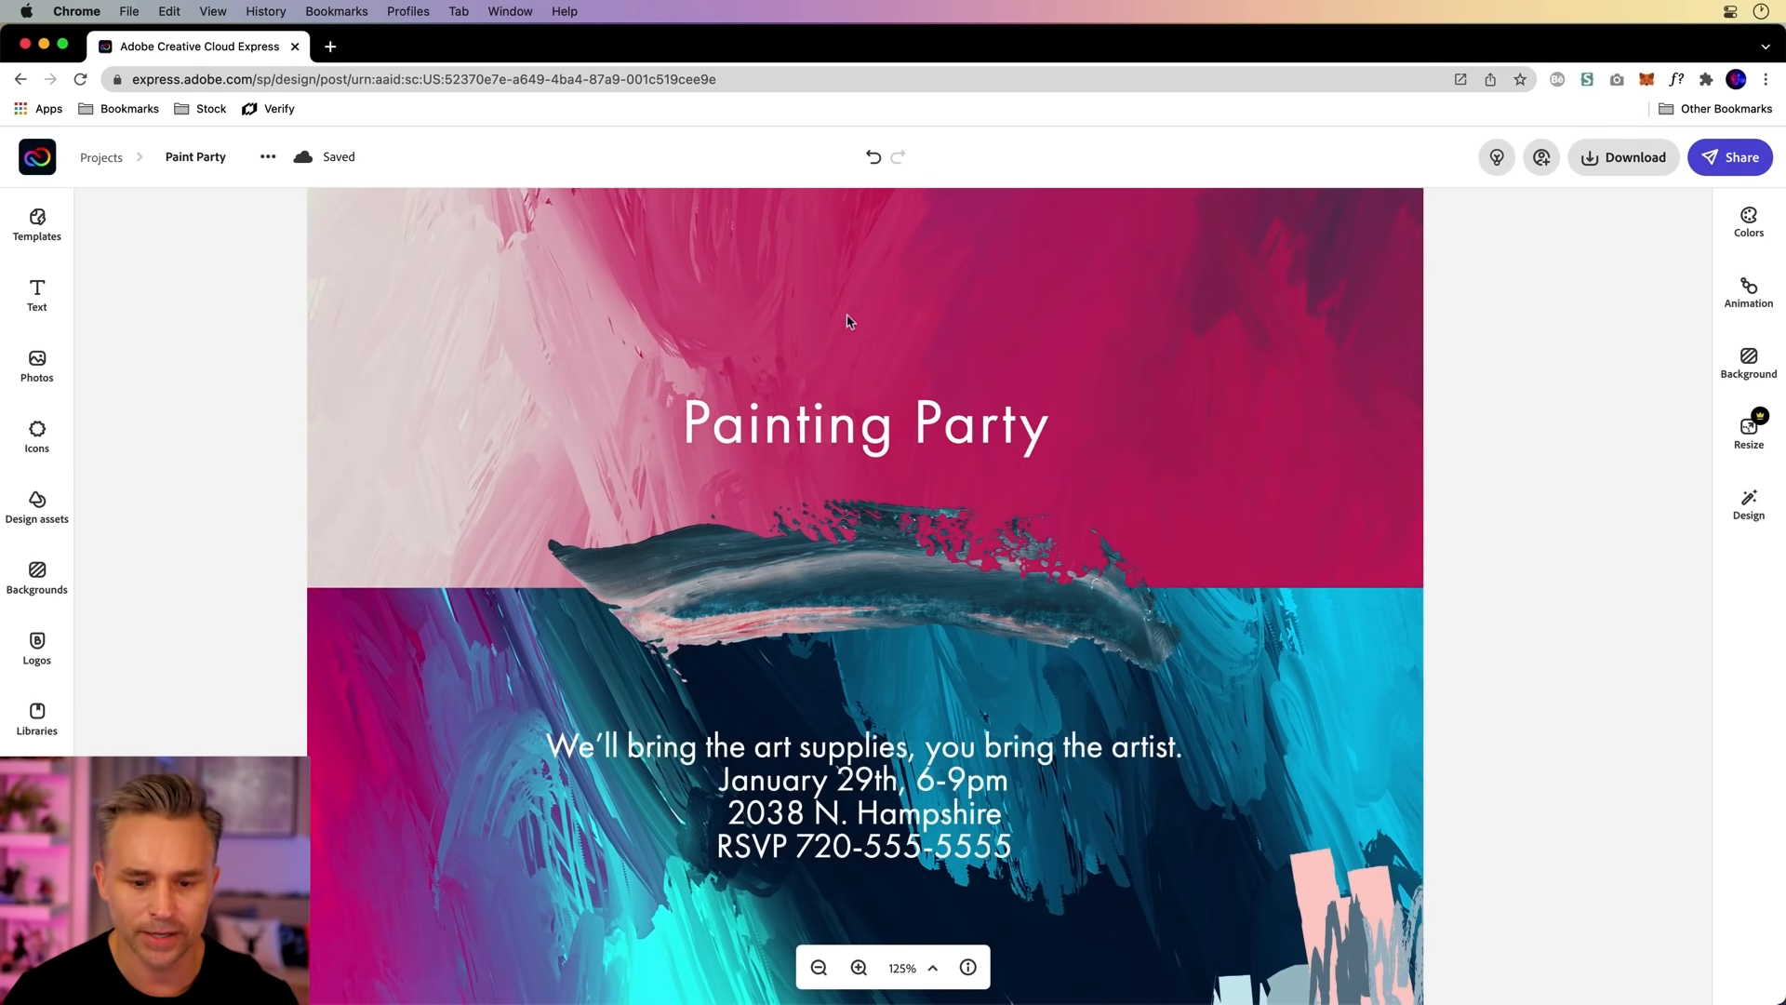
Add a new text box, paste in 'Makers Gonna Make' and position it above the title
{"action": "left_click", "coordinate": [37, 296]}
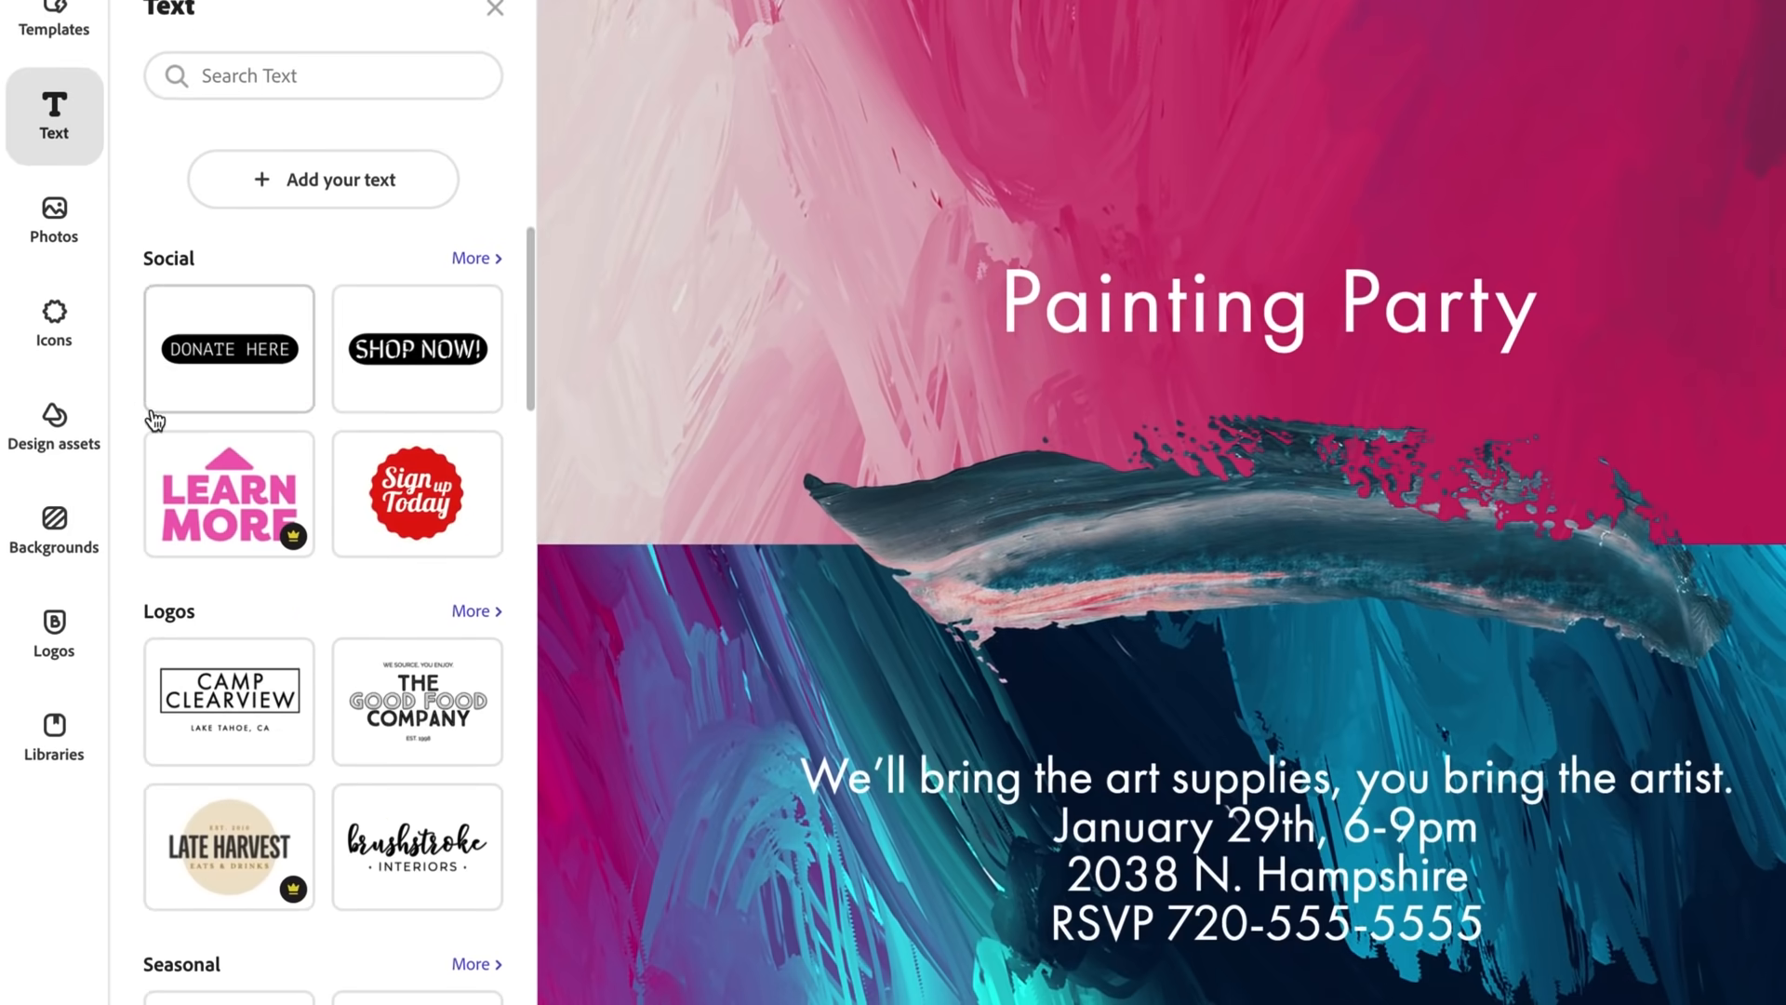
{"action": "scroll", "coordinate": [321, 559], "scroll_direction": "down", "scroll_amount": 3}
{"action": "scroll", "coordinate": [322, 558], "scroll_direction": "down", "scroll_amount": 2}
{"action": "scroll", "coordinate": [123, 389], "scroll_direction": "up", "scroll_amount": 3}
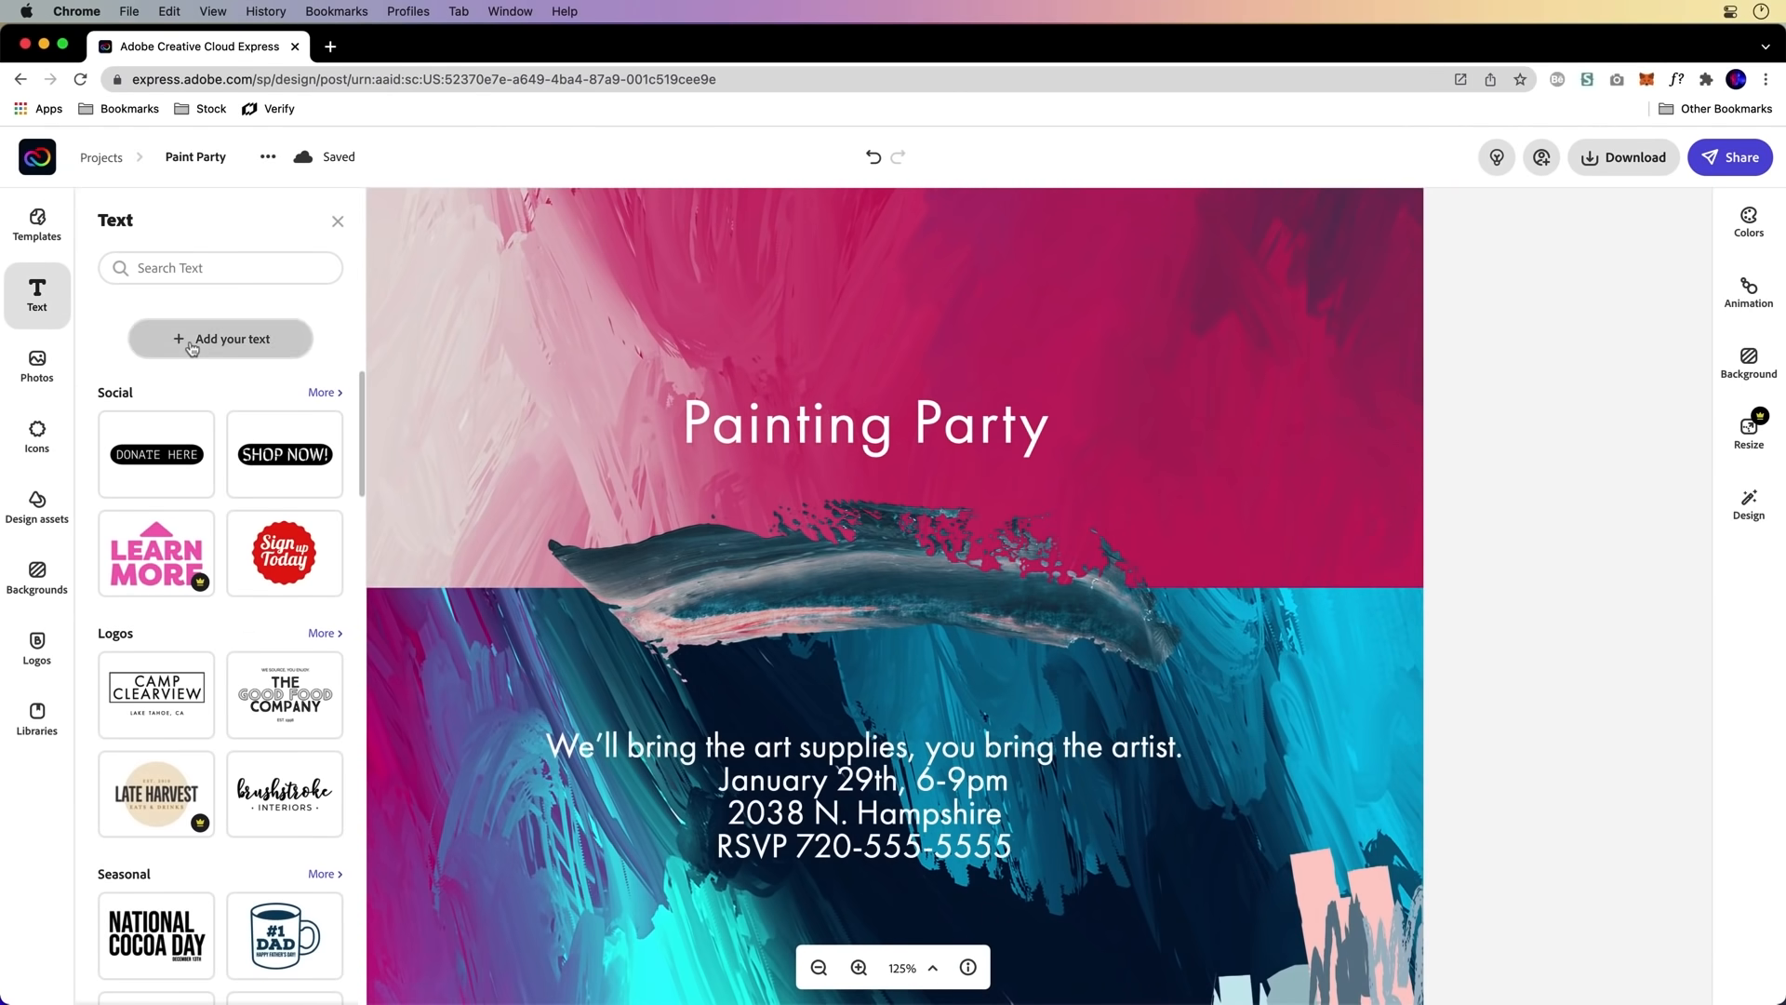
{"action": "left_click", "coordinate": [192, 346]}
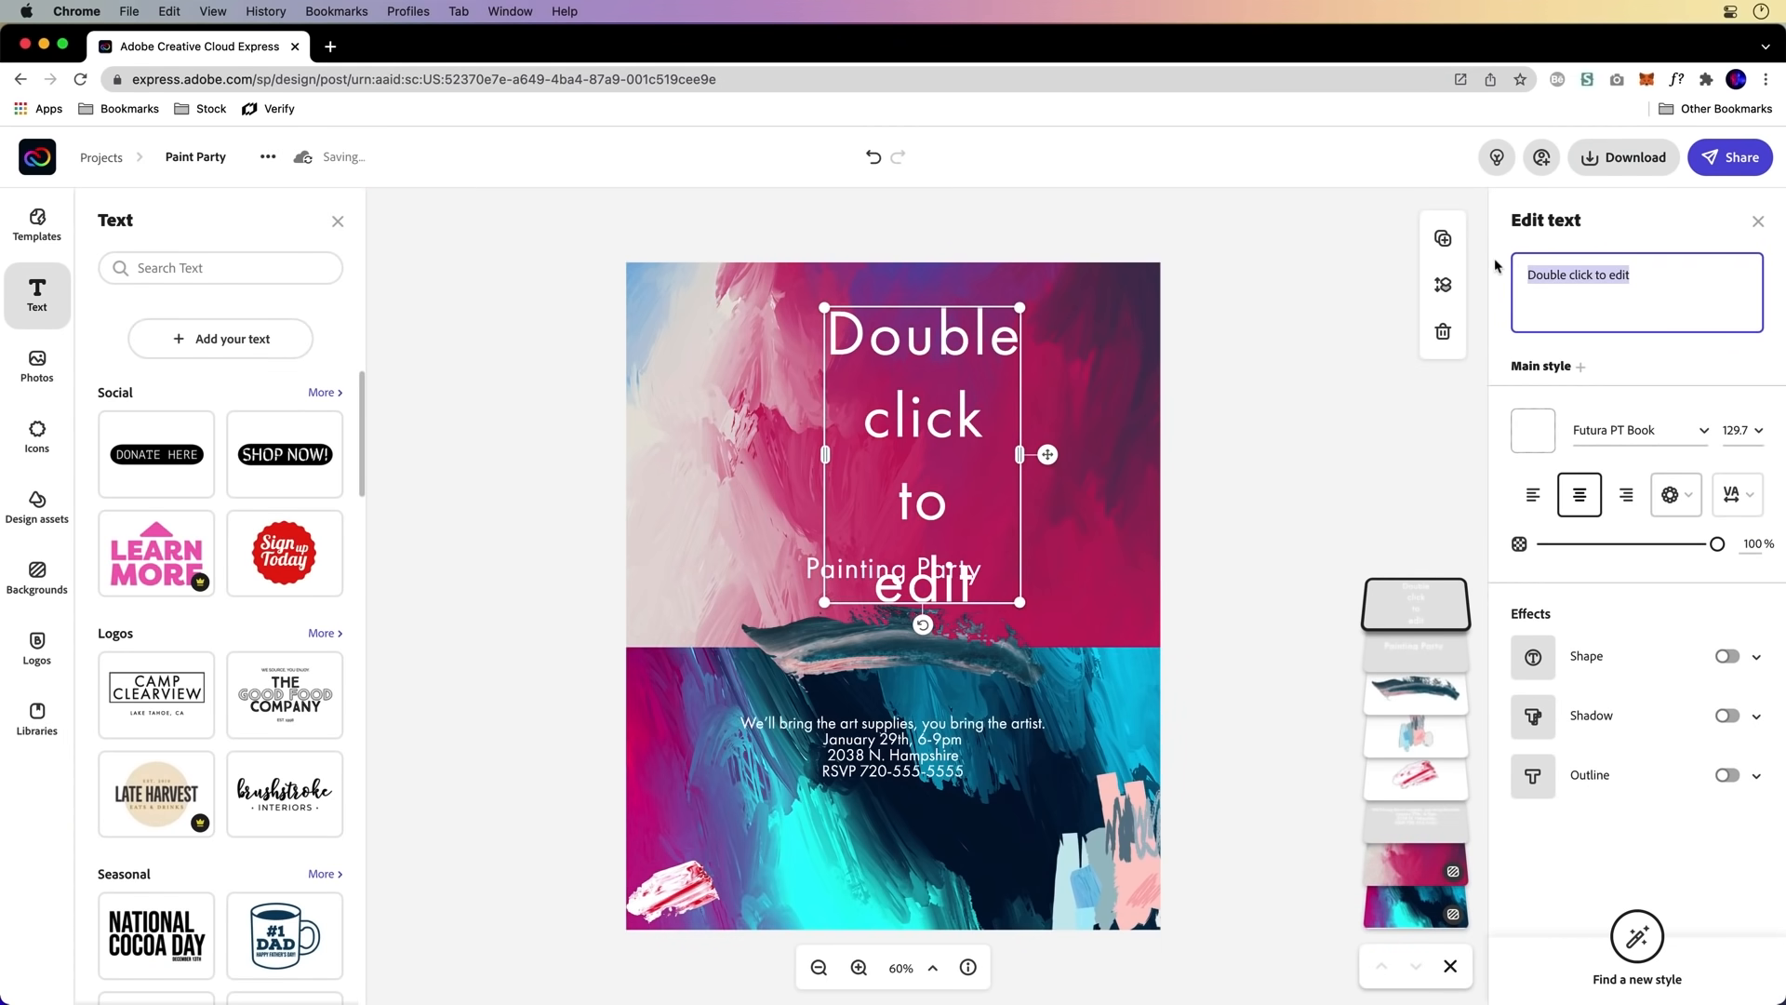
{"action": "type", "text": "Makers Gonna Make"}
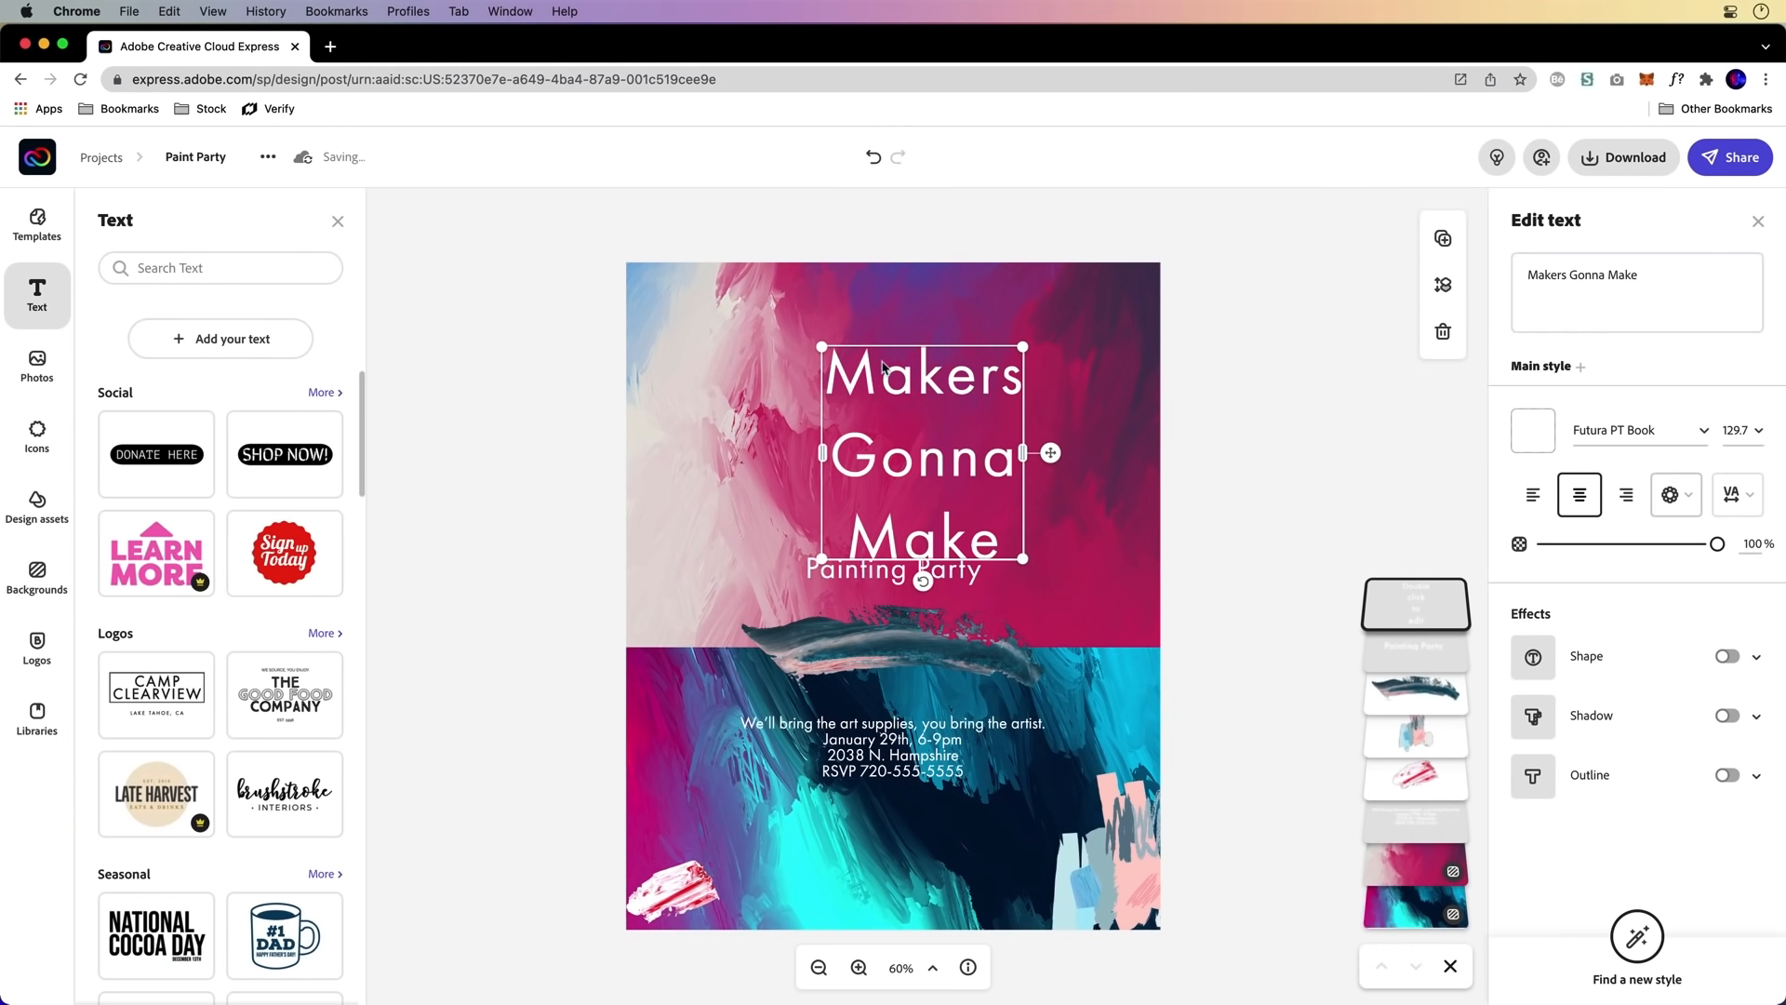
{"action": "left_click_drag", "start_coordinate": [898, 381], "coordinate": [877, 358]}
{"action": "scroll", "coordinate": [876, 353], "scroll_direction": "up", "scroll_amount": 2}
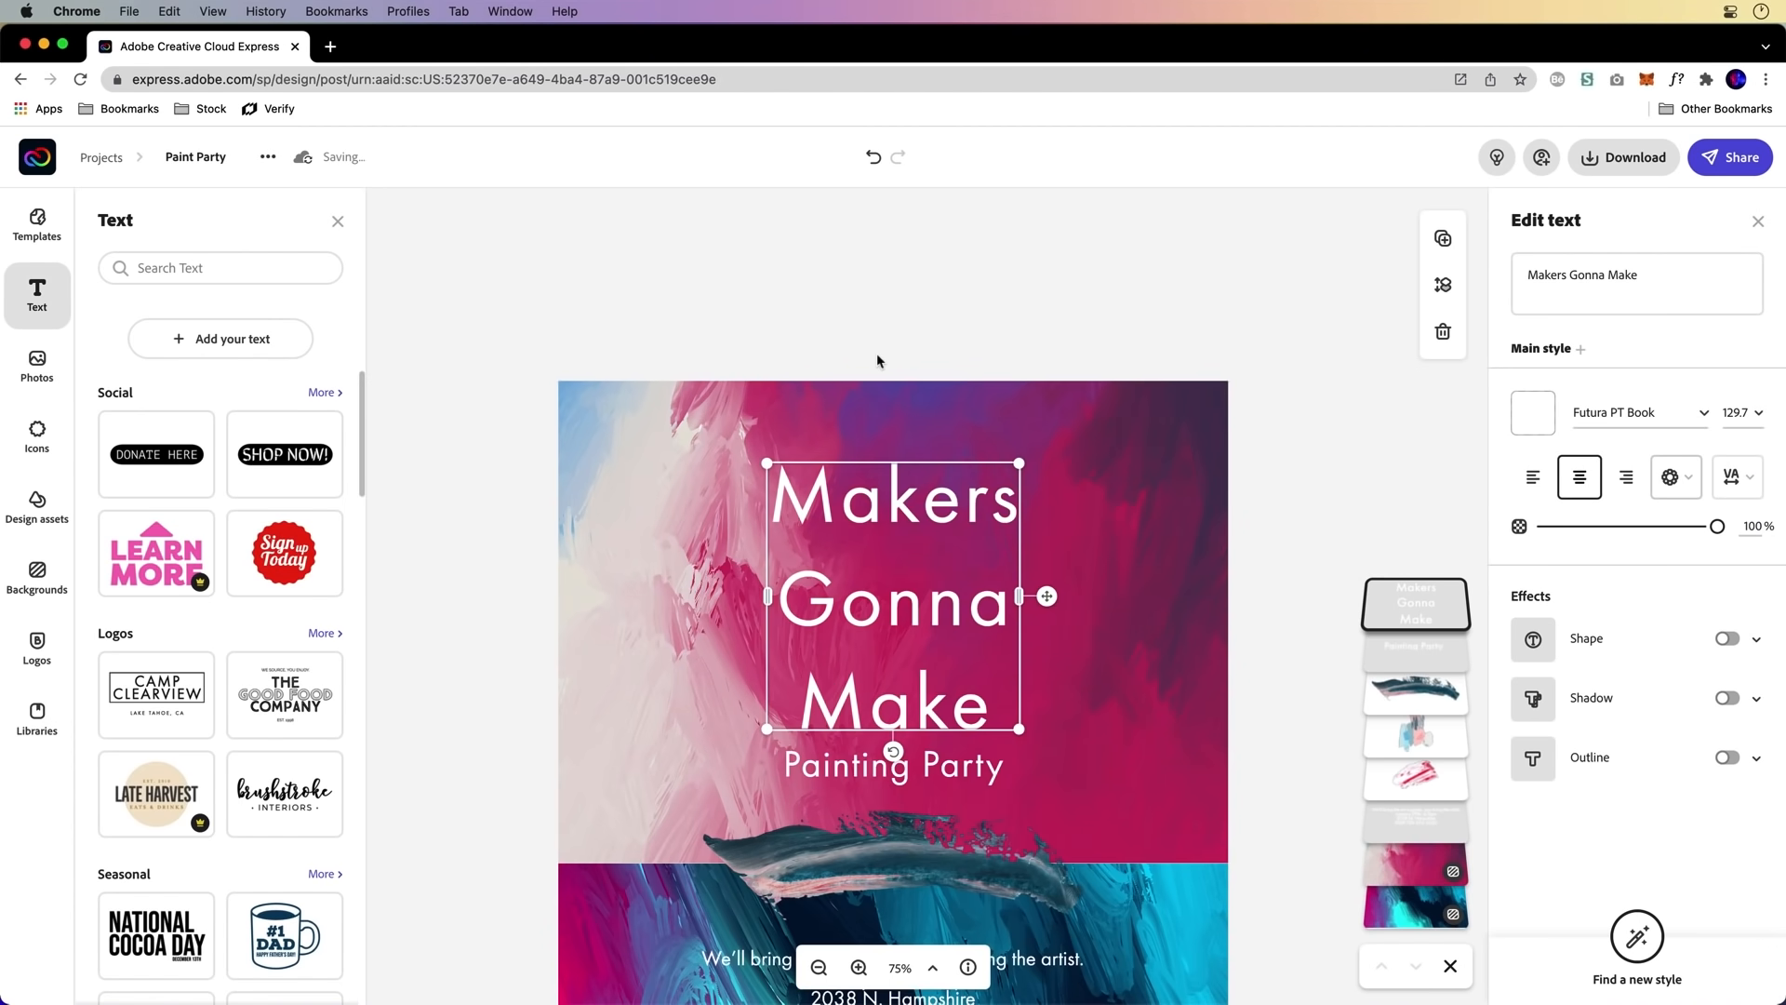
{"action": "scroll", "coordinate": [876, 354], "scroll_direction": "up", "scroll_amount": 2}
{"action": "scroll", "coordinate": [848, 459], "scroll_direction": "up", "scroll_amount": 2}
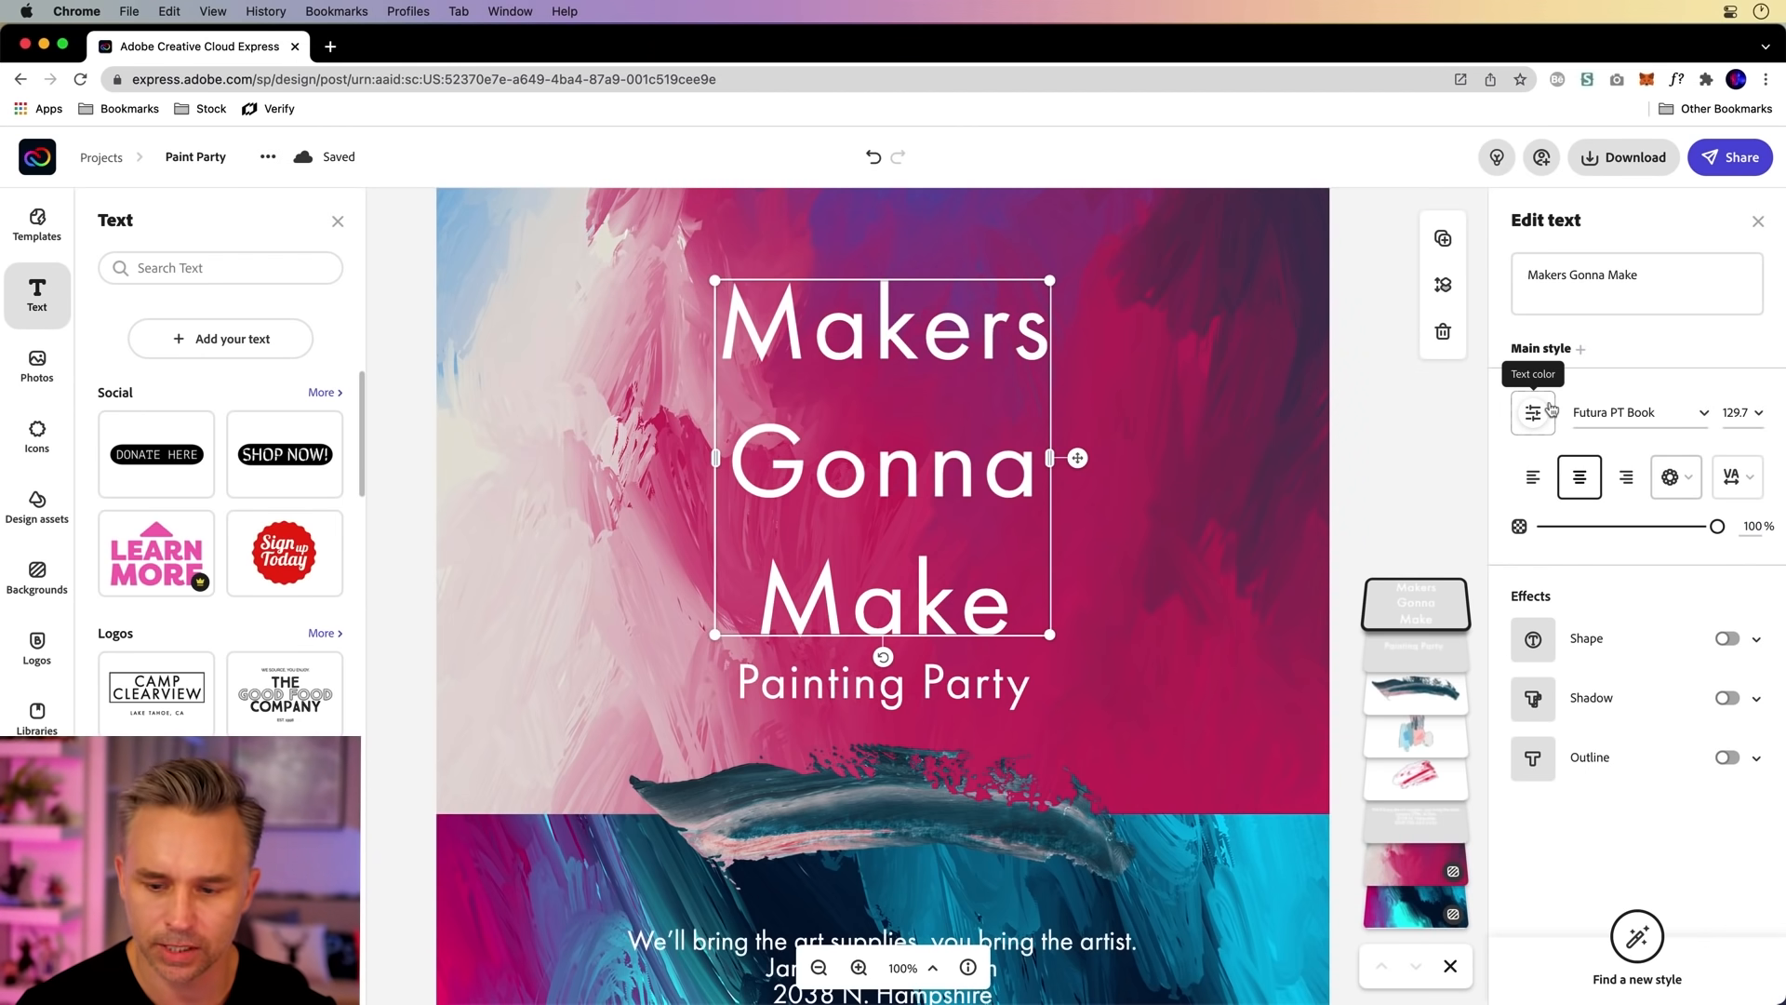
Try the Almaq Rough font from the Rough category on the heading
{"action": "left_click", "coordinate": [1706, 416]}
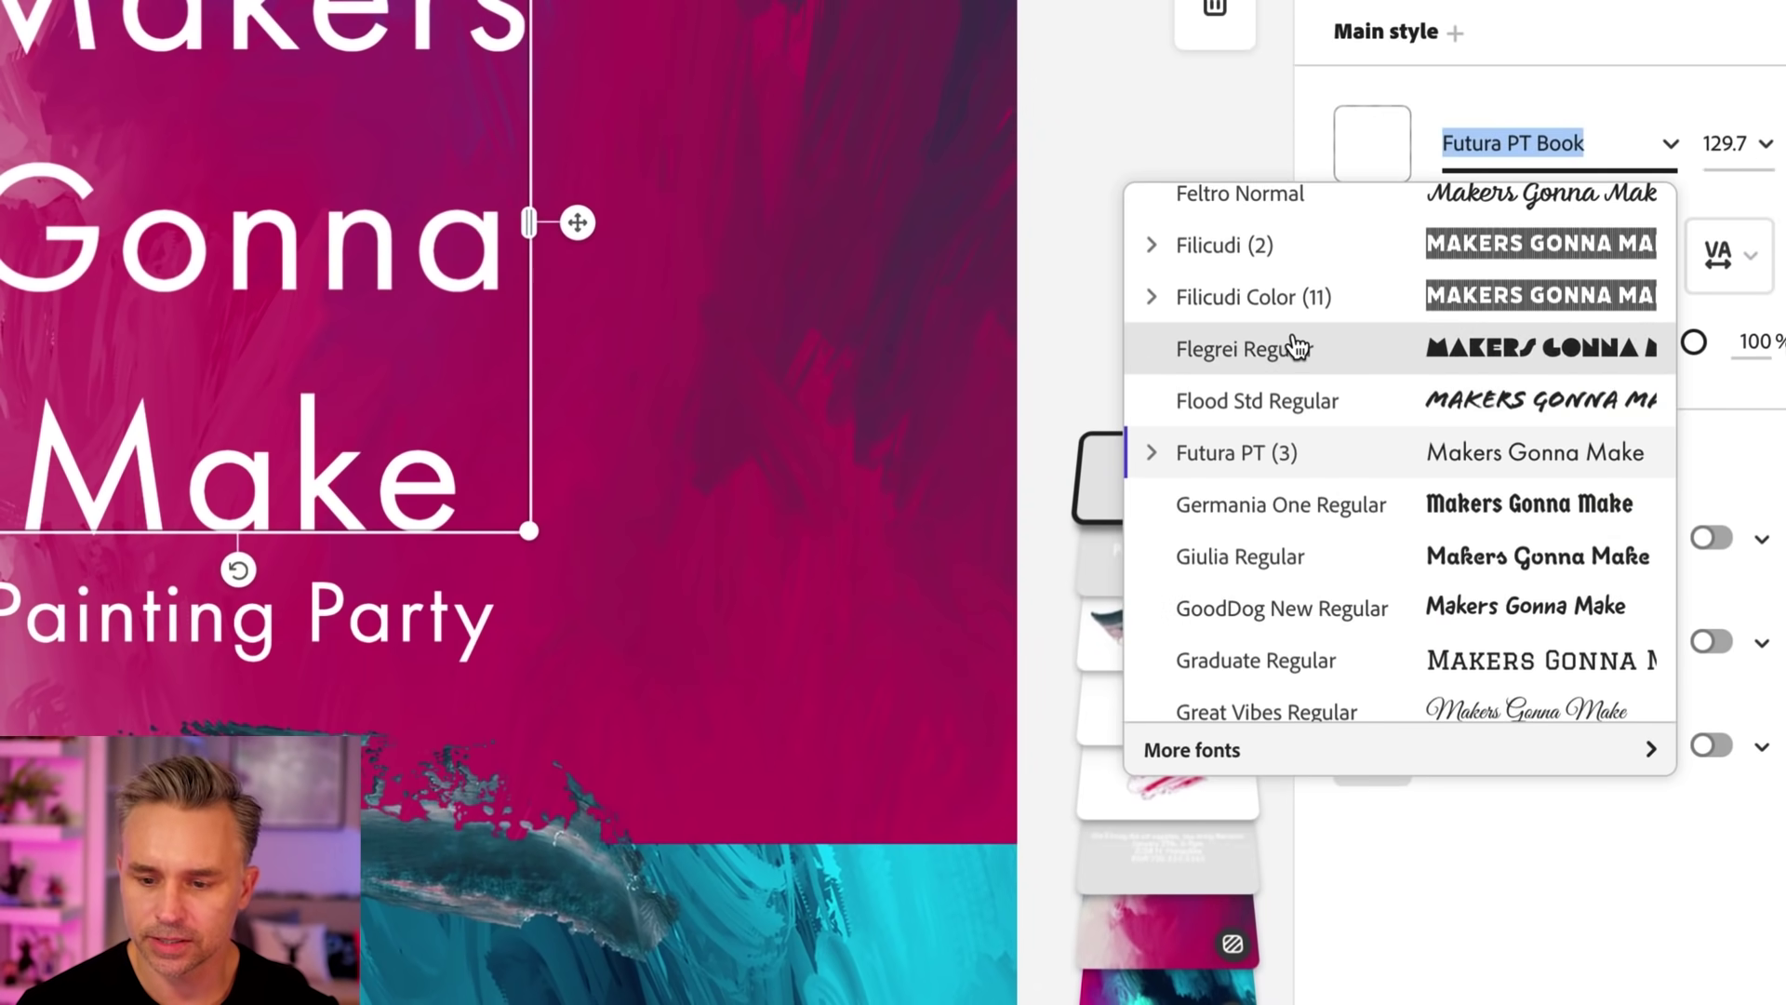
{"action": "scroll", "coordinate": [1463, 530], "scroll_direction": "down", "scroll_amount": 3}
{"action": "scroll", "coordinate": [1341, 299], "scroll_direction": "down", "scroll_amount": 3}
{"action": "scroll", "coordinate": [1360, 418], "scroll_direction": "down", "scroll_amount": 2}
{"action": "scroll", "coordinate": [1375, 446], "scroll_direction": "down", "scroll_amount": 3}
{"action": "scroll", "coordinate": [1381, 468], "scroll_direction": "down", "scroll_amount": 2}
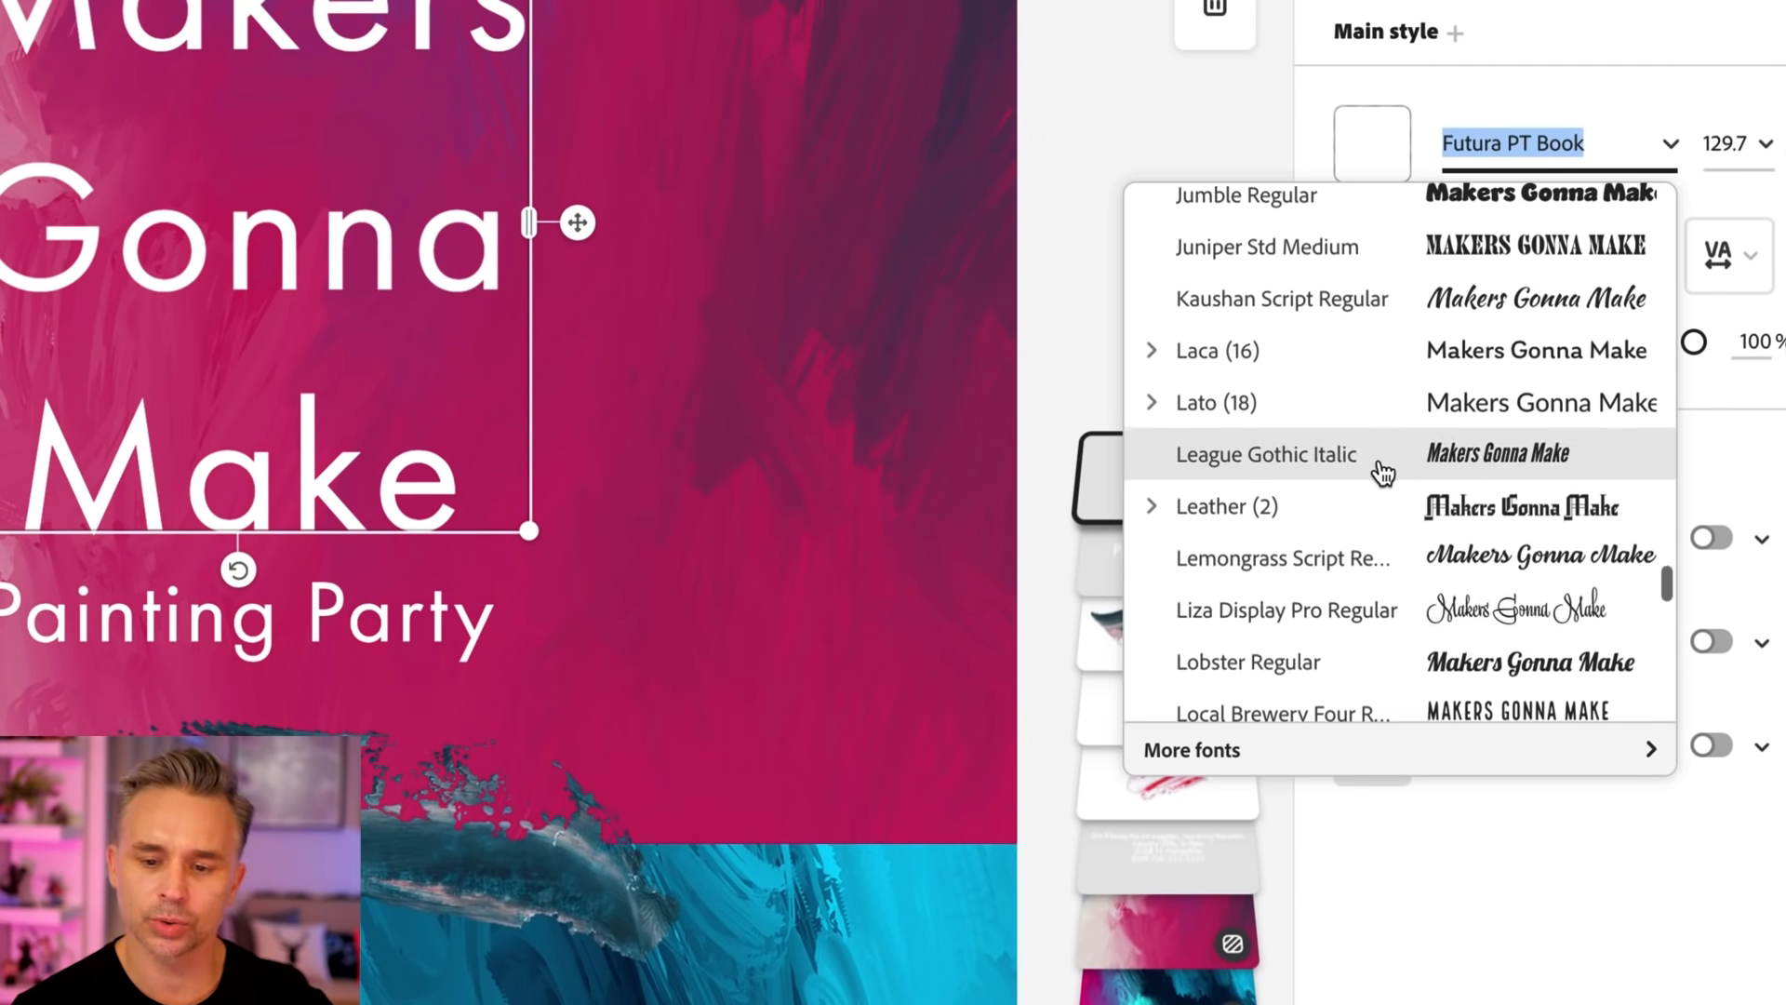
{"action": "left_click", "coordinate": [1241, 751]}
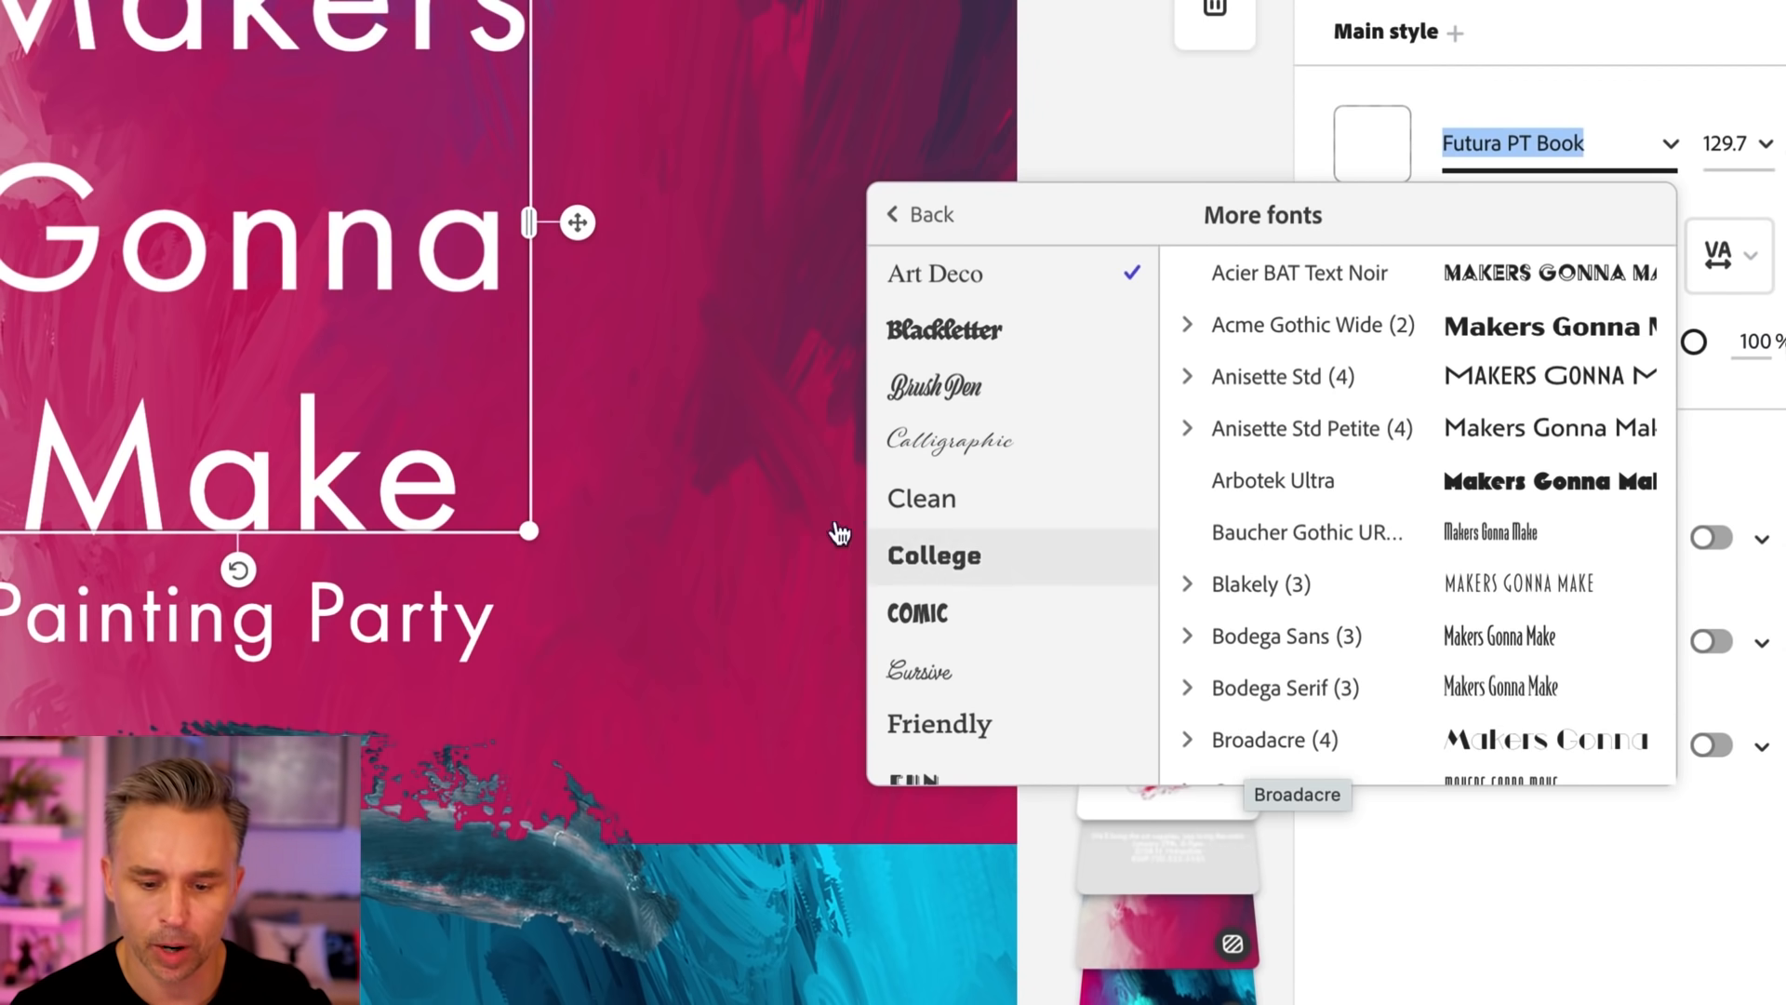
{"action": "scroll", "coordinate": [1006, 517], "scroll_direction": "down", "scroll_amount": 3}
{"action": "scroll", "coordinate": [1018, 586], "scroll_direction": "down", "scroll_amount": 3}
{"action": "scroll", "coordinate": [1020, 655], "scroll_direction": "down", "scroll_amount": 3}
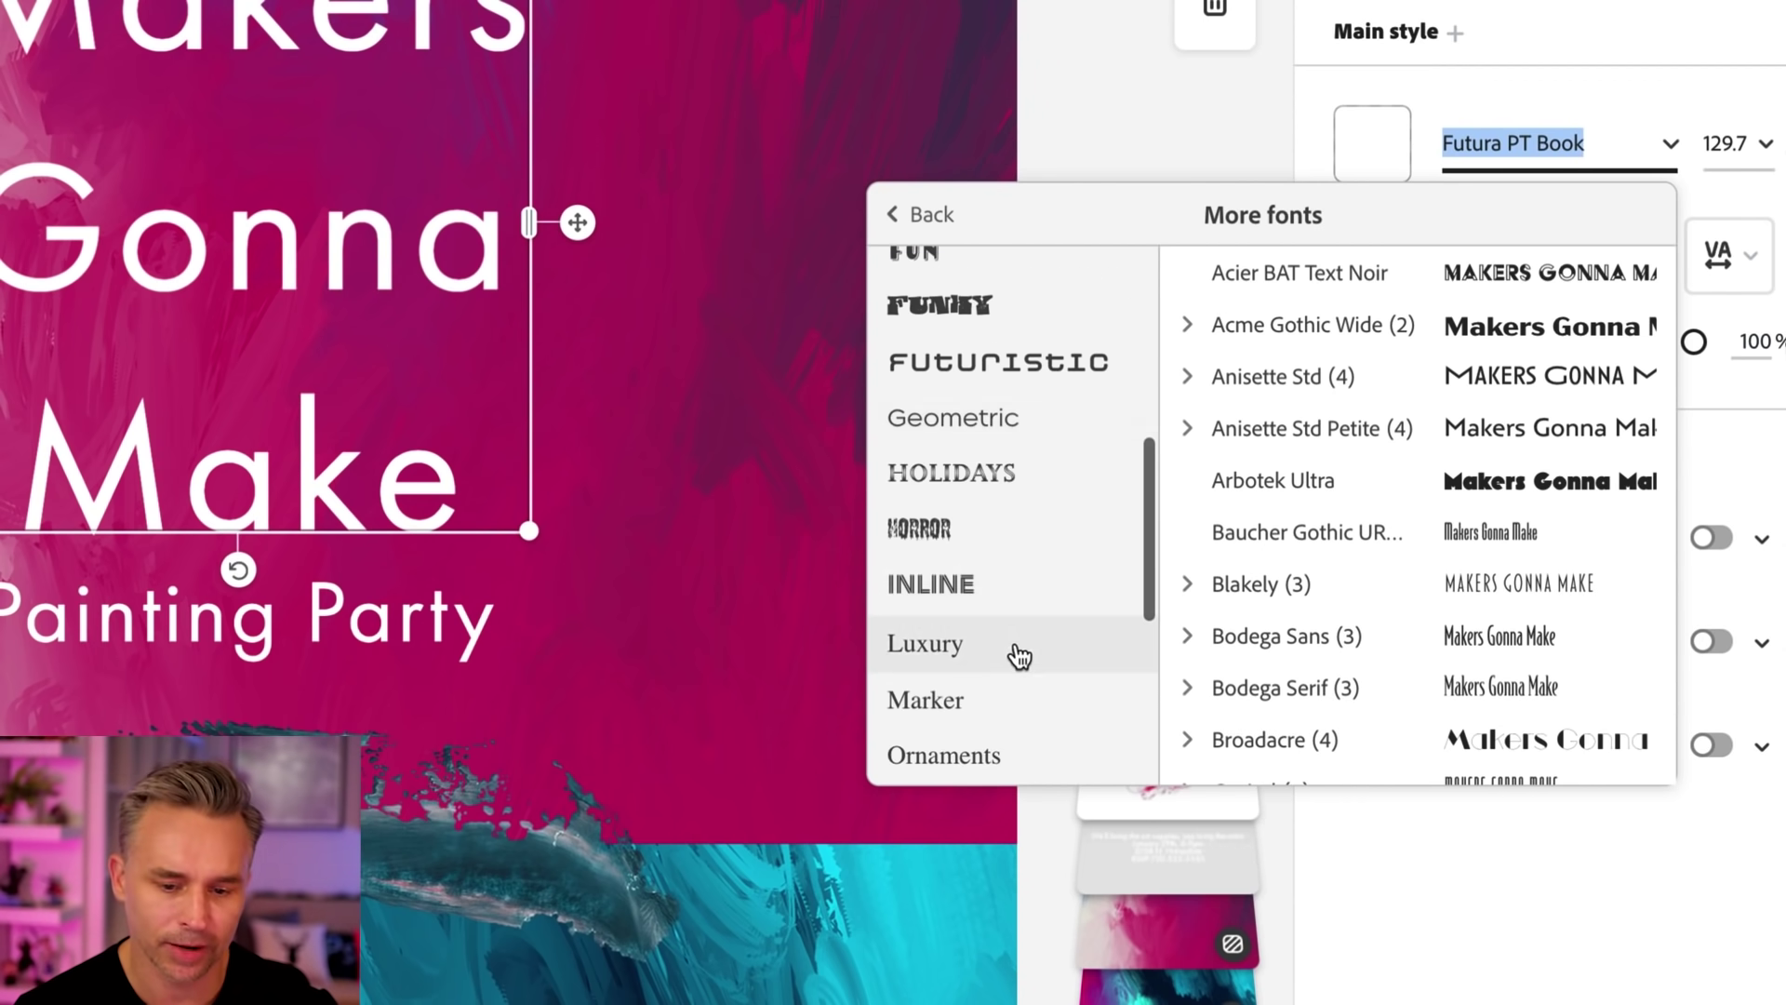
{"action": "scroll", "coordinate": [1020, 654], "scroll_direction": "down", "scroll_amount": 2}
{"action": "scroll", "coordinate": [977, 600], "scroll_direction": "down", "scroll_amount": 2}
{"action": "scroll", "coordinate": [935, 558], "scroll_direction": "down", "scroll_amount": 1}
{"action": "left_click", "coordinate": [935, 546]}
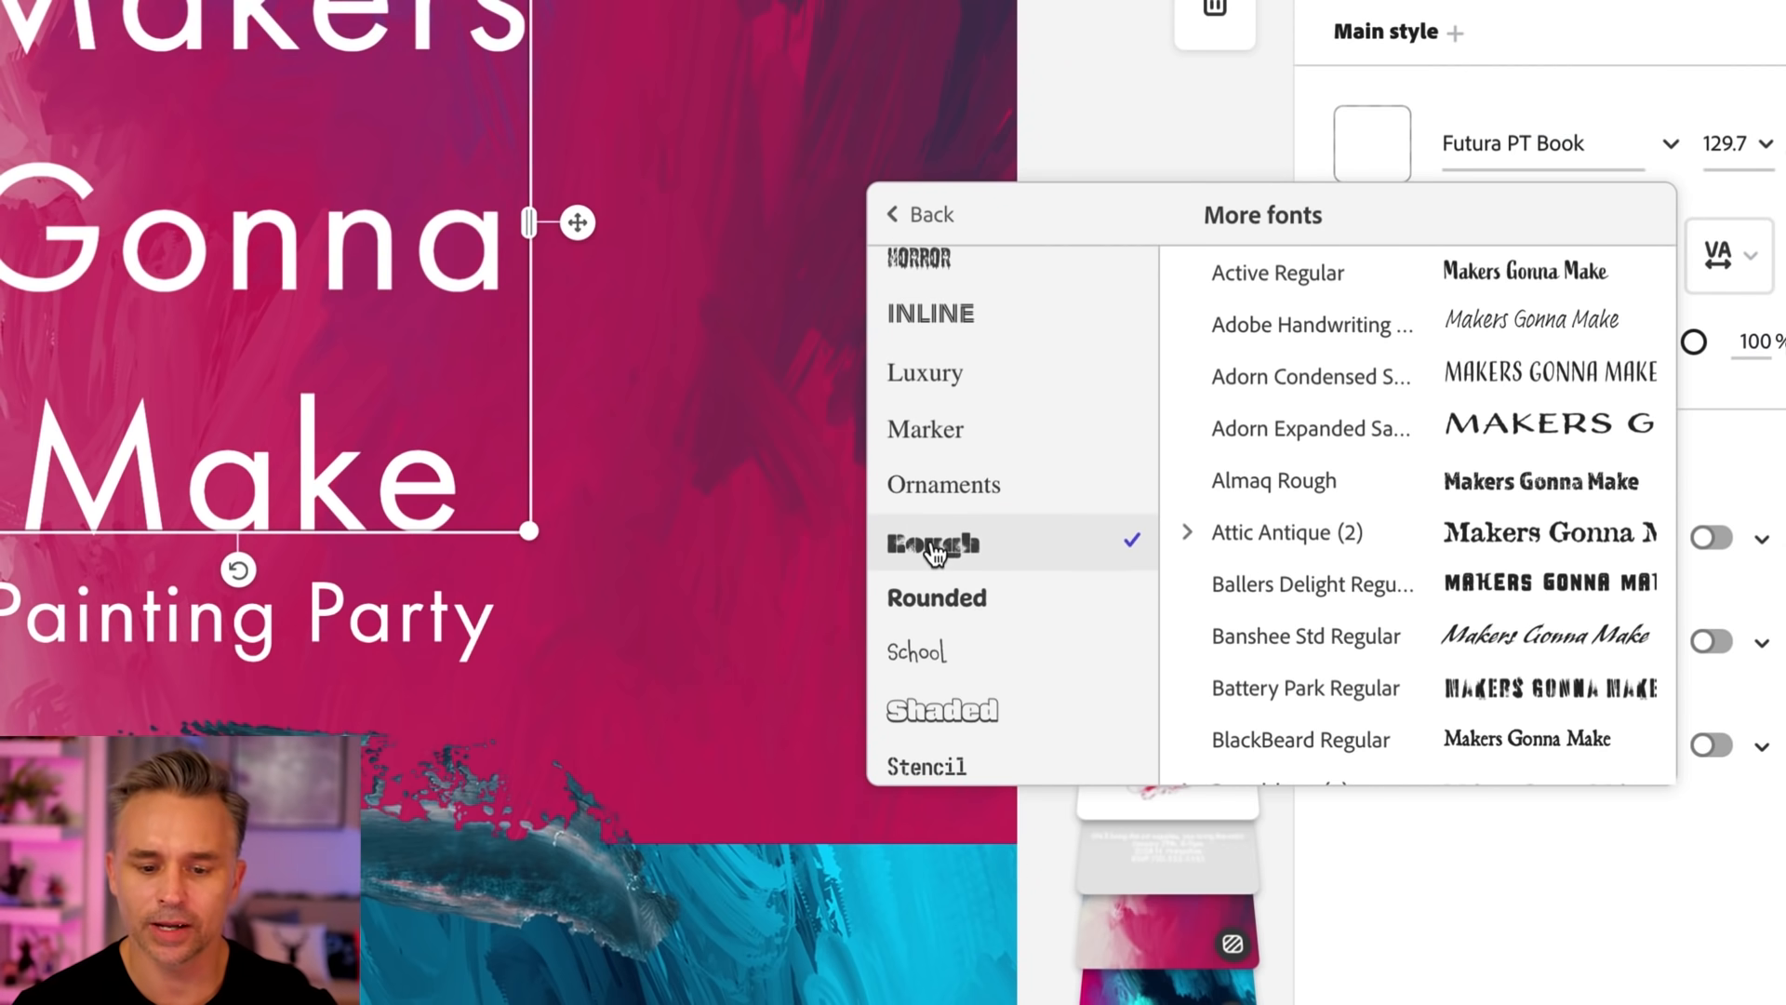
{"action": "scroll", "coordinate": [1403, 474], "scroll_direction": "down", "scroll_amount": 2}
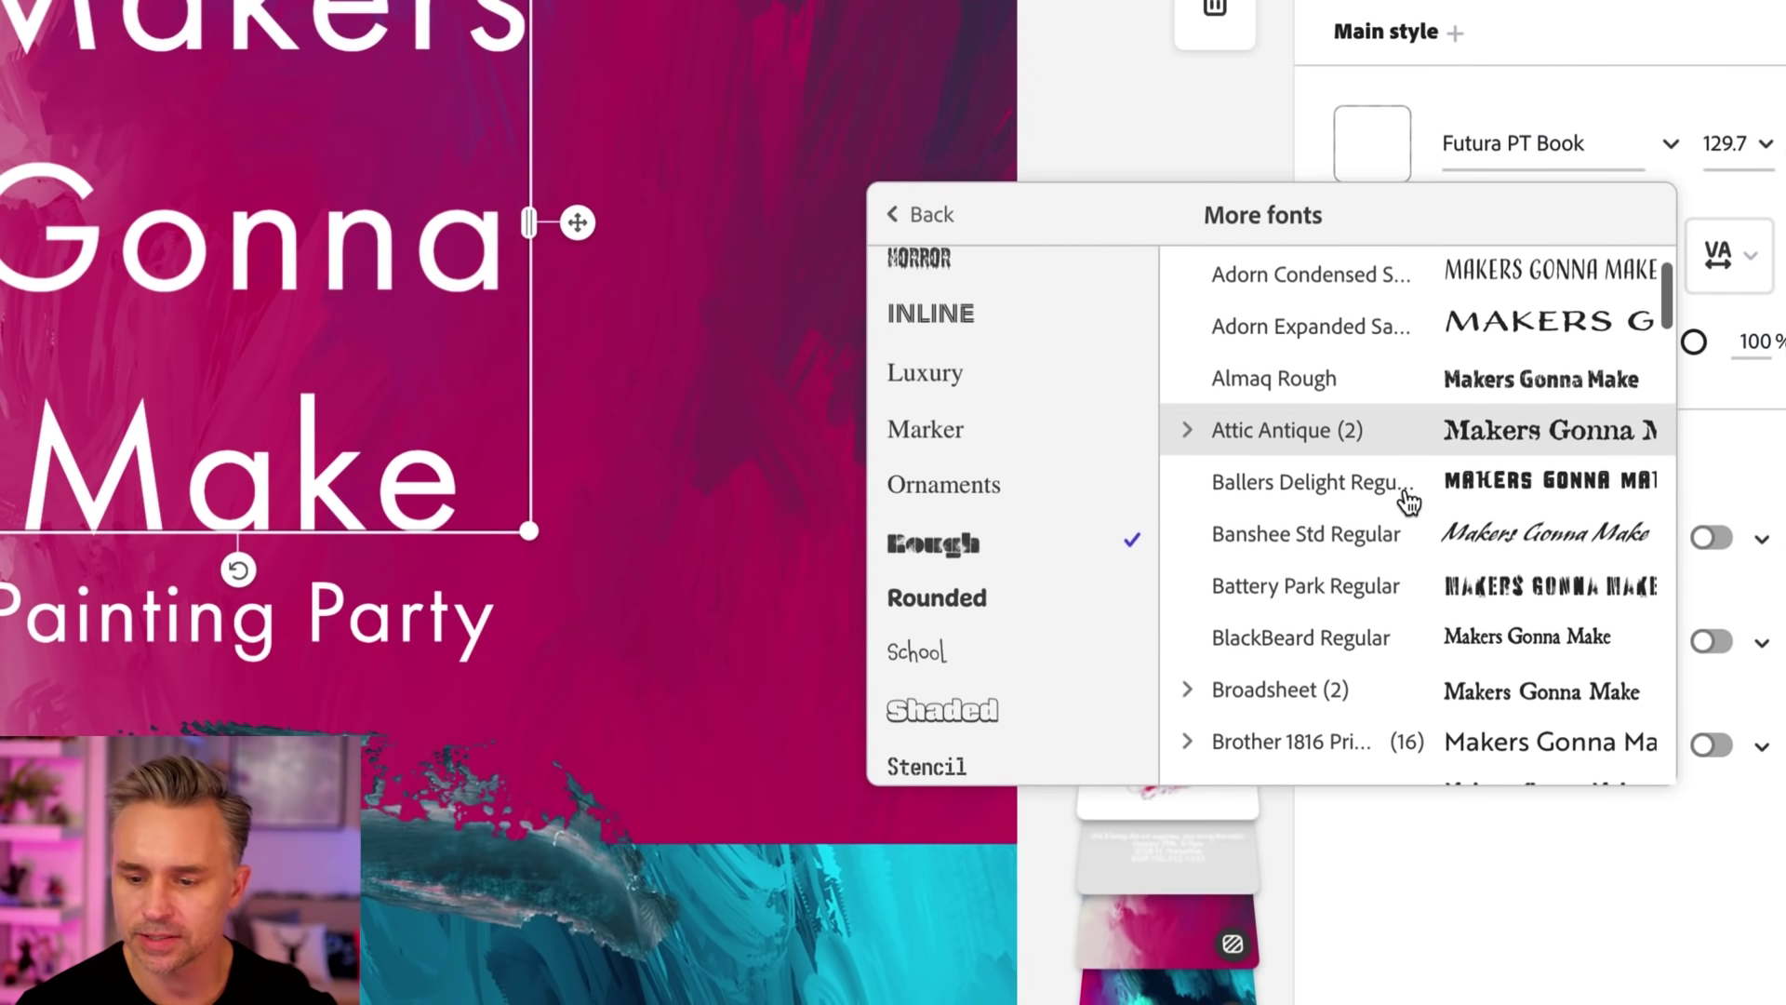
{"action": "left_click", "coordinate": [1402, 388]}
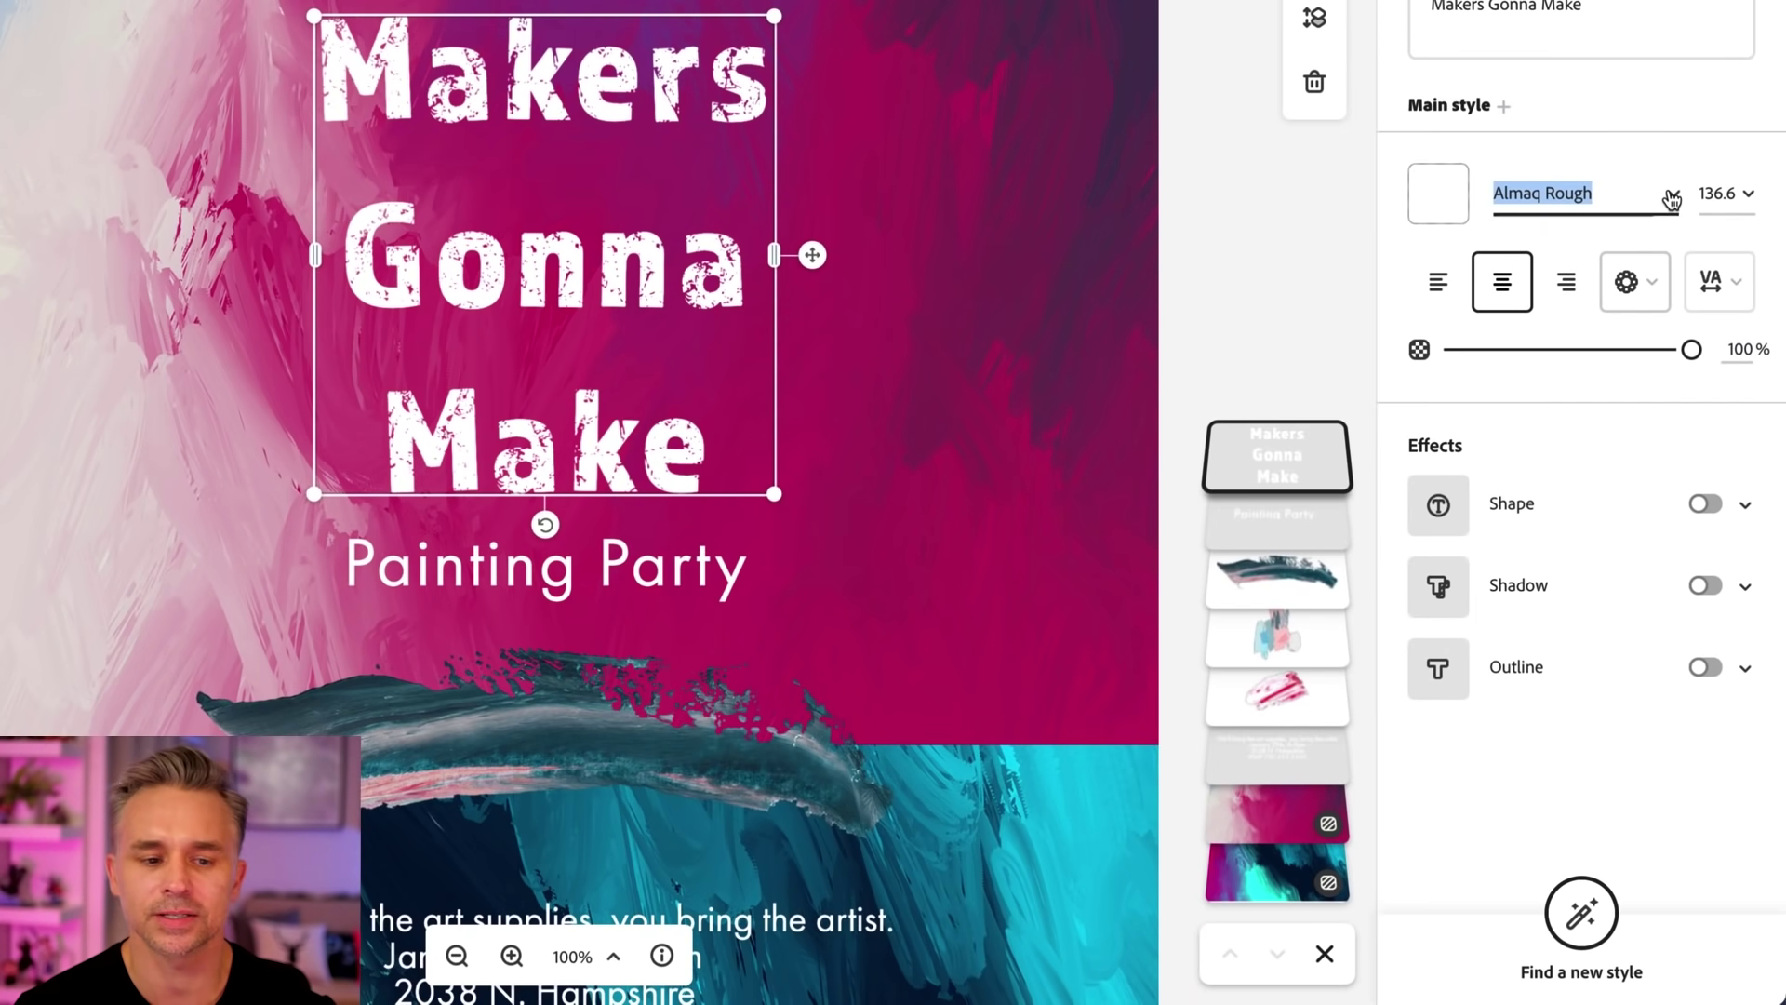
Switch the heading to Embryo Regular from the Fun category
{"action": "left_click", "coordinate": [1671, 198]}
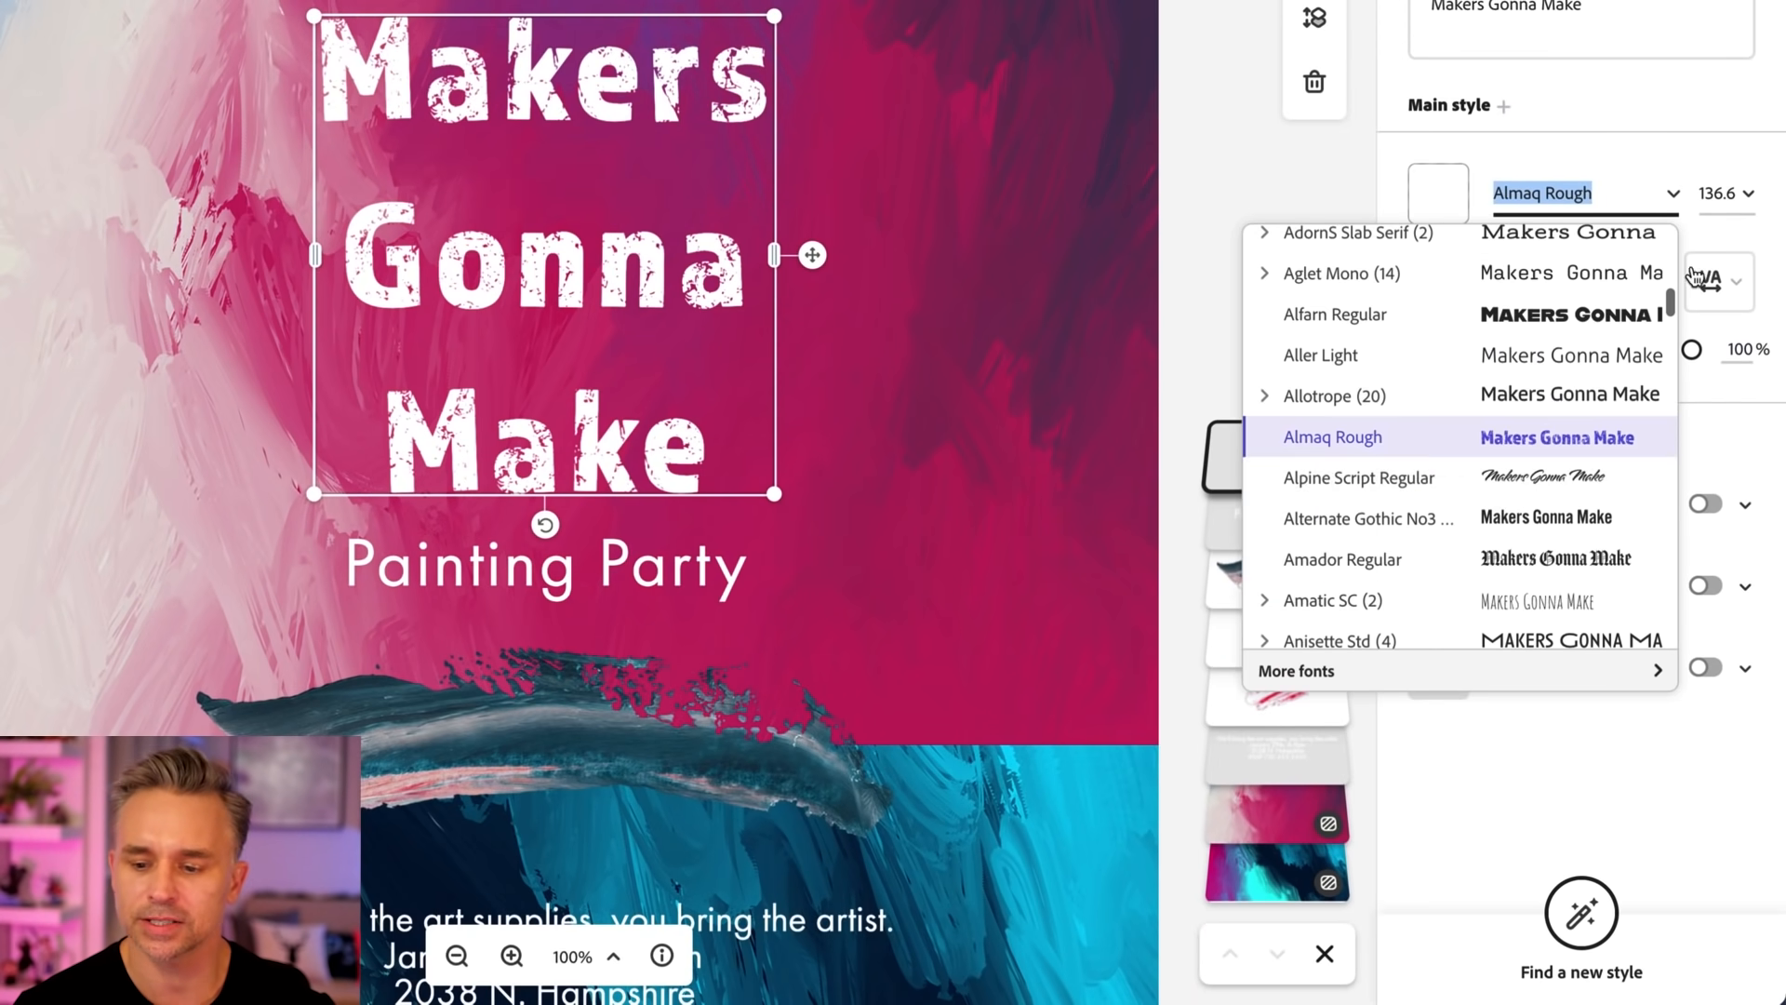
{"action": "left_click", "coordinate": [1296, 670]}
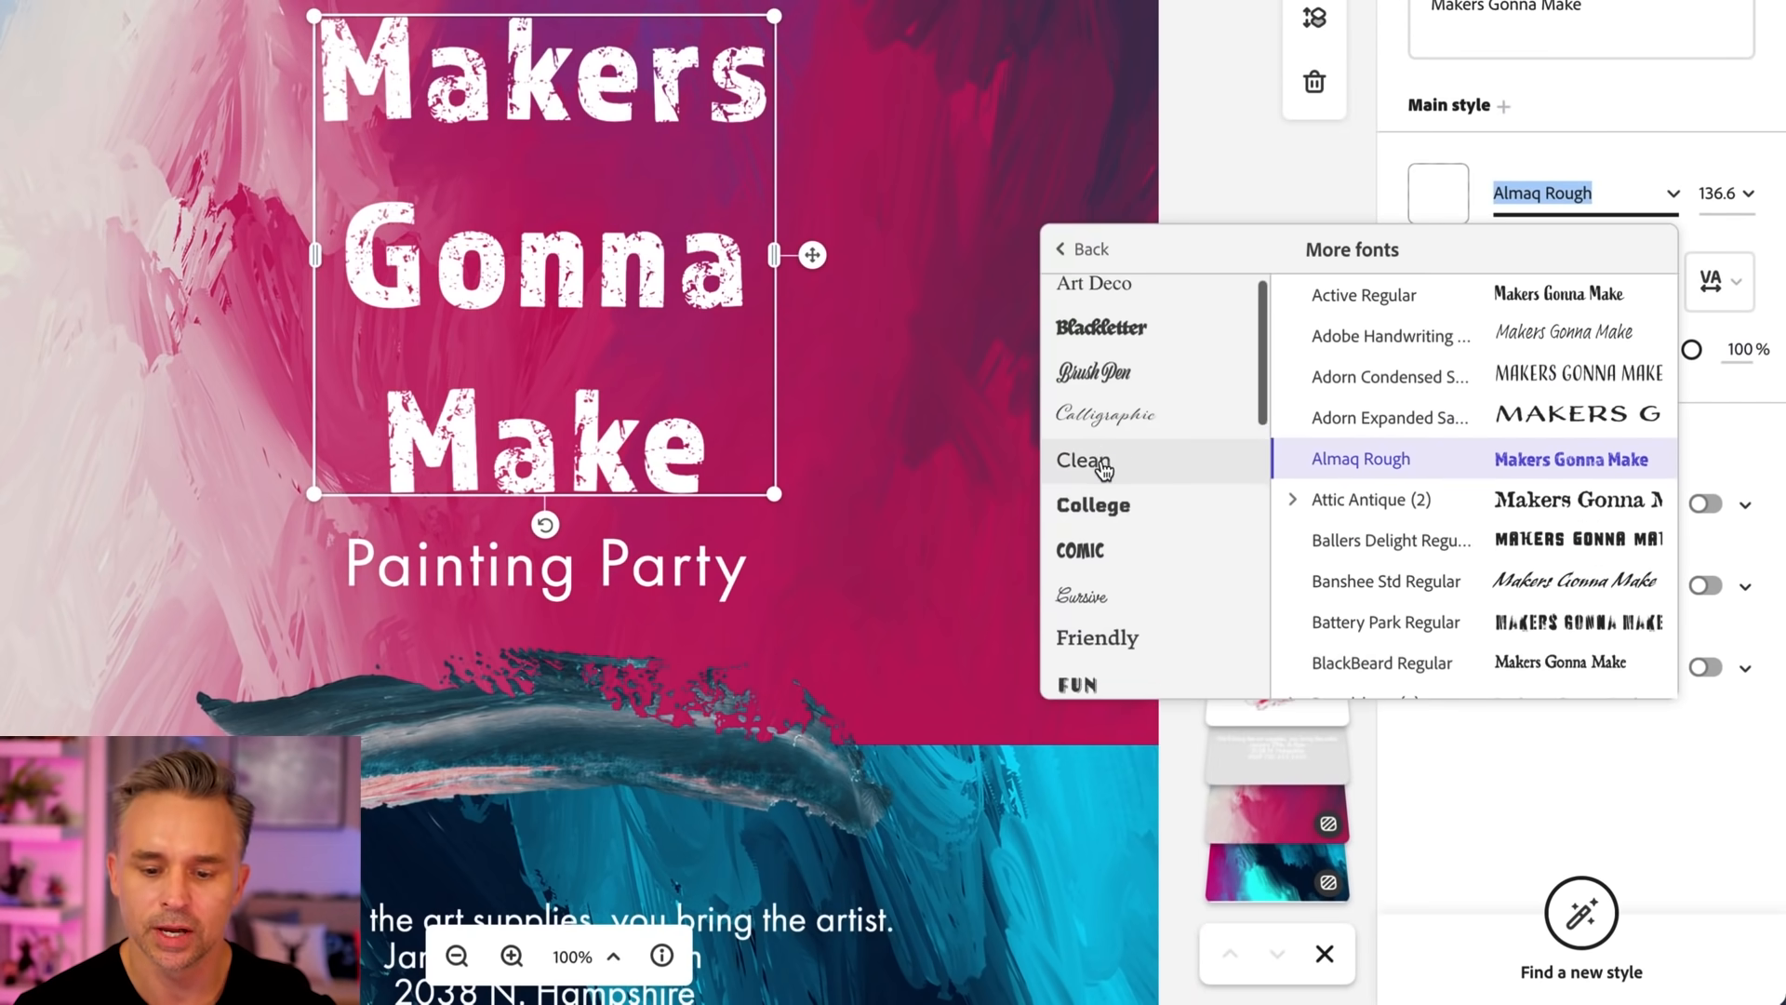
{"action": "scroll", "coordinate": [1086, 418], "scroll_direction": "down", "scroll_amount": 4}
{"action": "left_click", "coordinate": [1077, 357]}
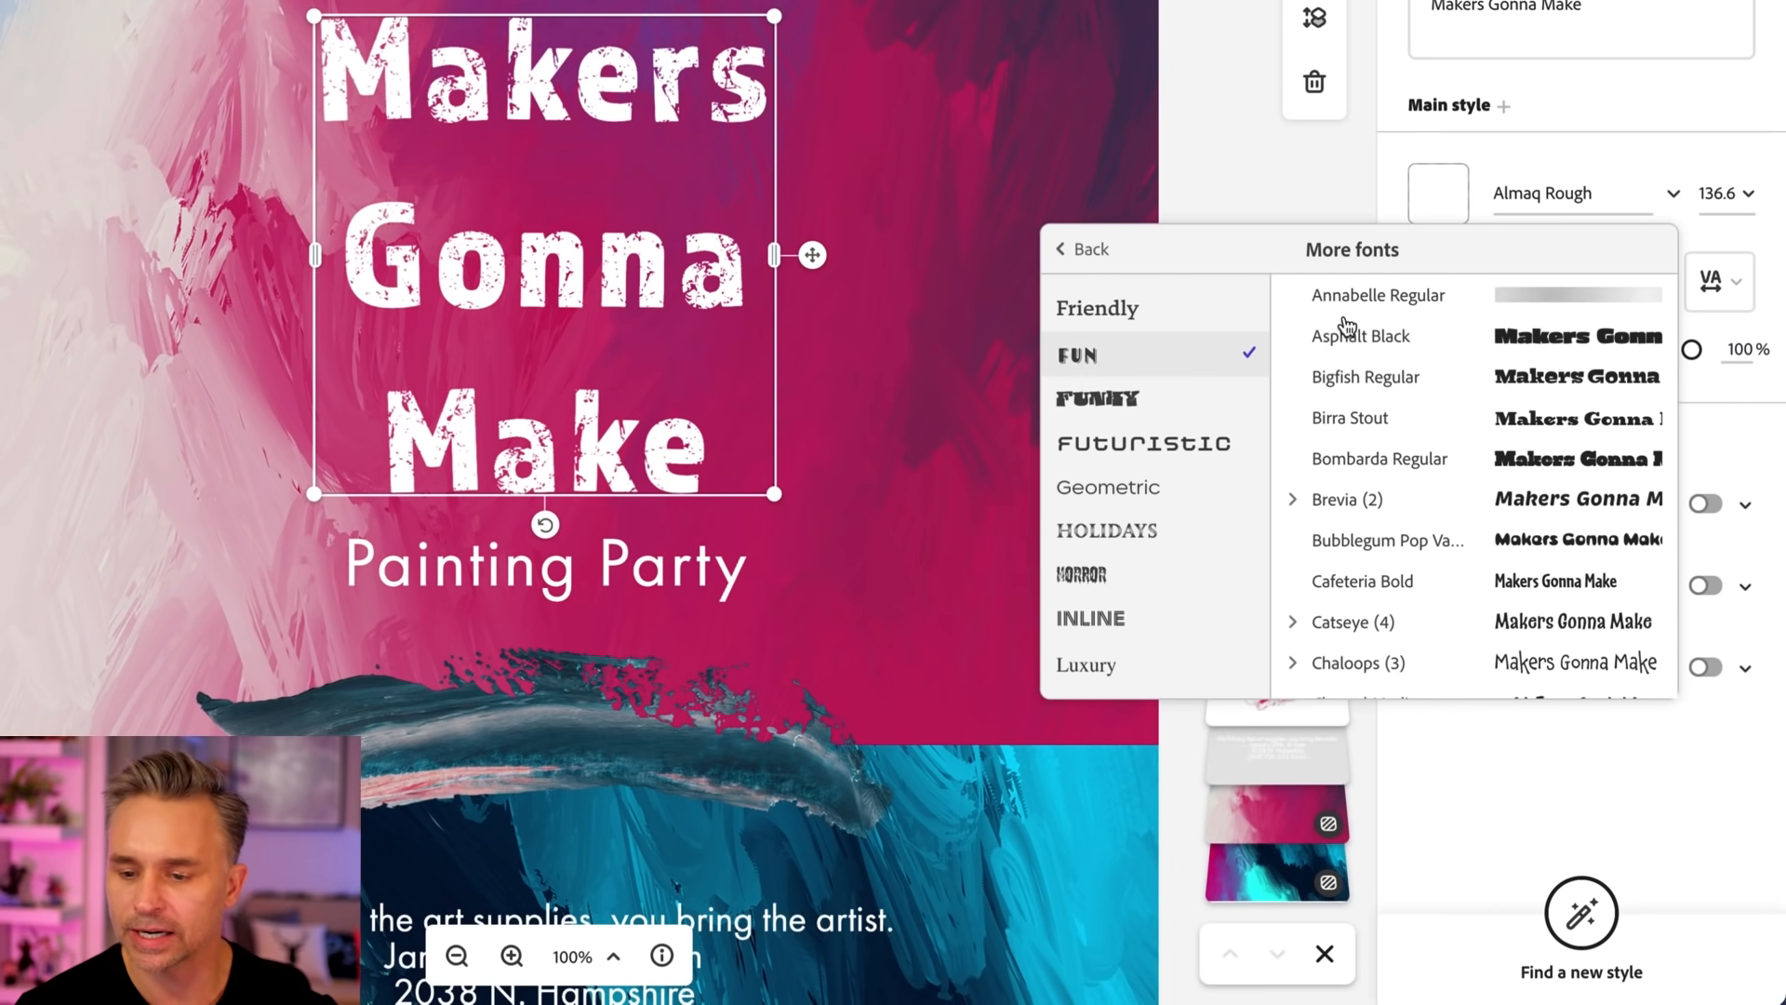
{"action": "scroll", "coordinate": [1519, 371], "scroll_direction": "down", "scroll_amount": 3}
{"action": "scroll", "coordinate": [1518, 371], "scroll_direction": "down", "scroll_amount": 3}
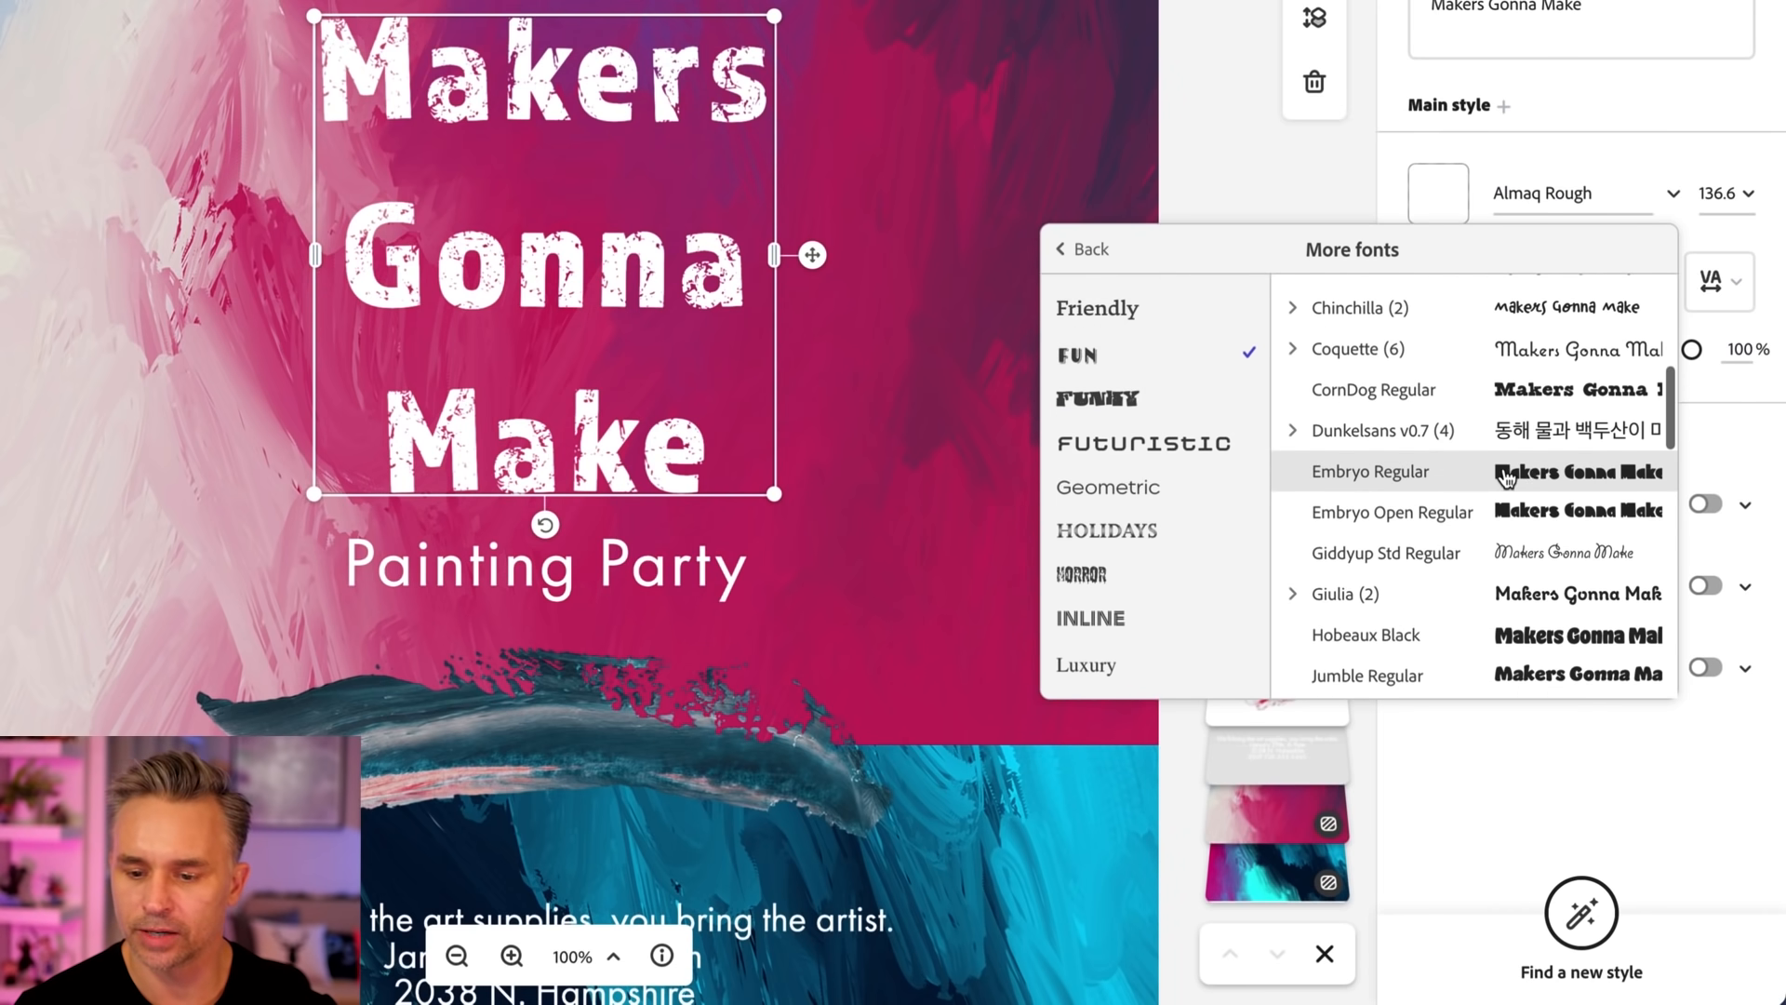
{"action": "left_click", "coordinate": [1534, 472]}
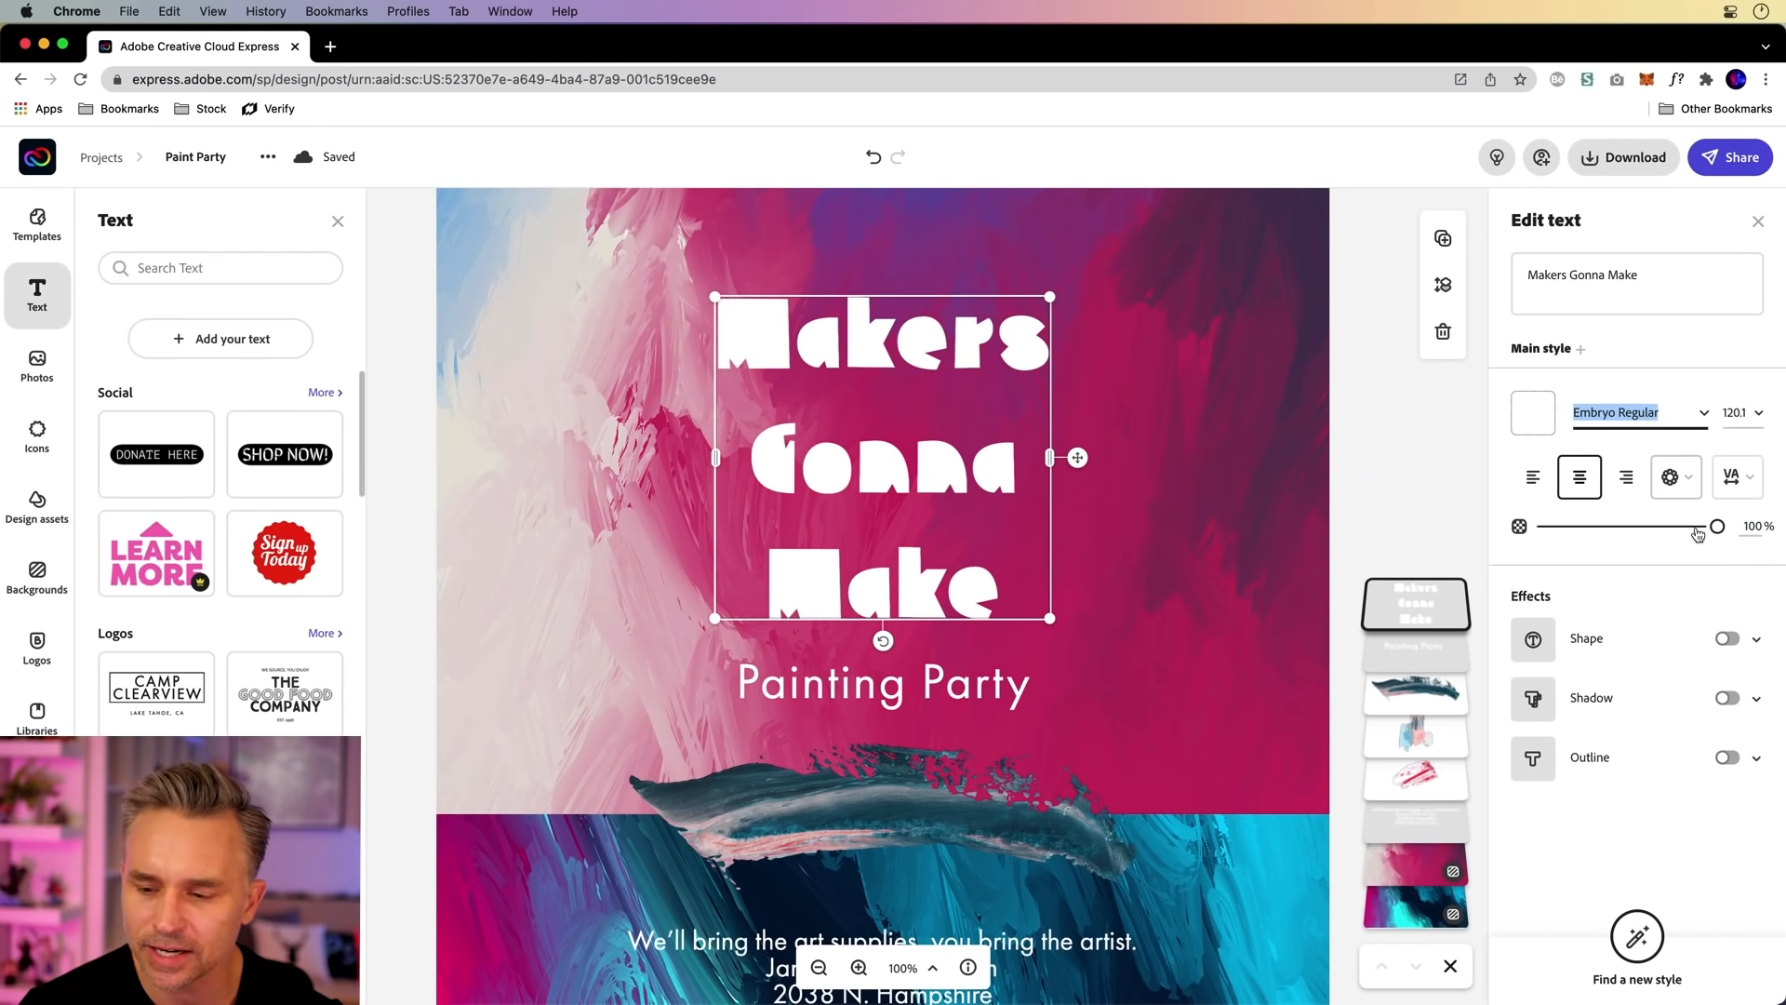
Apply Capitalize & fit to the heading, enlarge it to size 131.7 and centre it higher on the flyer
{"action": "left_click", "coordinate": [1676, 476]}
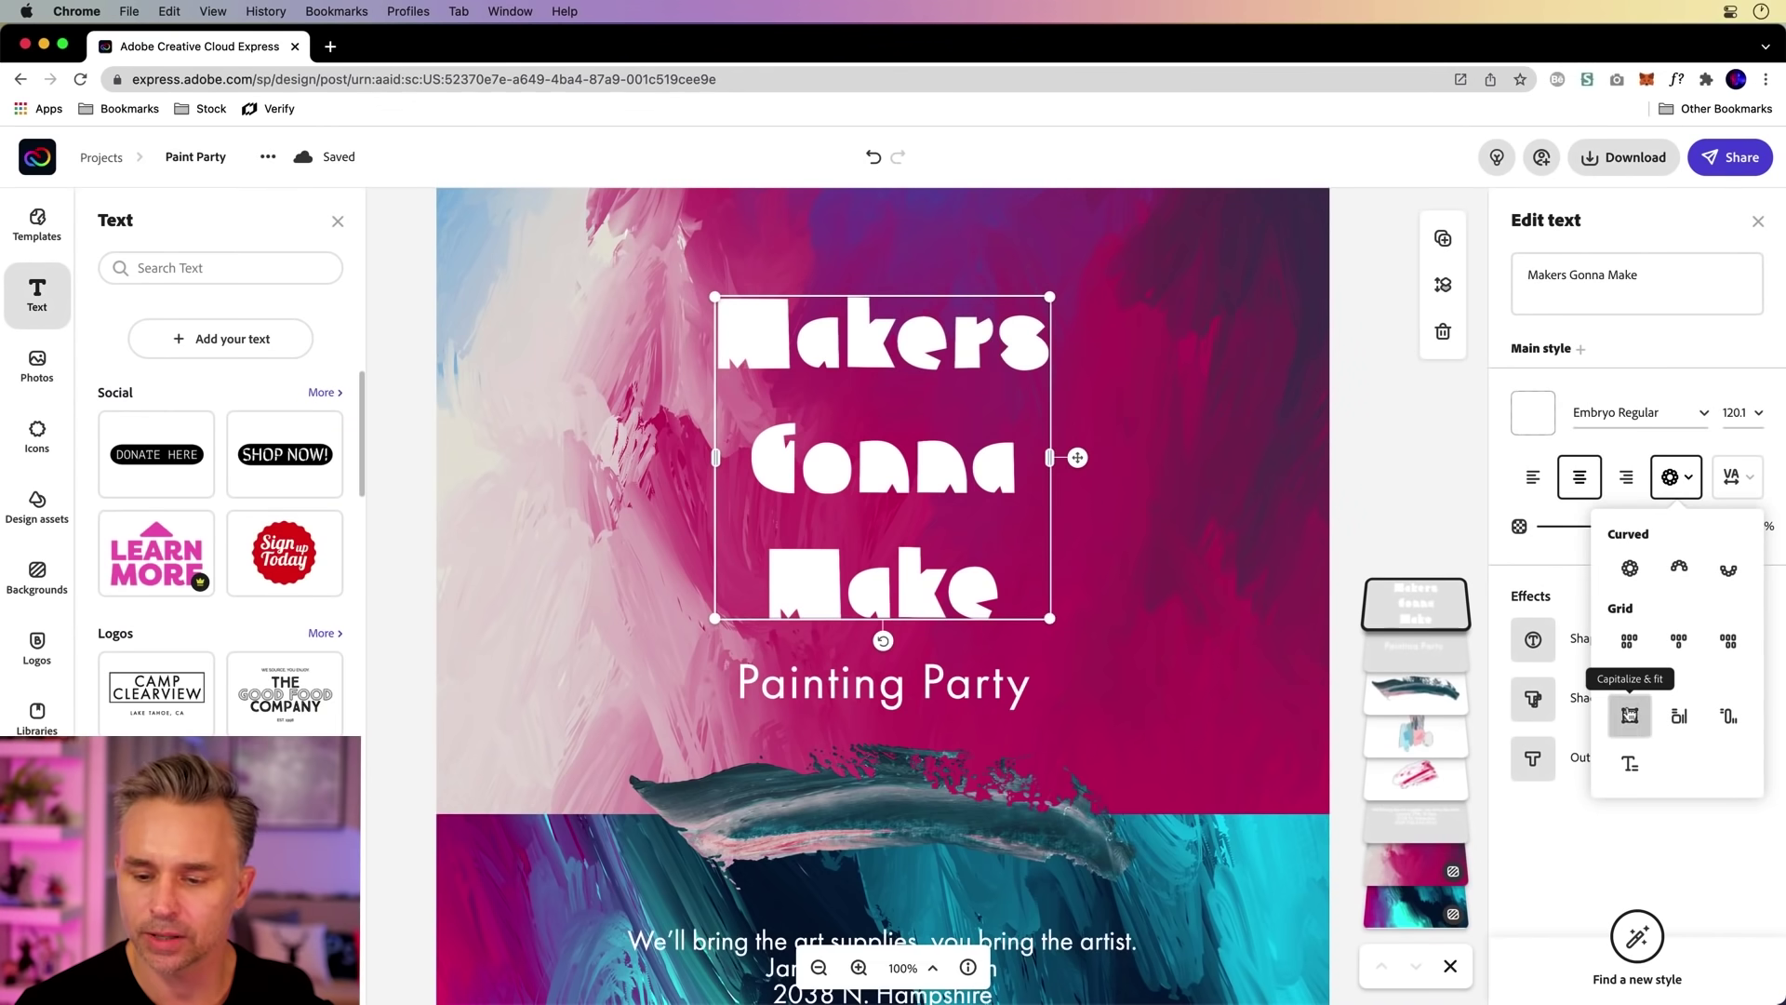
{"action": "left_click", "coordinate": [1629, 714]}
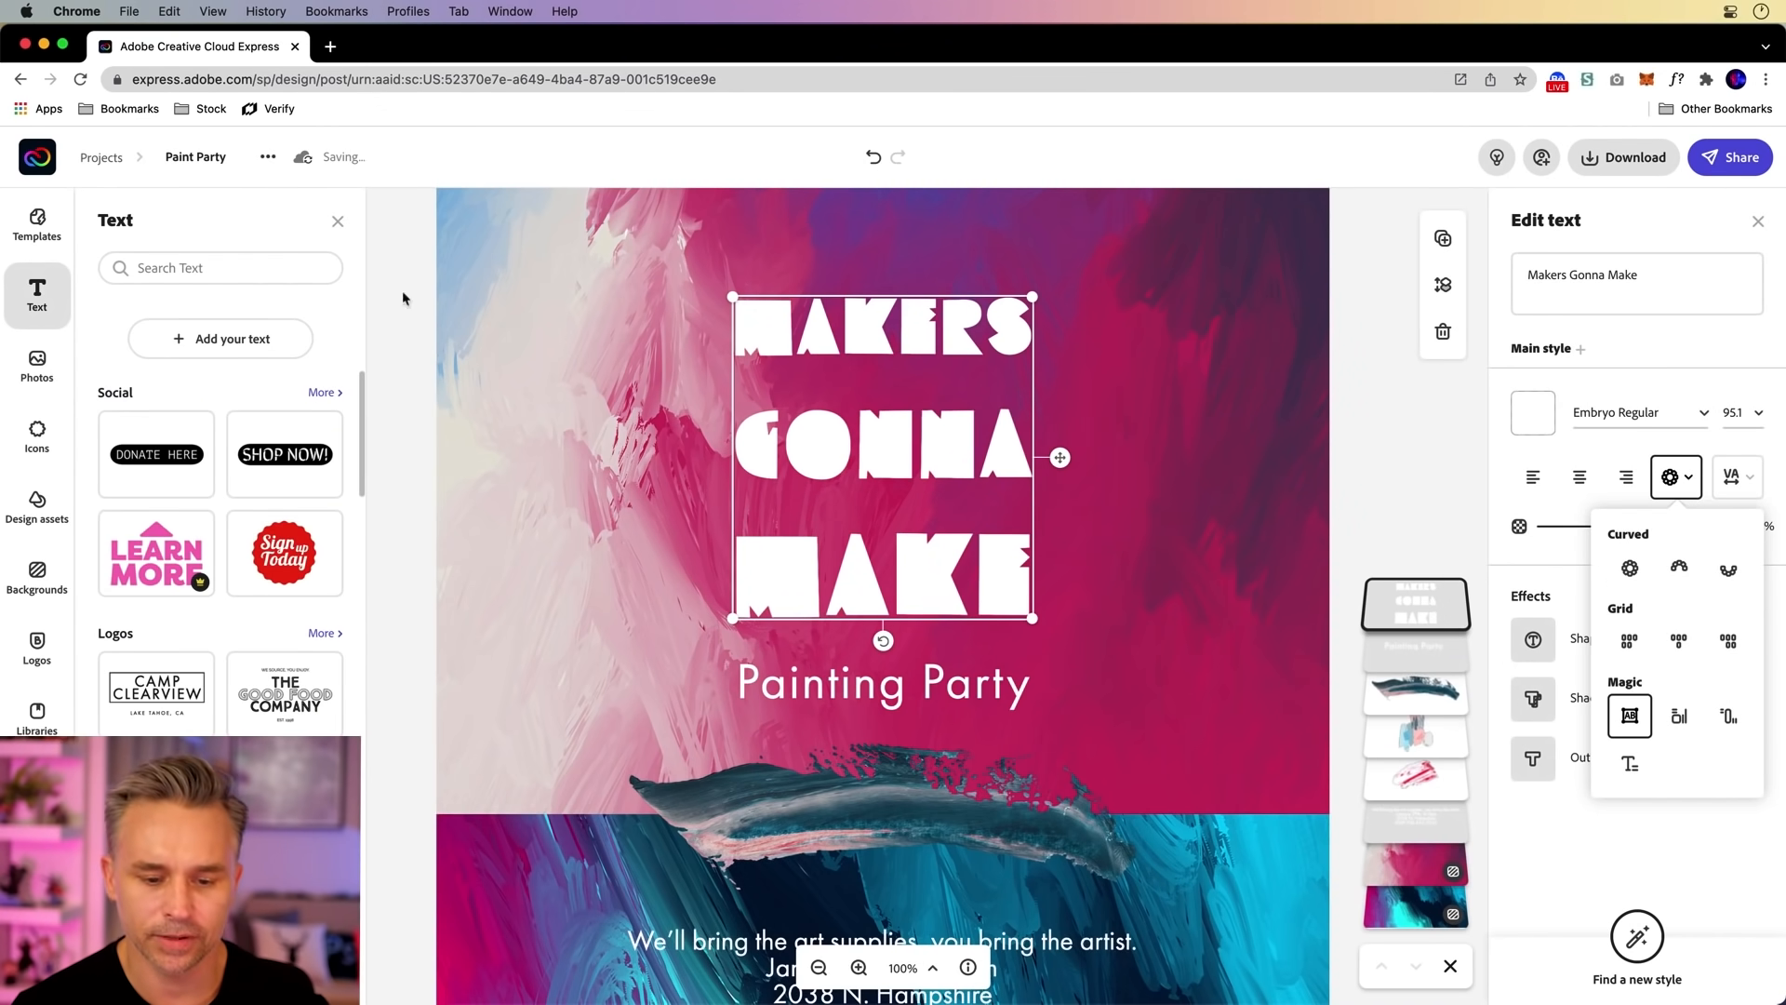
{"action": "left_click_drag", "start_coordinate": [782, 530], "coordinate": [798, 535]}
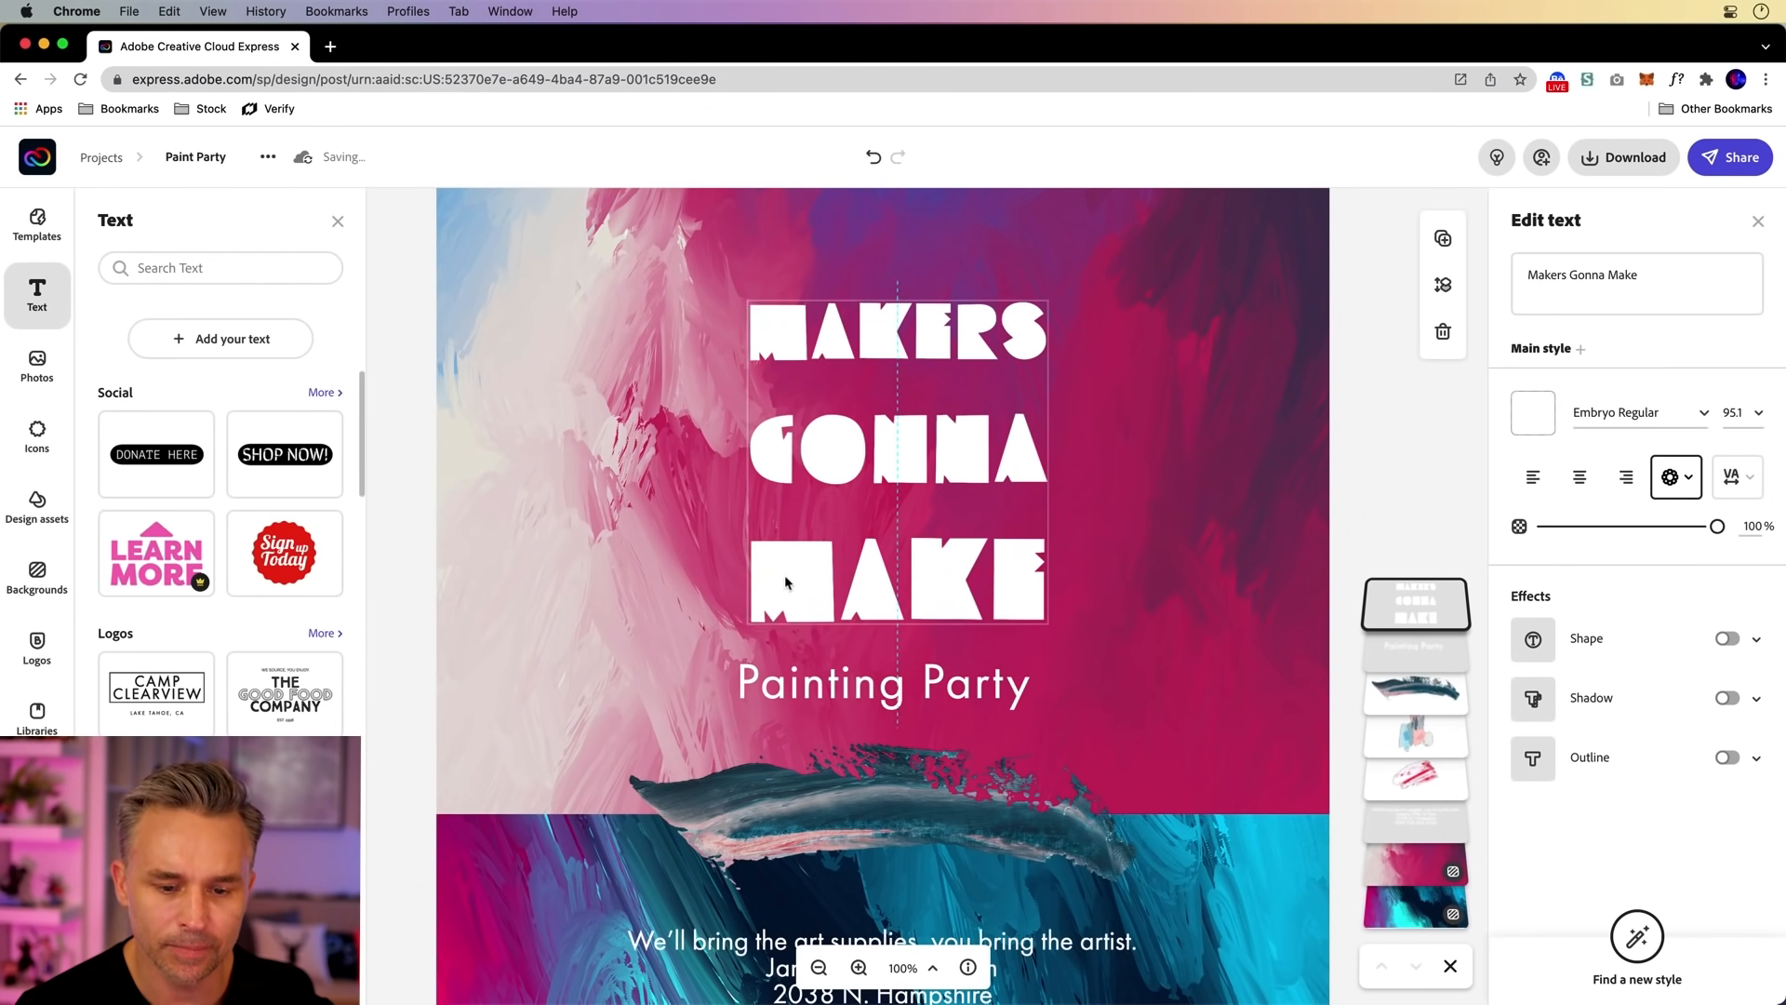
{"action": "left_click_drag", "start_coordinate": [746, 619], "coordinate": [606, 745]}
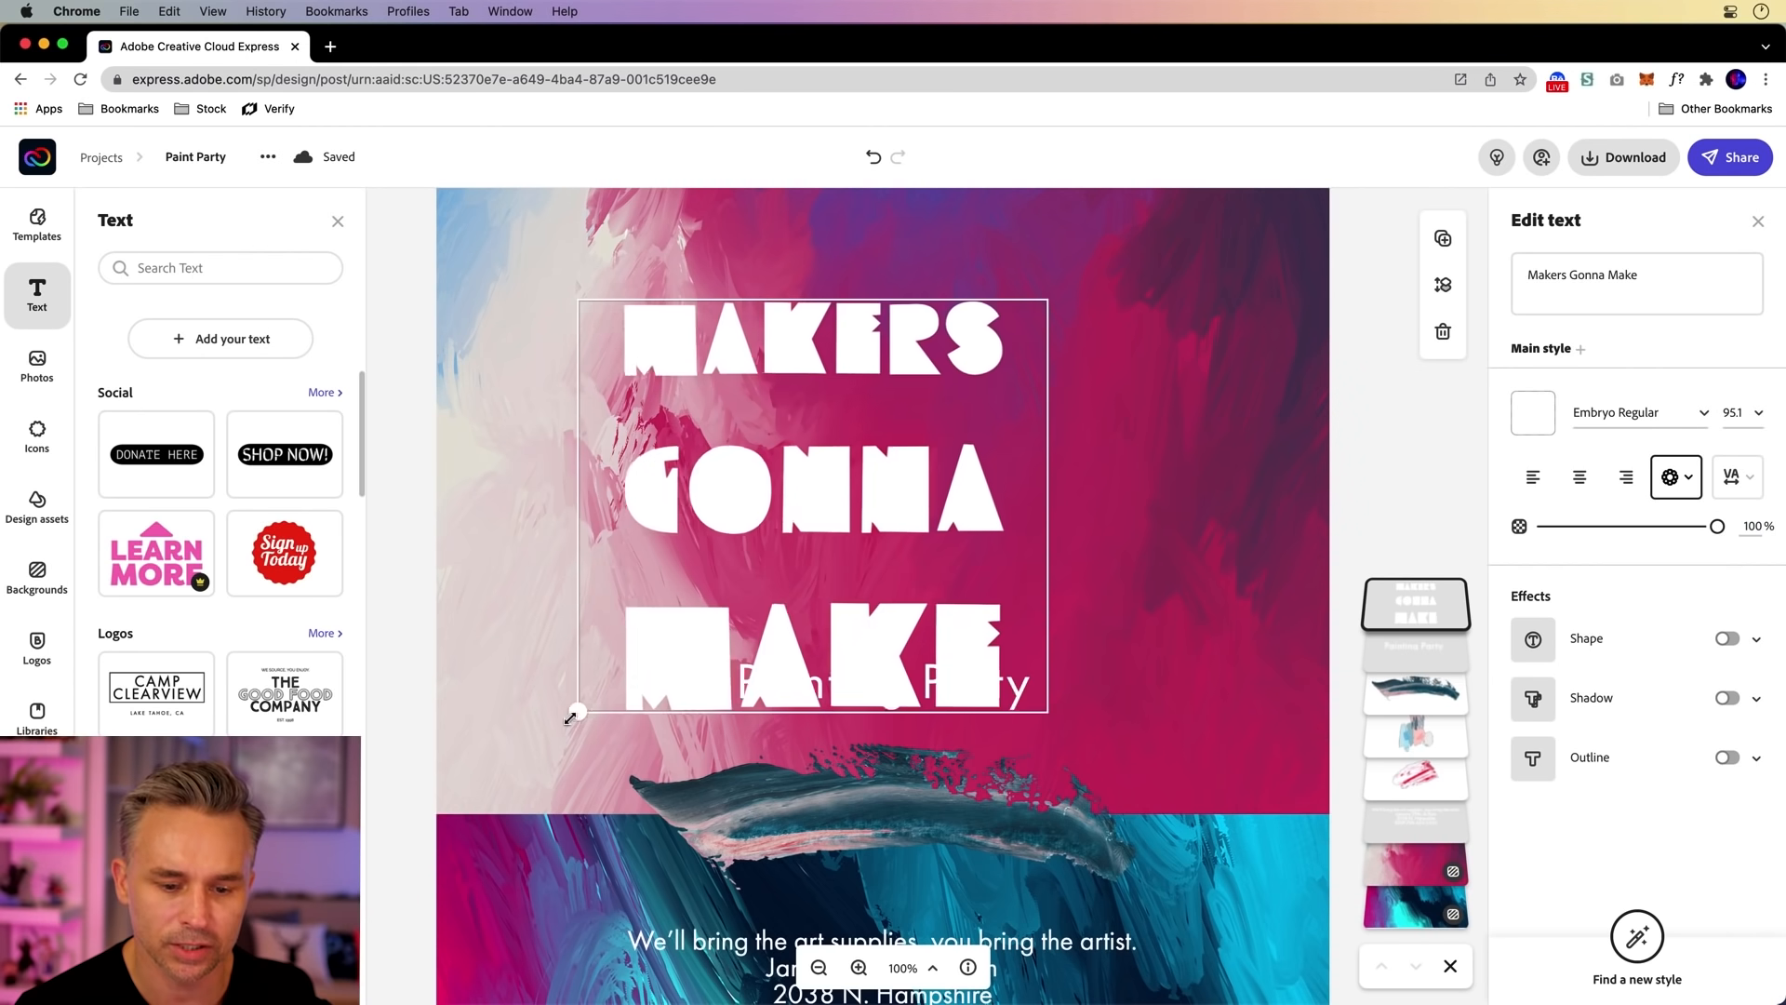
{"action": "left_click_drag", "start_coordinate": [726, 525], "coordinate": [803, 468]}
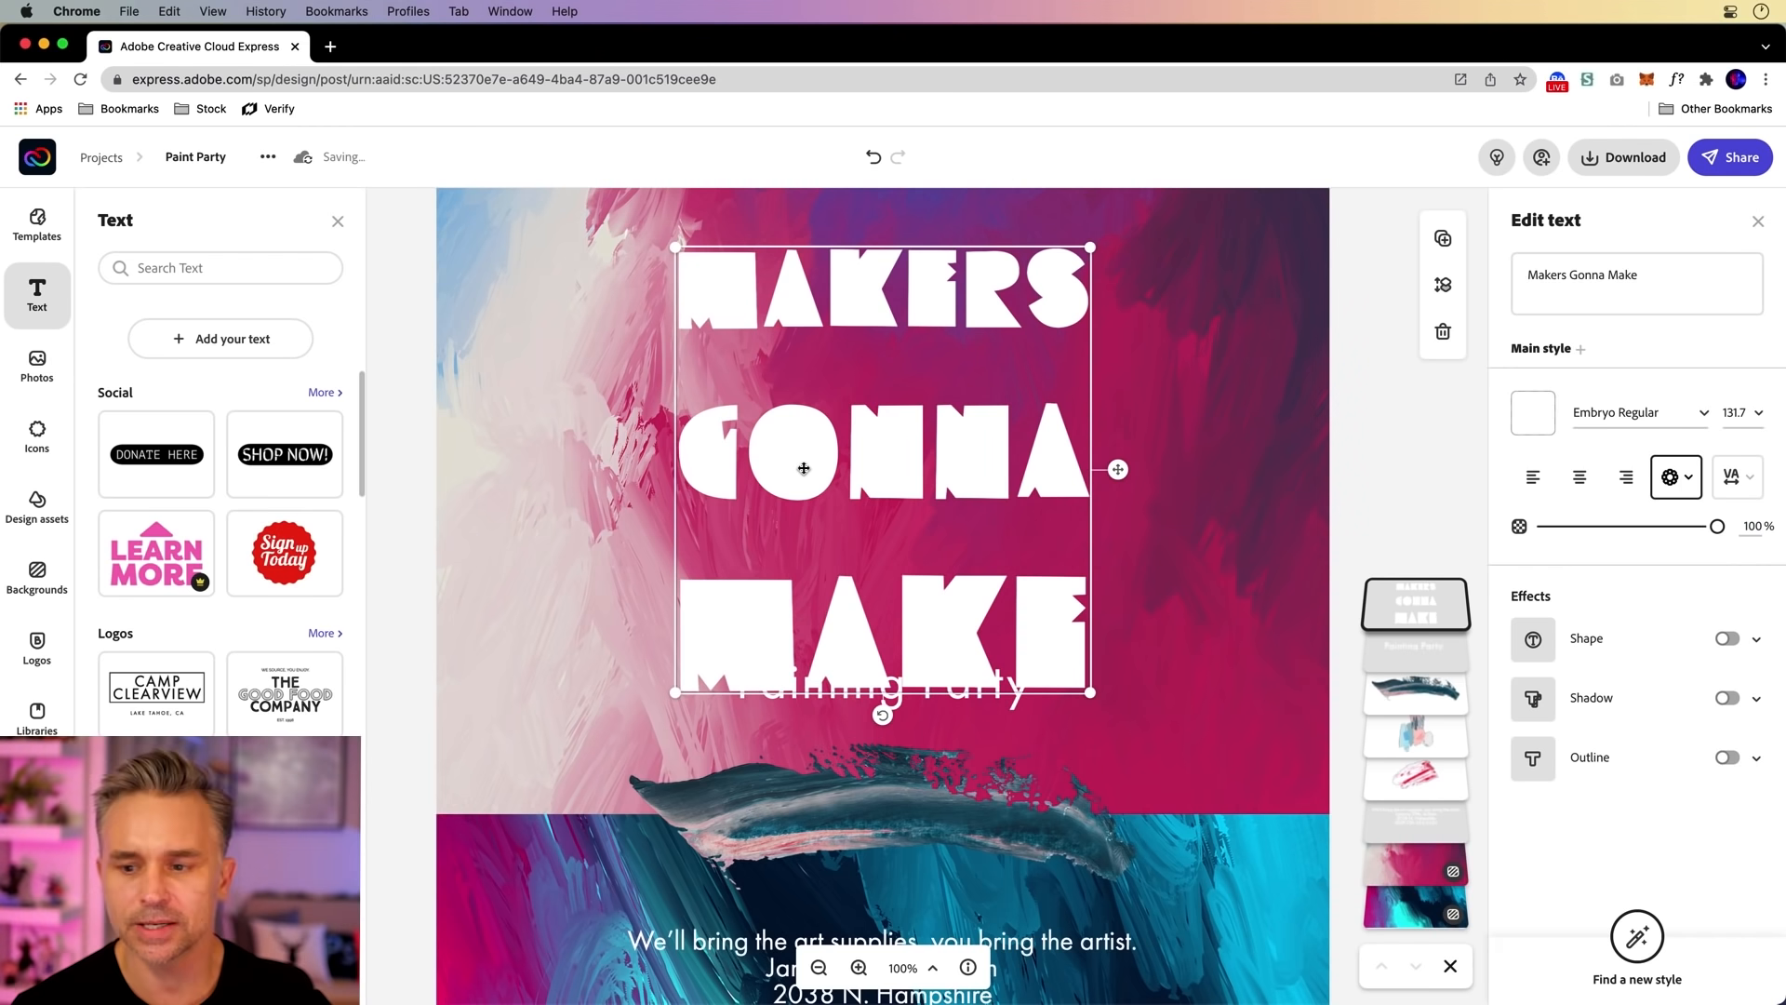
Reduce the heading's line spacing to 38 and shift Painting Party right beneath MAKE
{"action": "left_click", "coordinate": [1737, 478]}
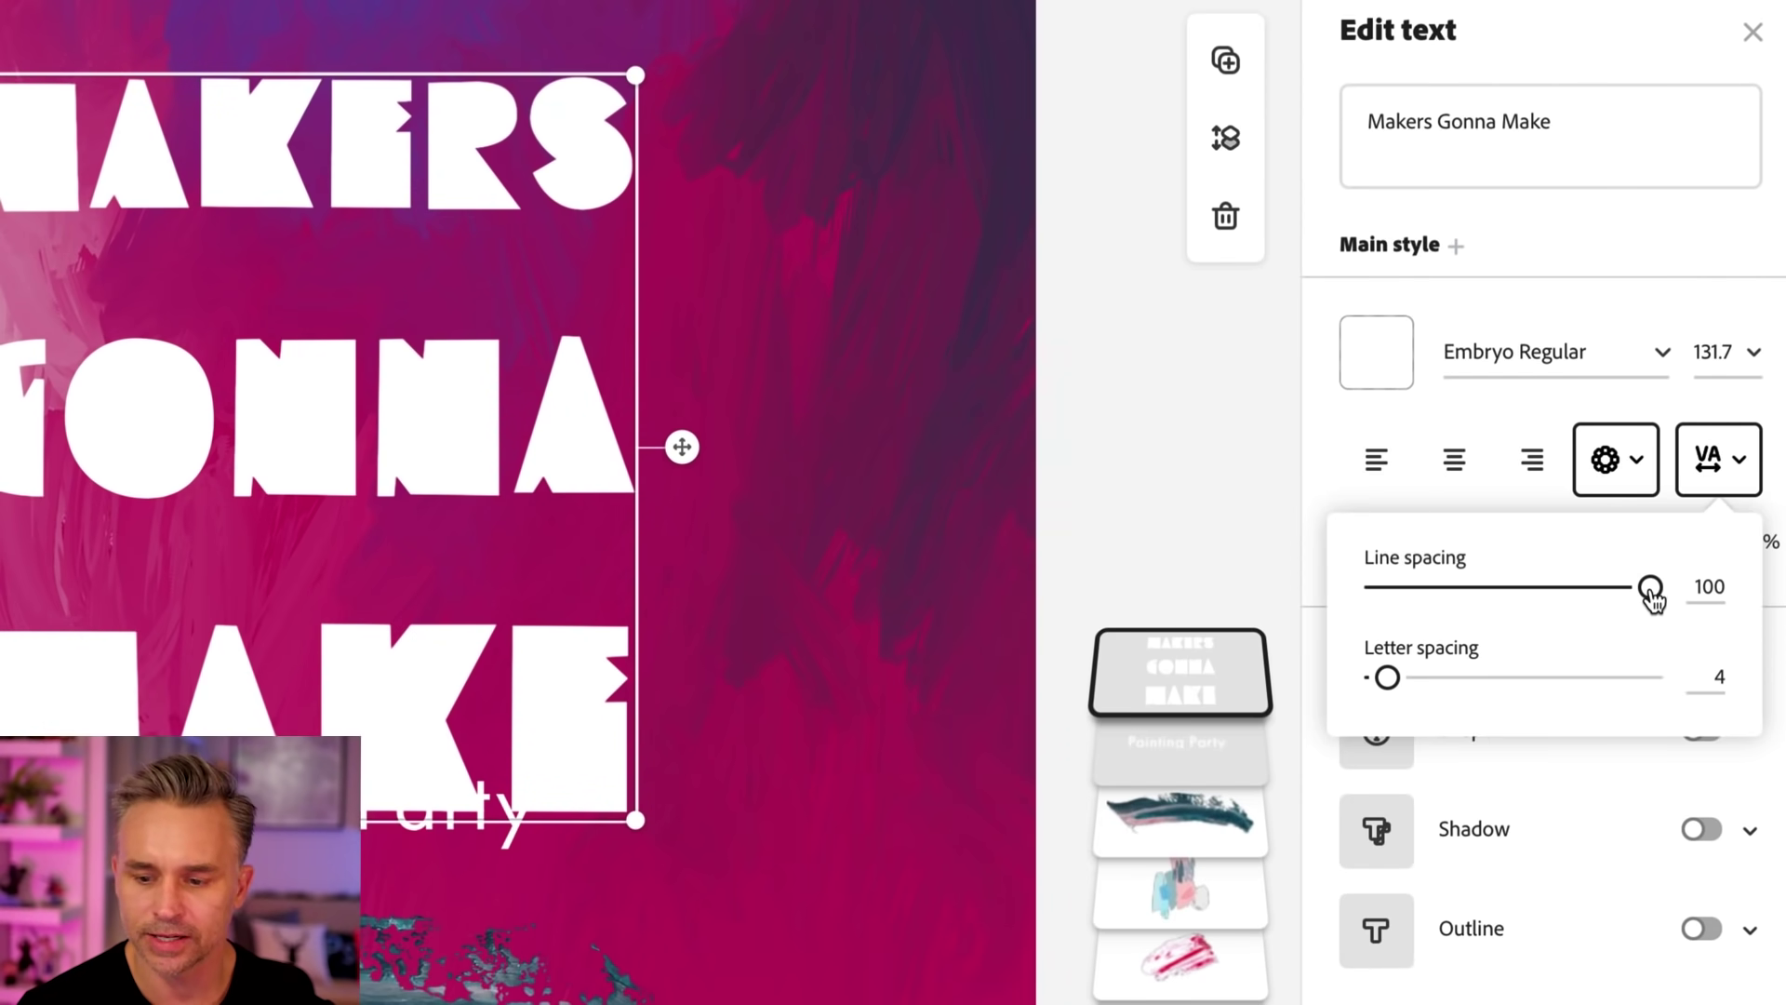
{"action": "left_click_drag", "start_coordinate": [1650, 588], "coordinate": [1482, 587]}
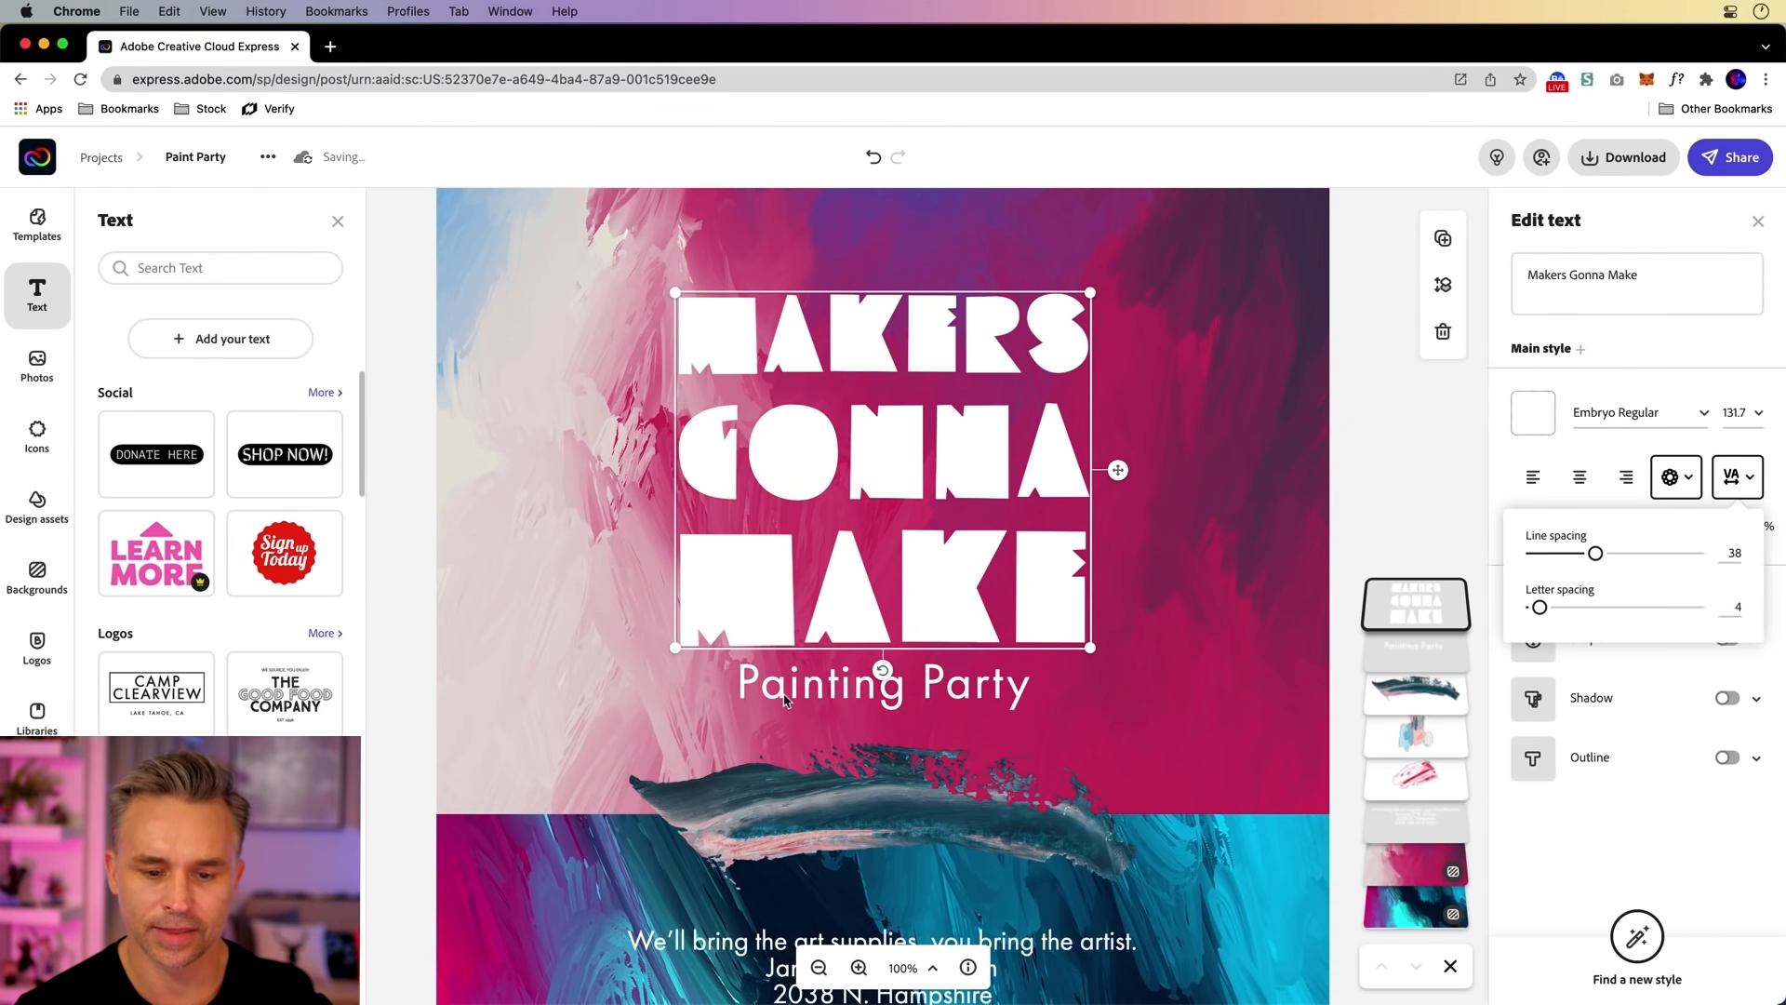
{"action": "left_click", "coordinate": [785, 690]}
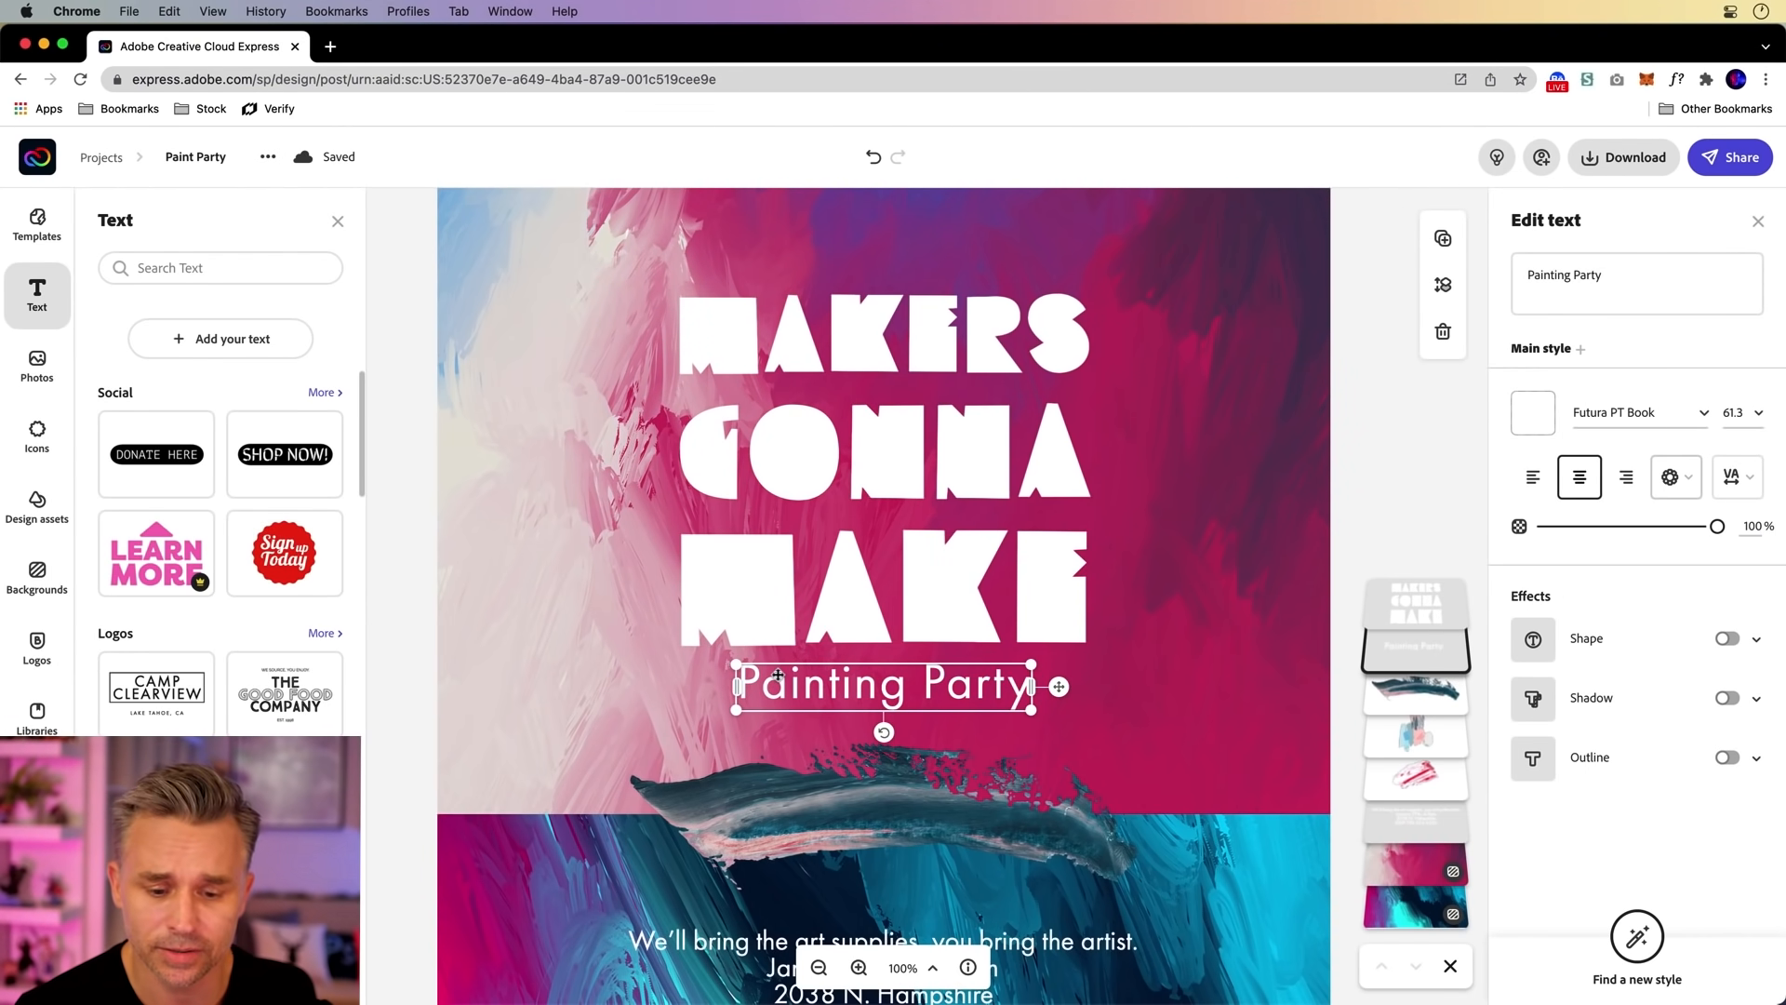
{"action": "left_click_drag", "start_coordinate": [809, 684], "coordinate": [998, 675]}
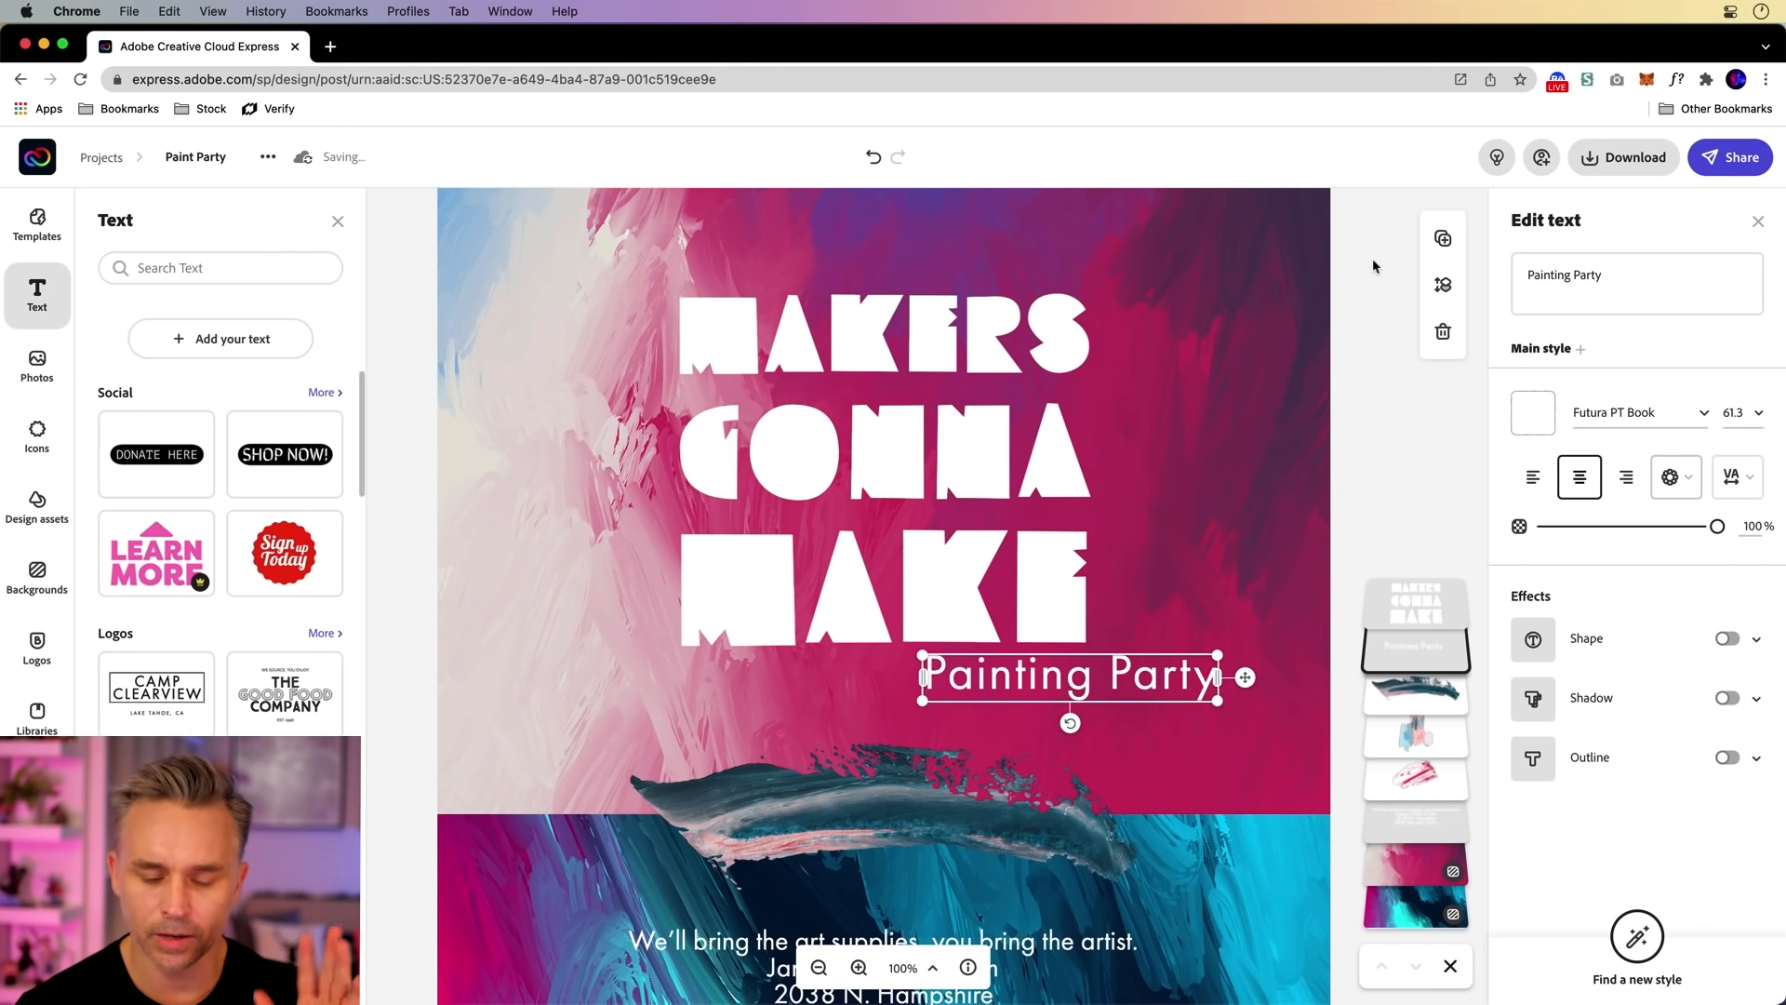
{"action": "left_click_drag", "start_coordinate": [1044, 670], "coordinate": [1018, 675]}
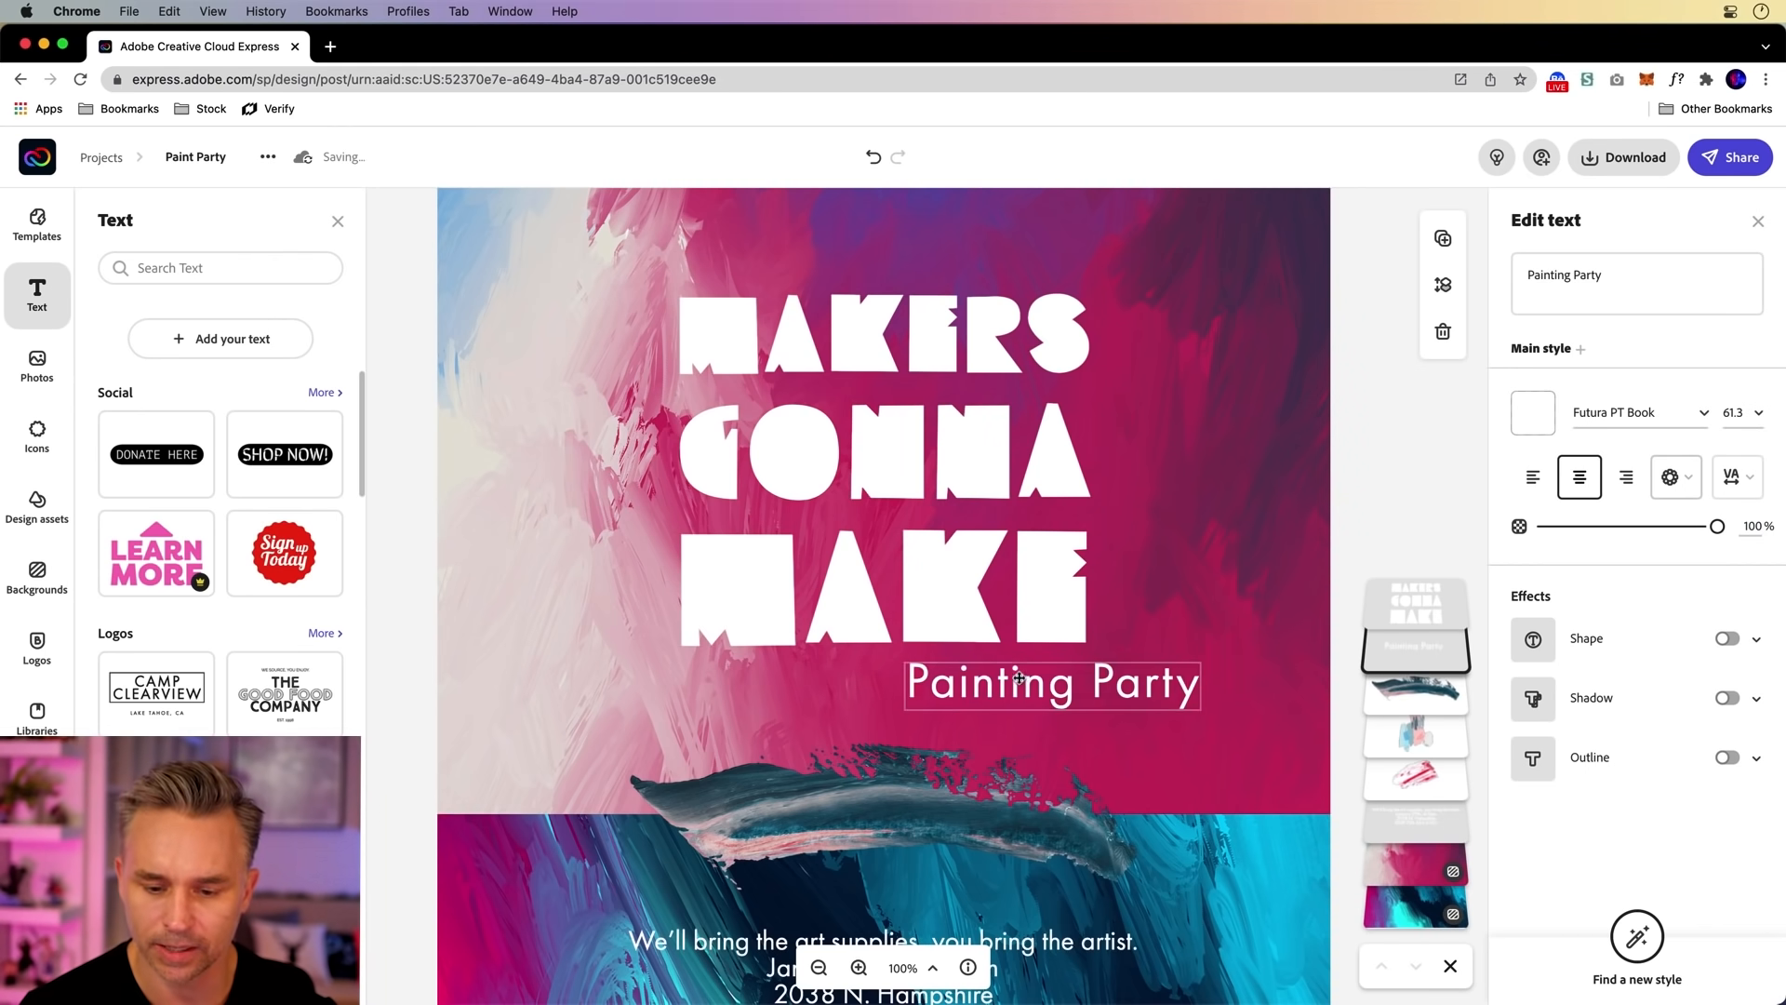
Make Painting Party yellow, move it up over the header and enlarge the header
{"action": "left_click", "coordinate": [1532, 414]}
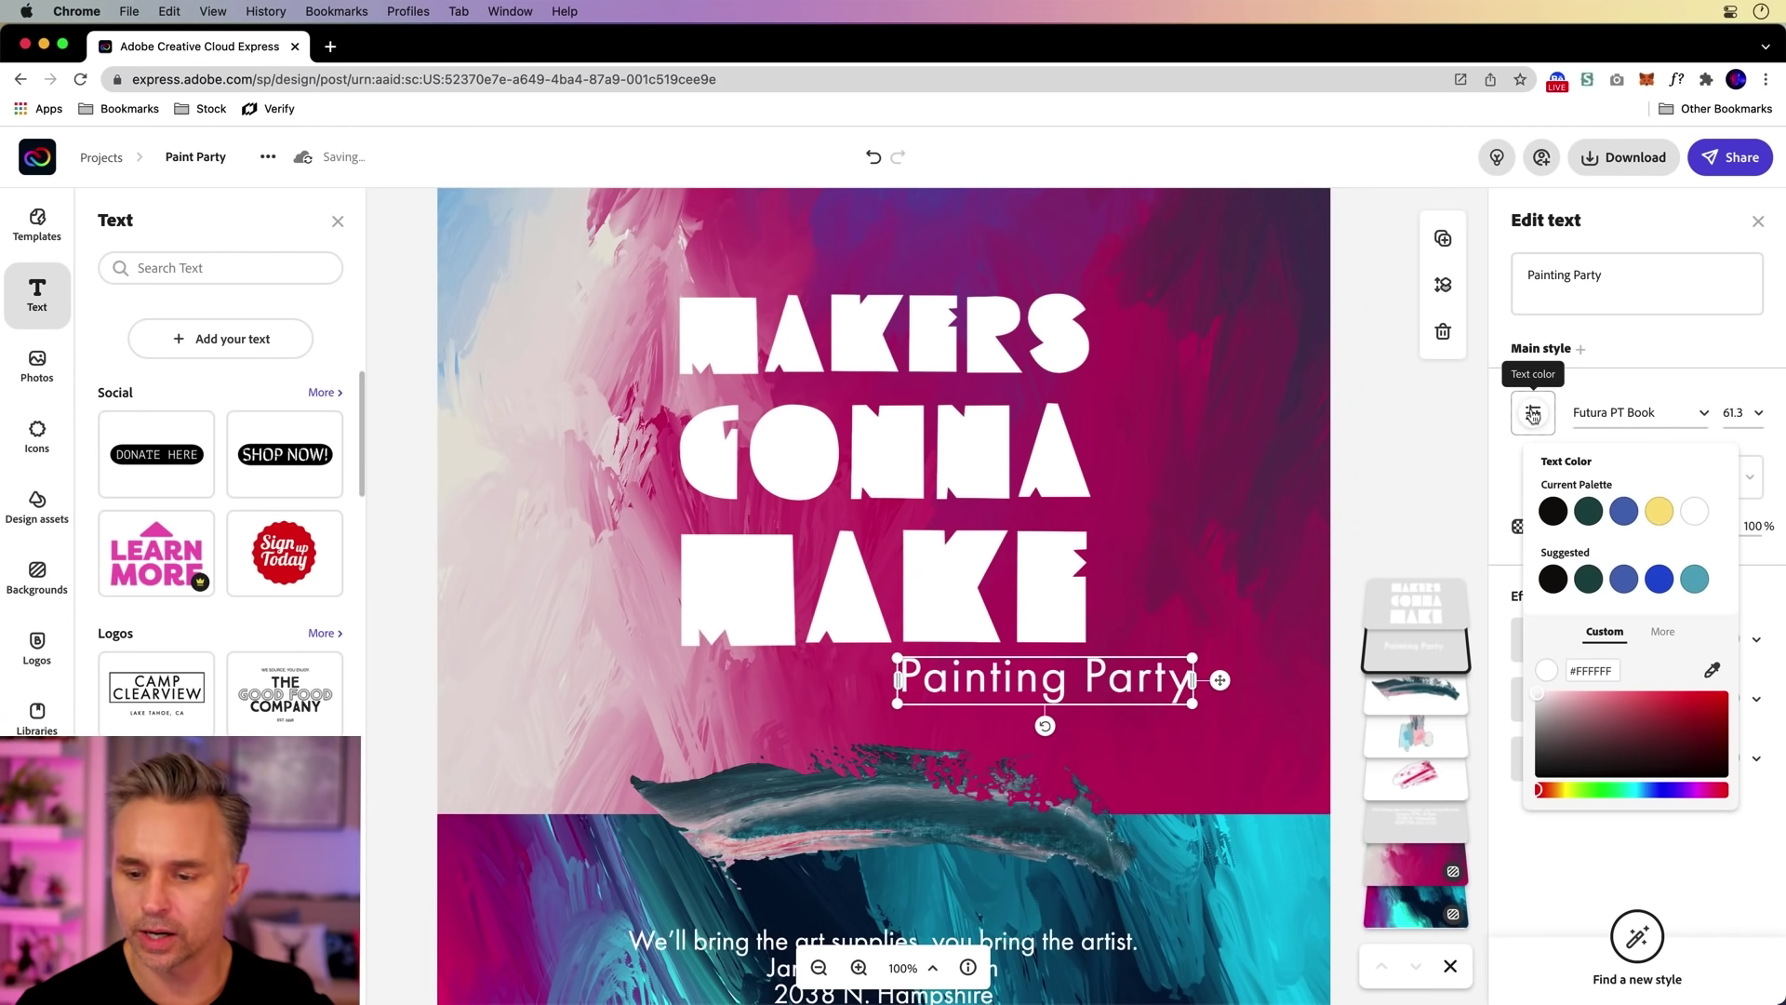
{"action": "left_click", "coordinate": [1655, 510]}
{"action": "left_click_drag", "start_coordinate": [1045, 679], "coordinate": [1003, 519]}
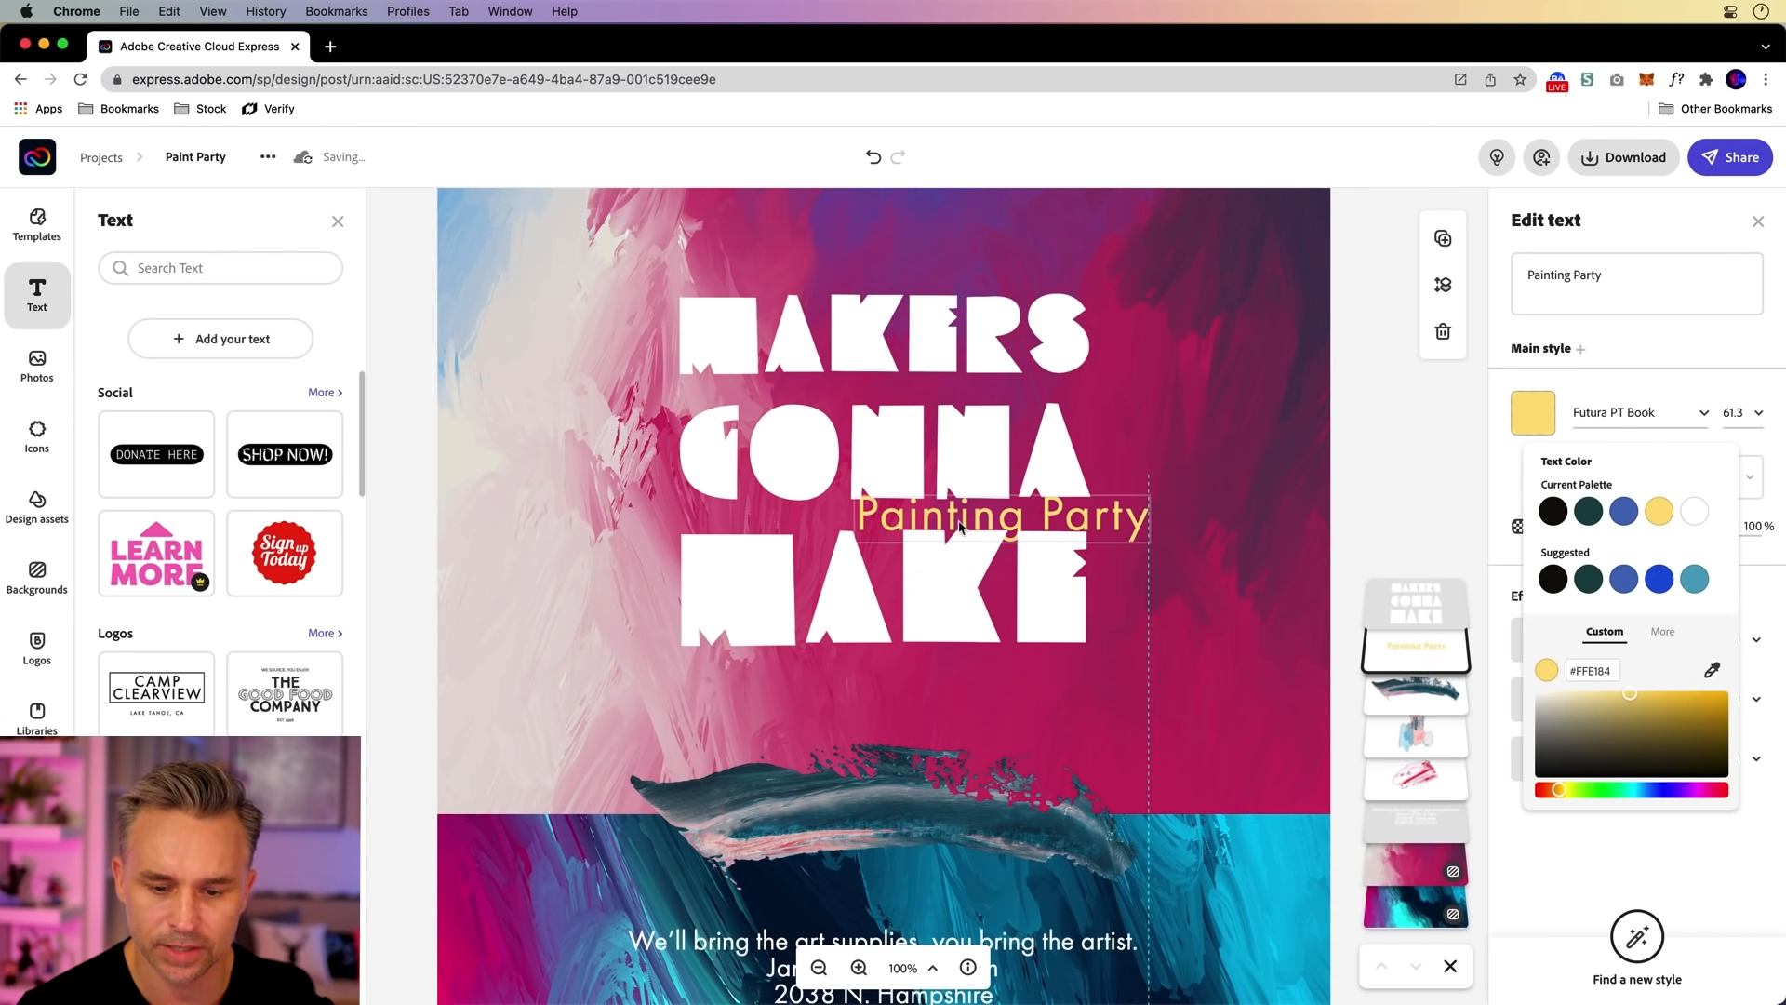
{"action": "left_click", "coordinate": [761, 610]}
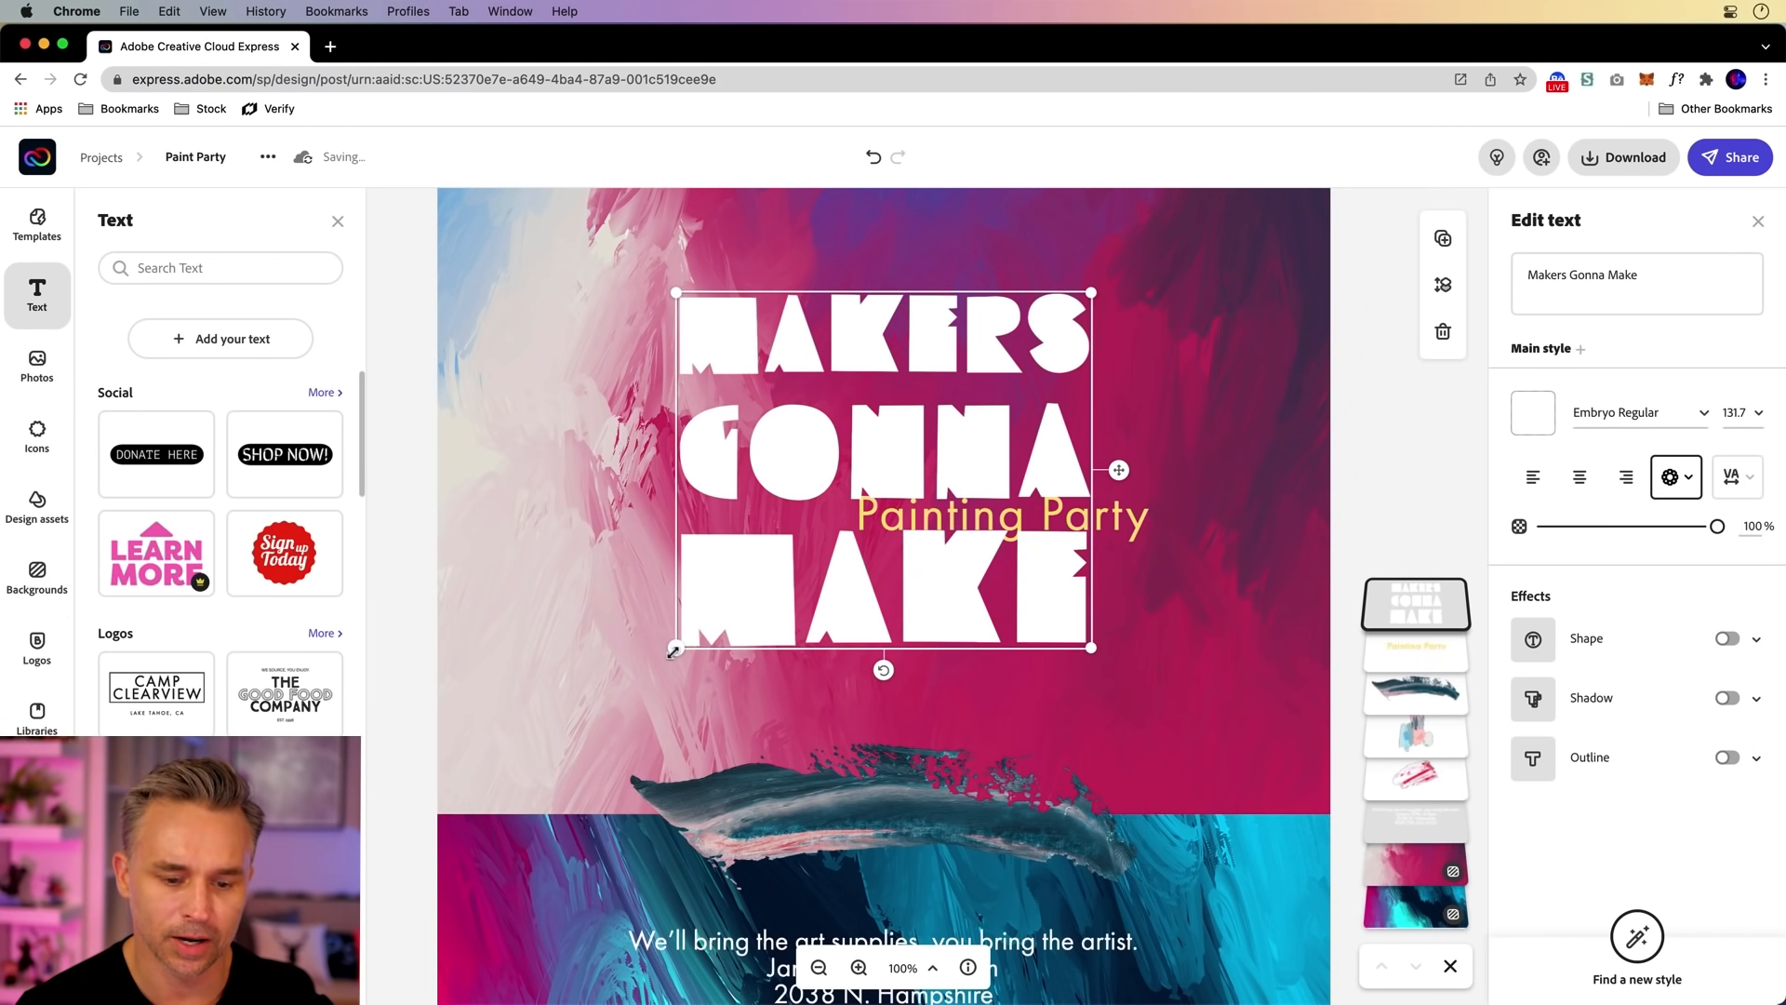
{"action": "left_click_drag", "start_coordinate": [674, 650], "coordinate": [610, 704]}
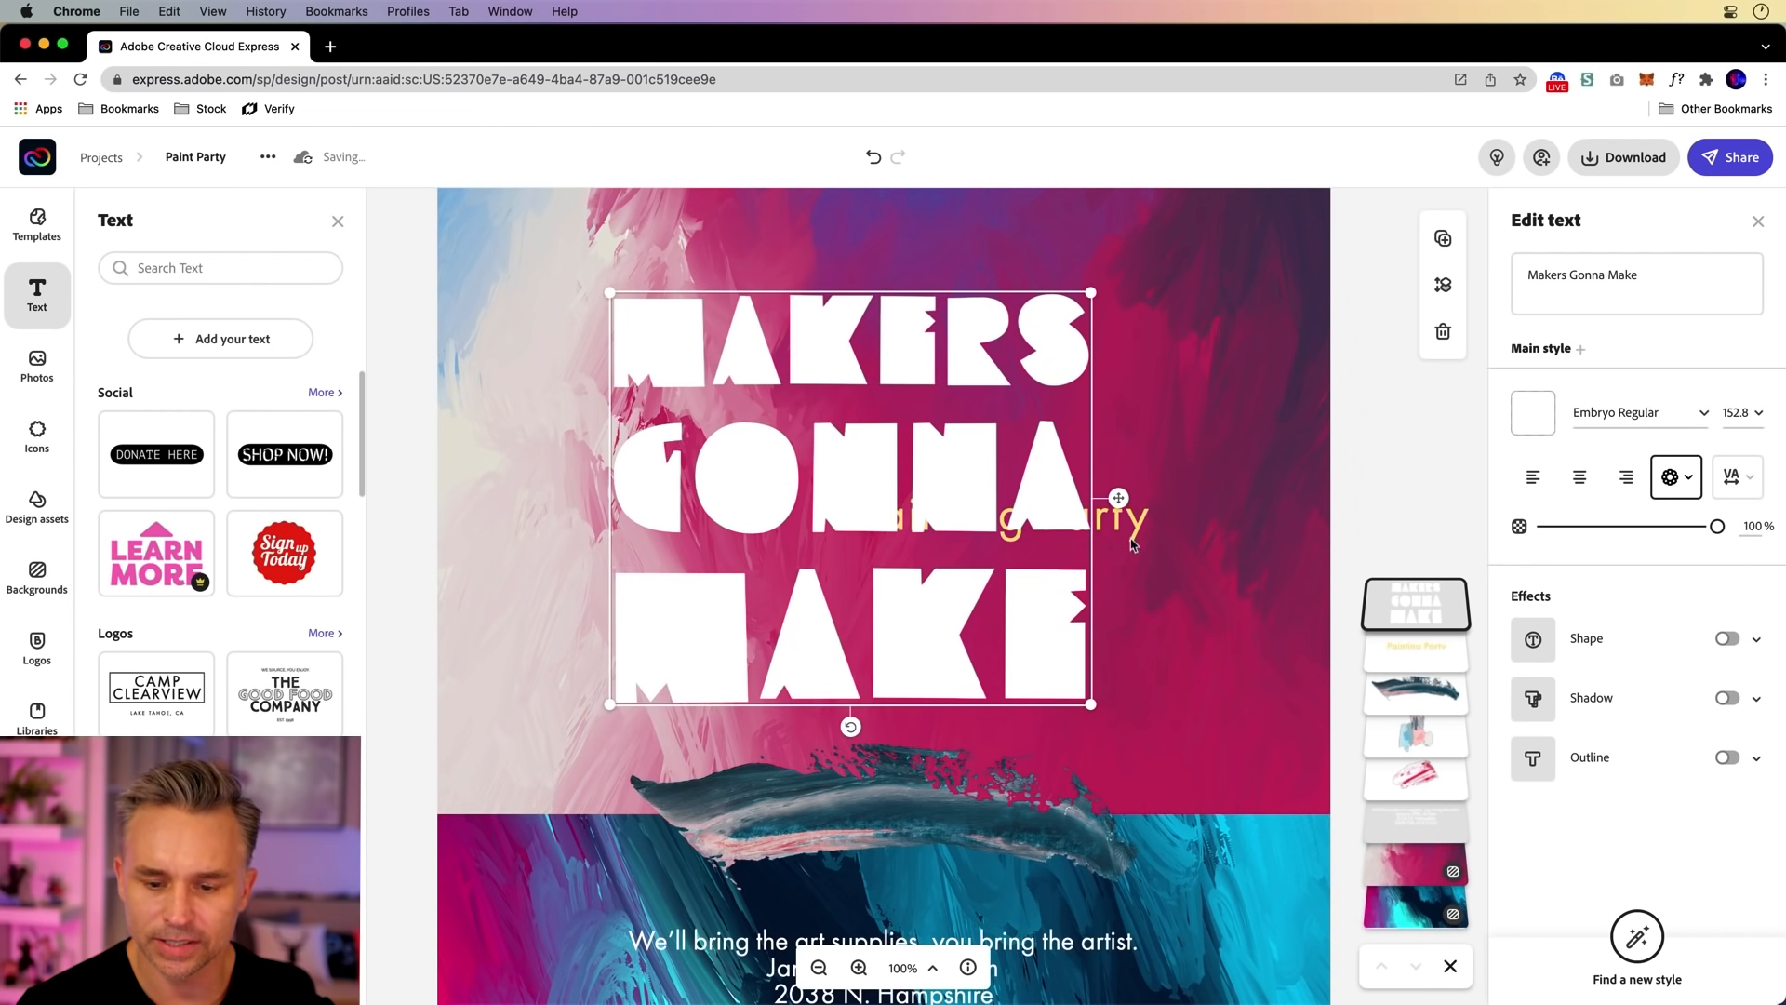
Layer Painting Party in front of the header and place it between GONNA and MAKE
{"action": "left_click_drag", "start_coordinate": [1134, 542], "coordinate": [1145, 552]}
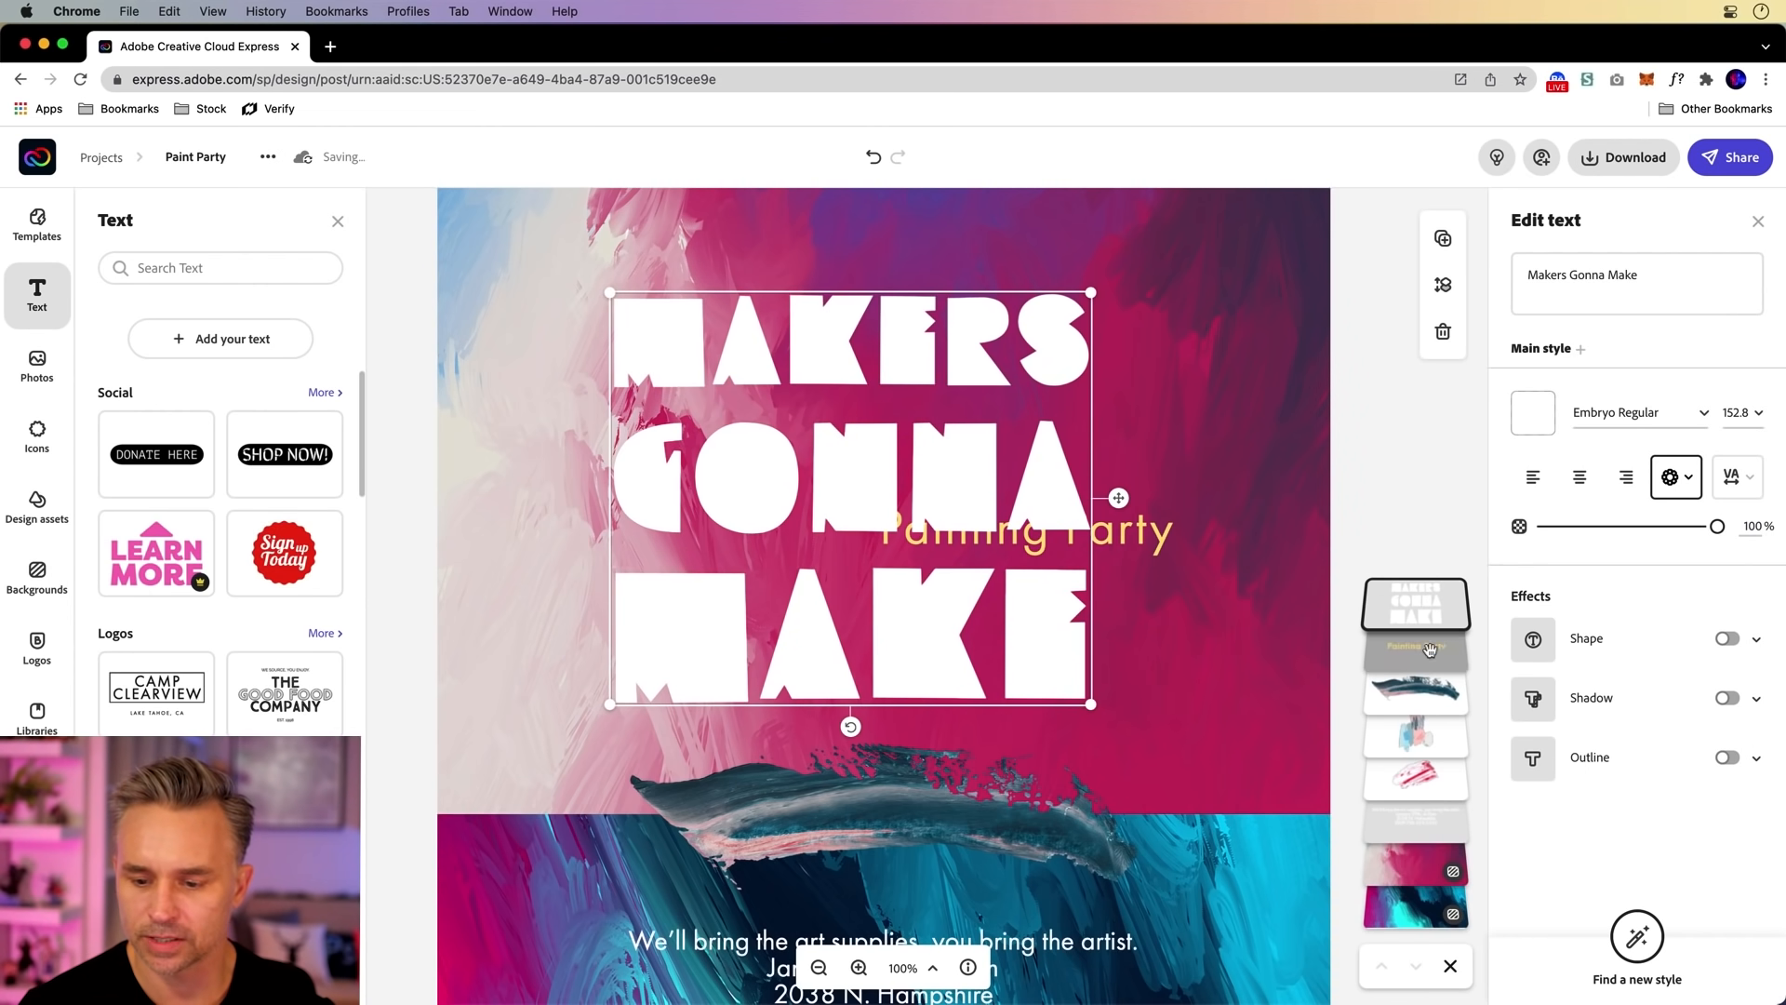
{"action": "left_click_drag", "start_coordinate": [1430, 650], "coordinate": [1416, 594]}
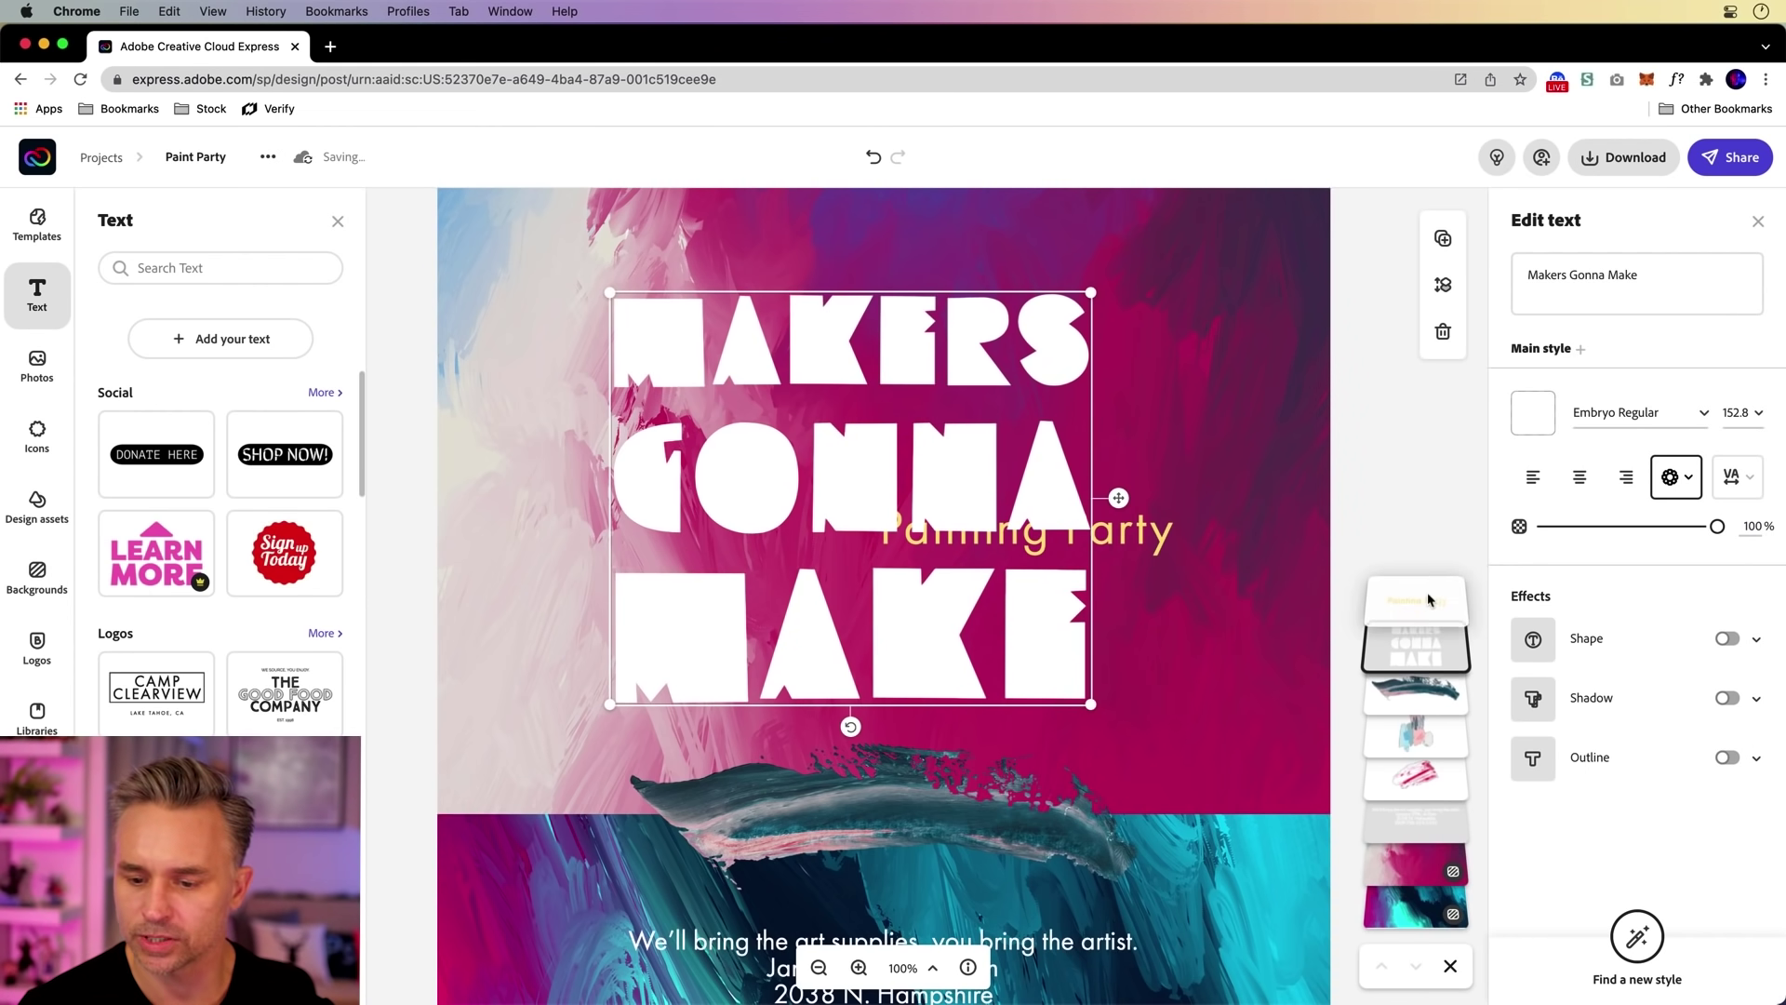
{"action": "left_click_drag", "start_coordinate": [947, 521], "coordinate": [936, 534]}
{"action": "left_click", "coordinate": [935, 538]}
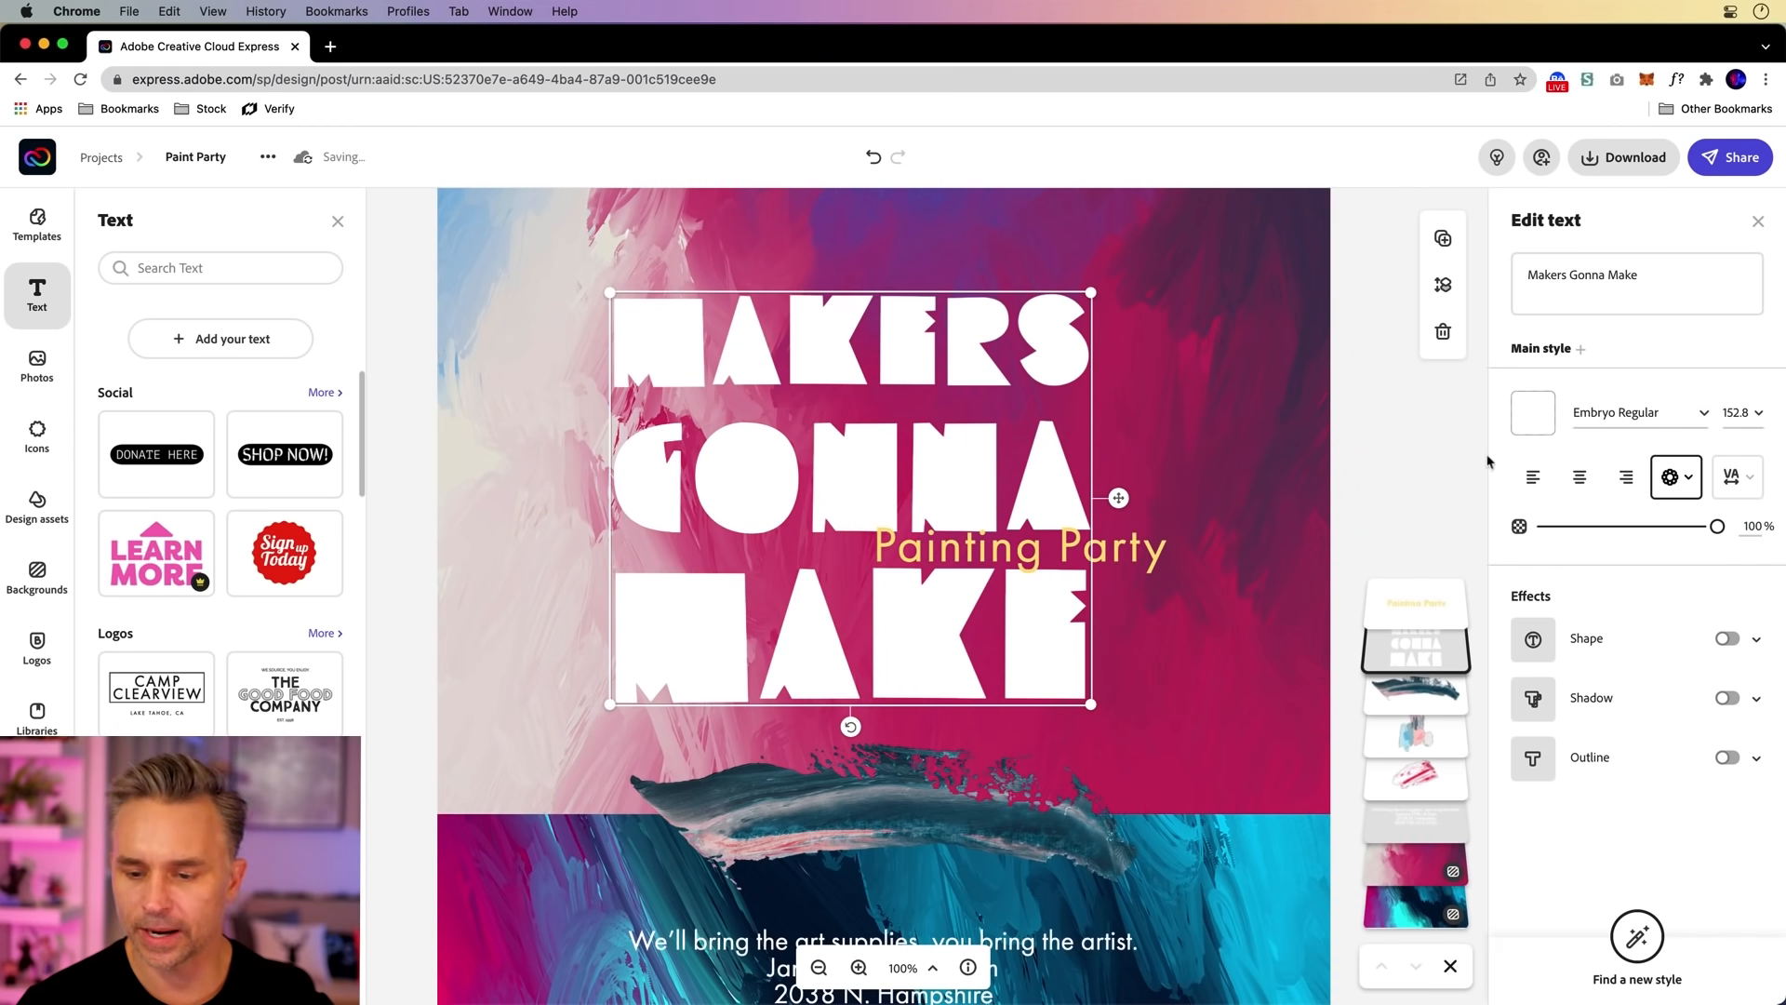
Try the Brush Pen font Banshee Std Regular on Painting Party
{"action": "left_click", "coordinate": [1128, 555]}
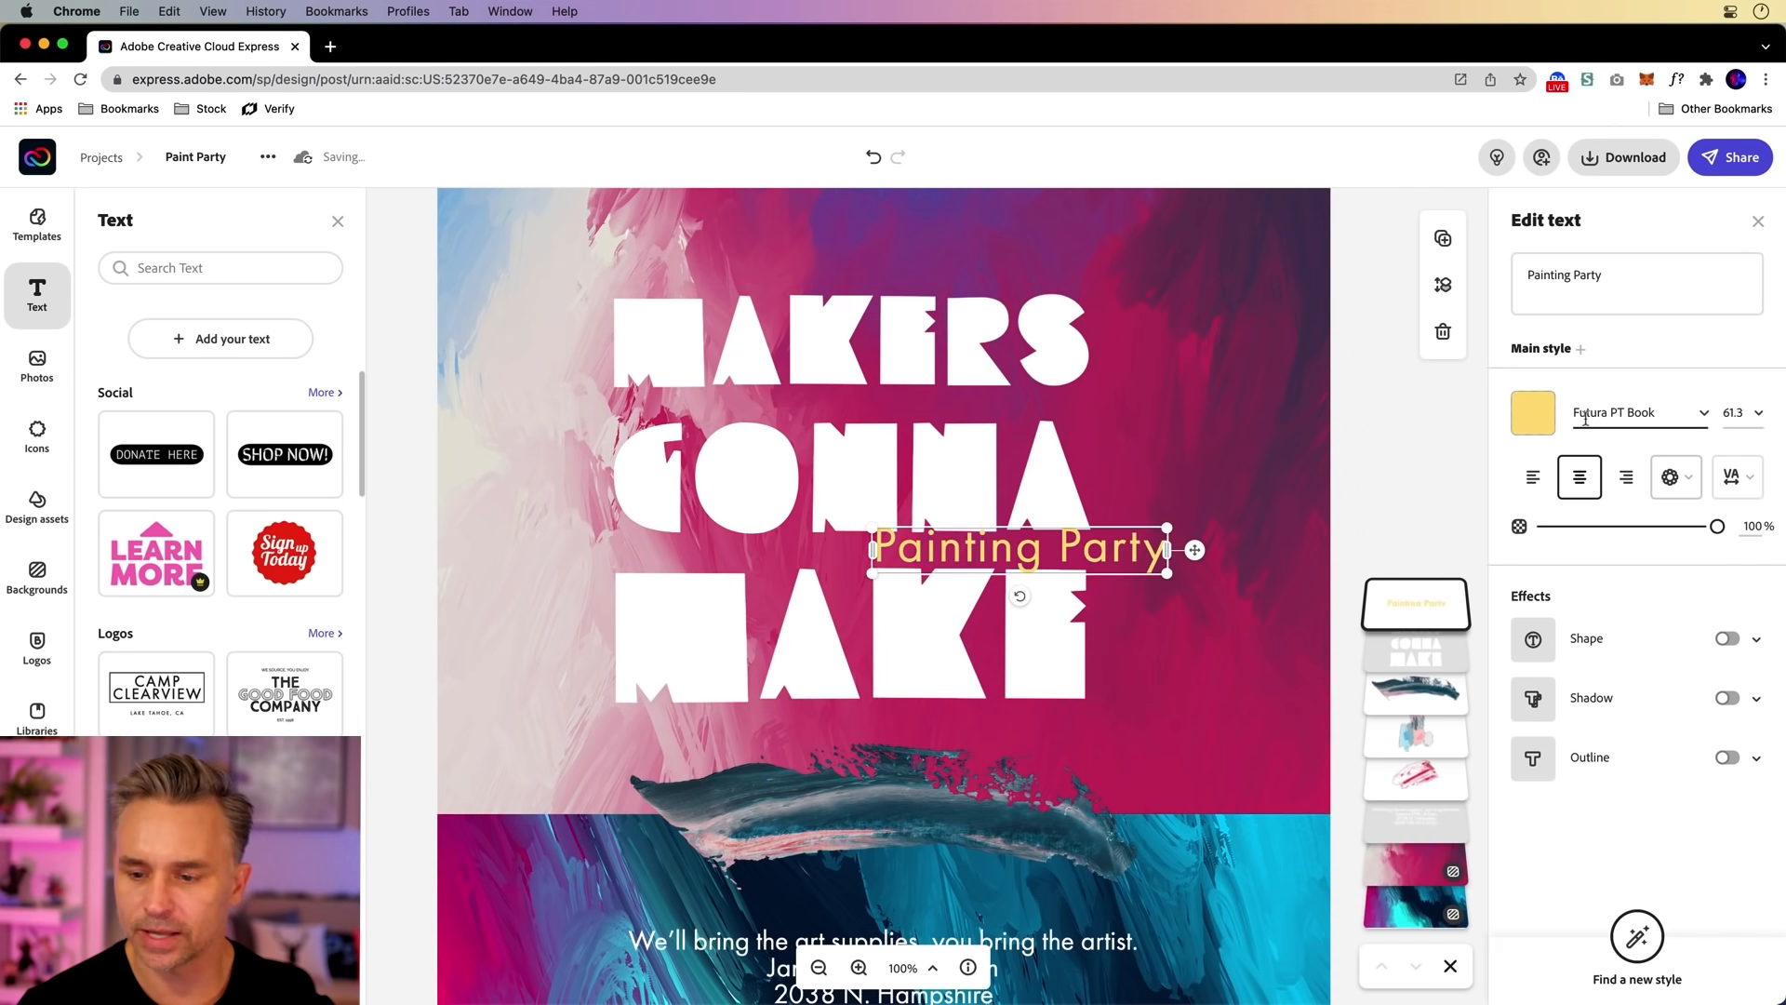
{"action": "left_click", "coordinate": [1705, 417]}
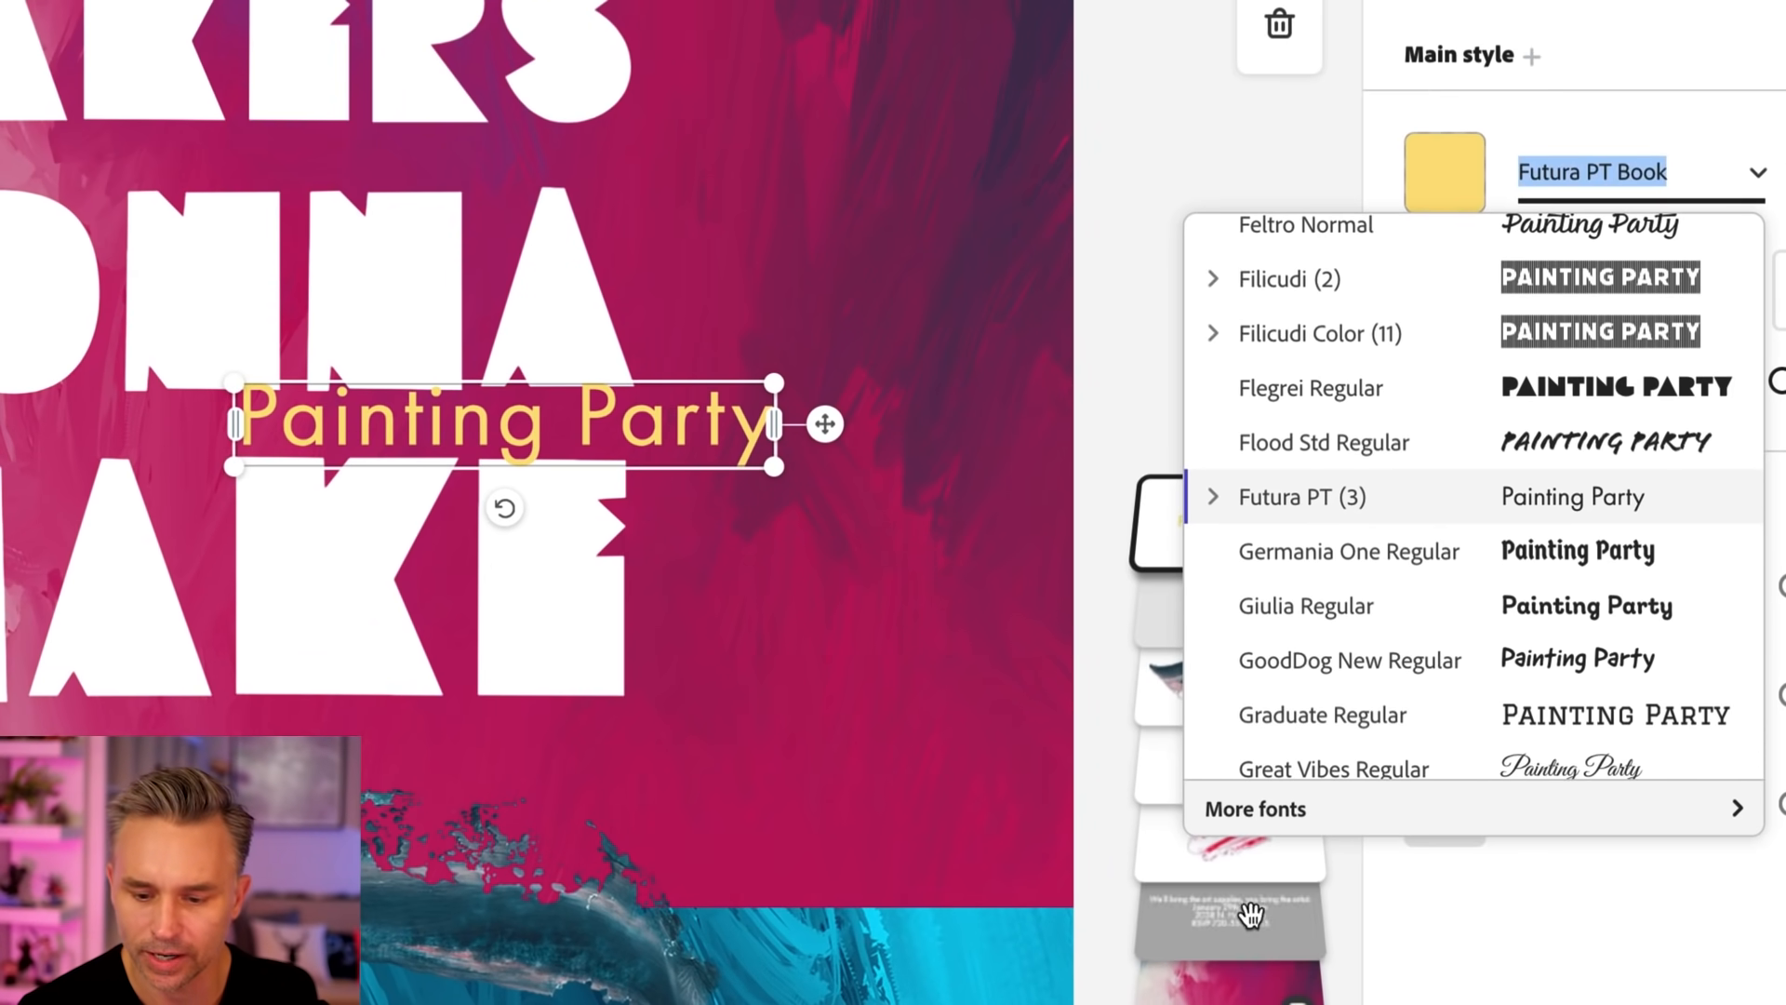
{"action": "left_click", "coordinate": [1256, 808]}
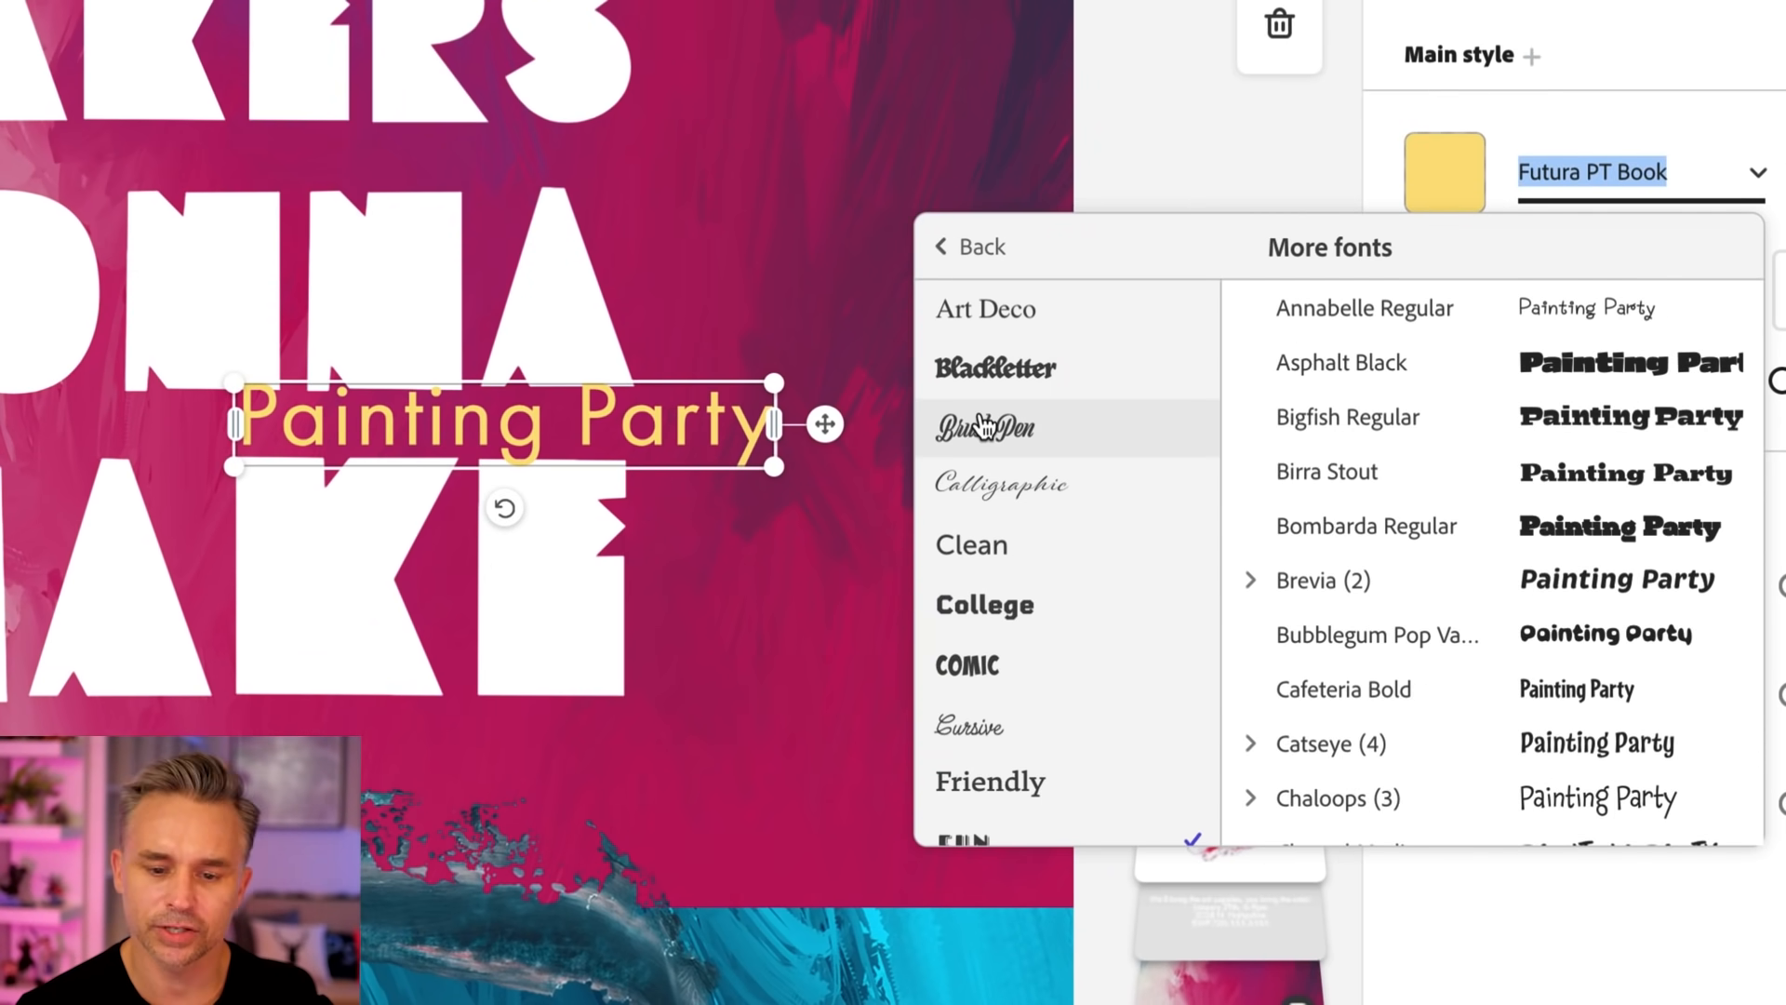
{"action": "left_click", "coordinate": [1007, 436]}
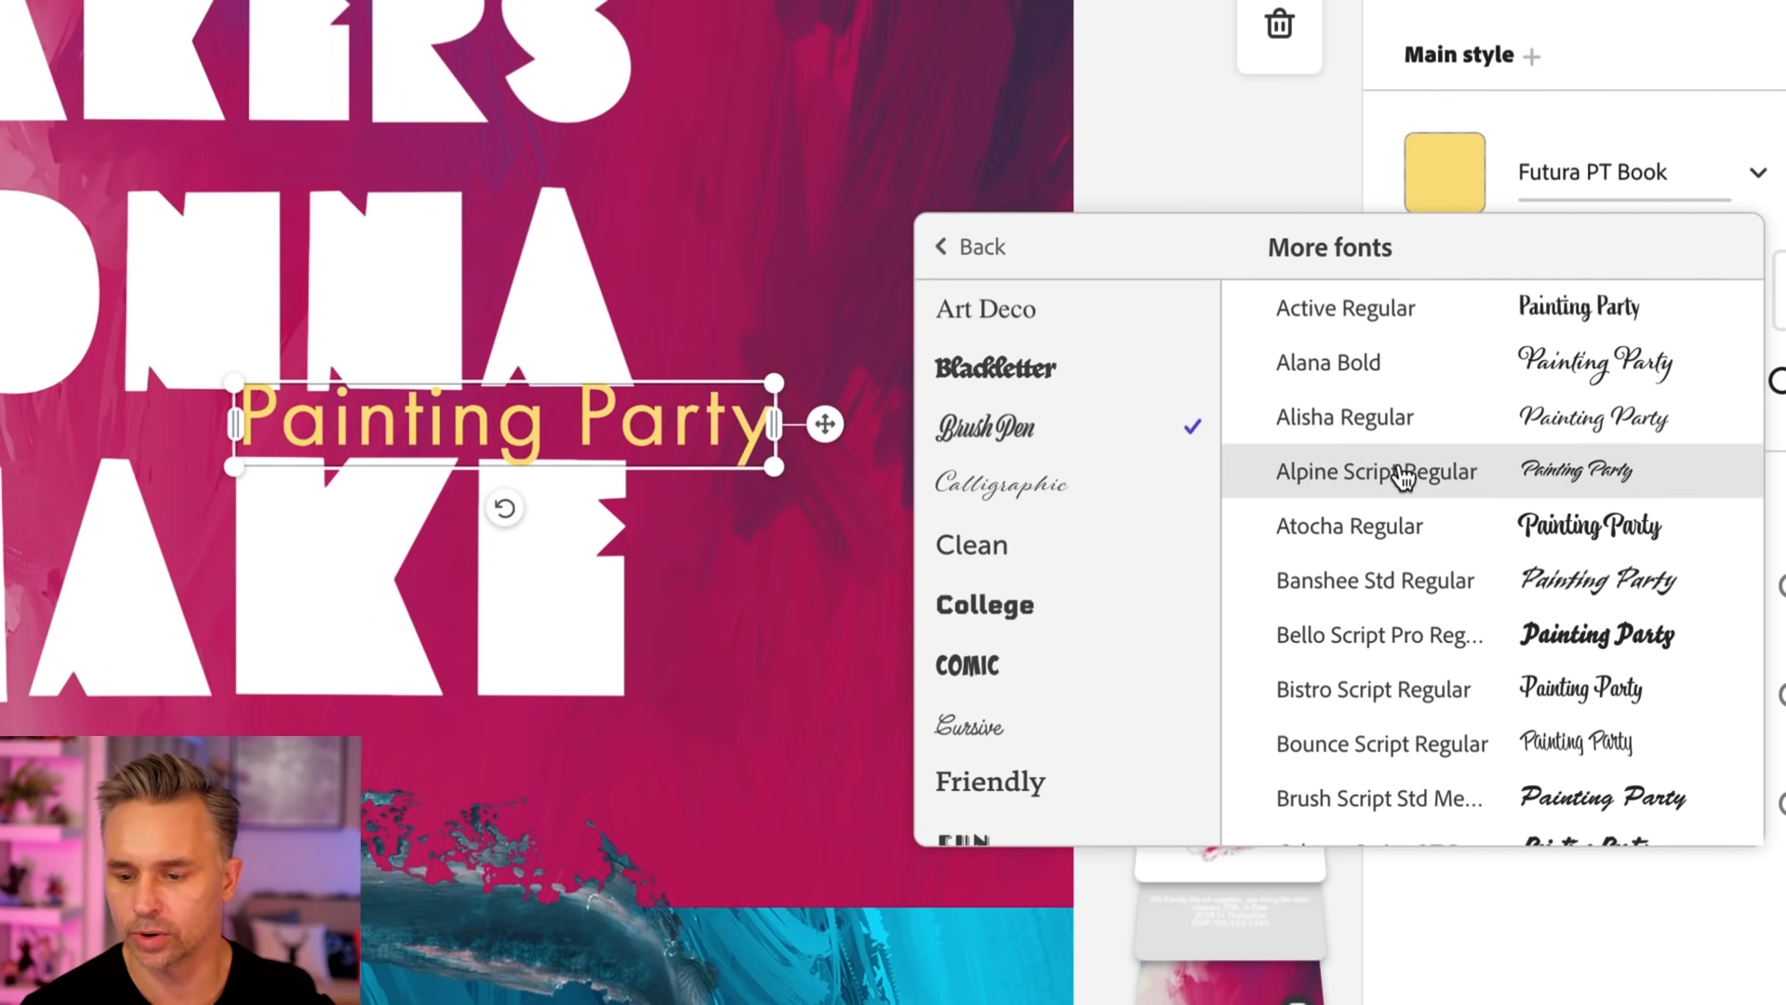
{"action": "left_click", "coordinate": [1507, 586]}
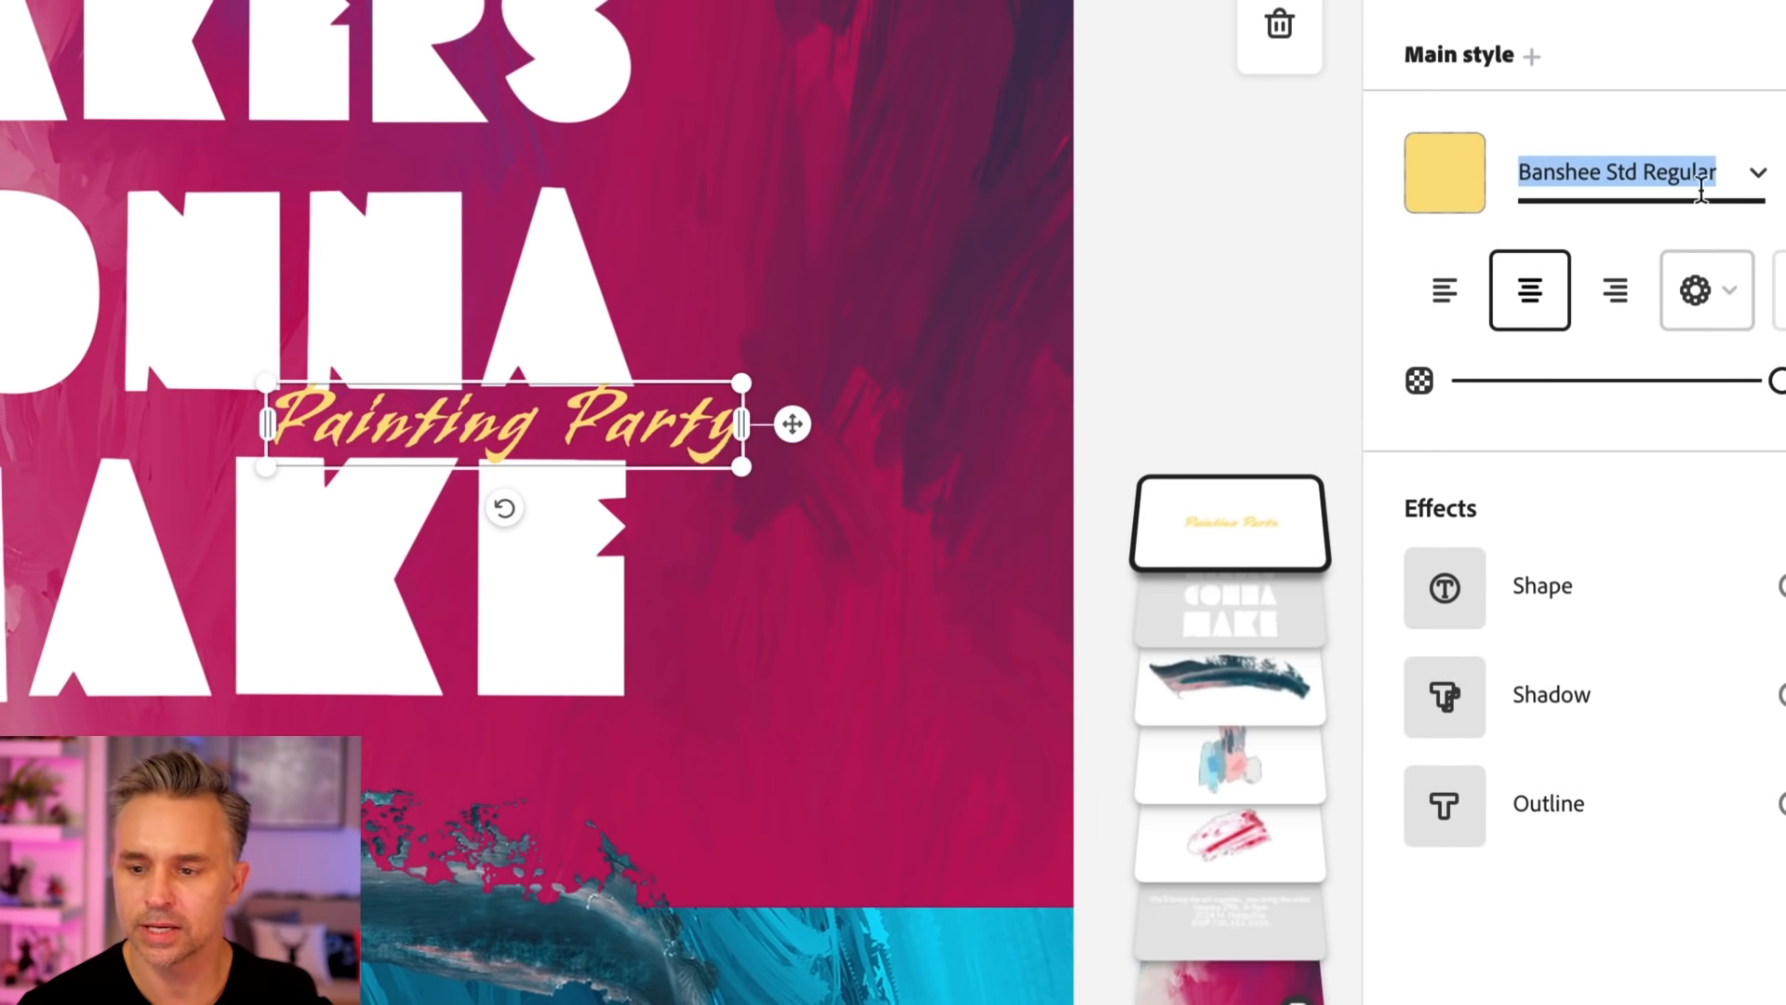
Switch Painting Party to Calgary Script OT from the Brush Pen fonts
{"action": "left_click", "coordinate": [1756, 179]}
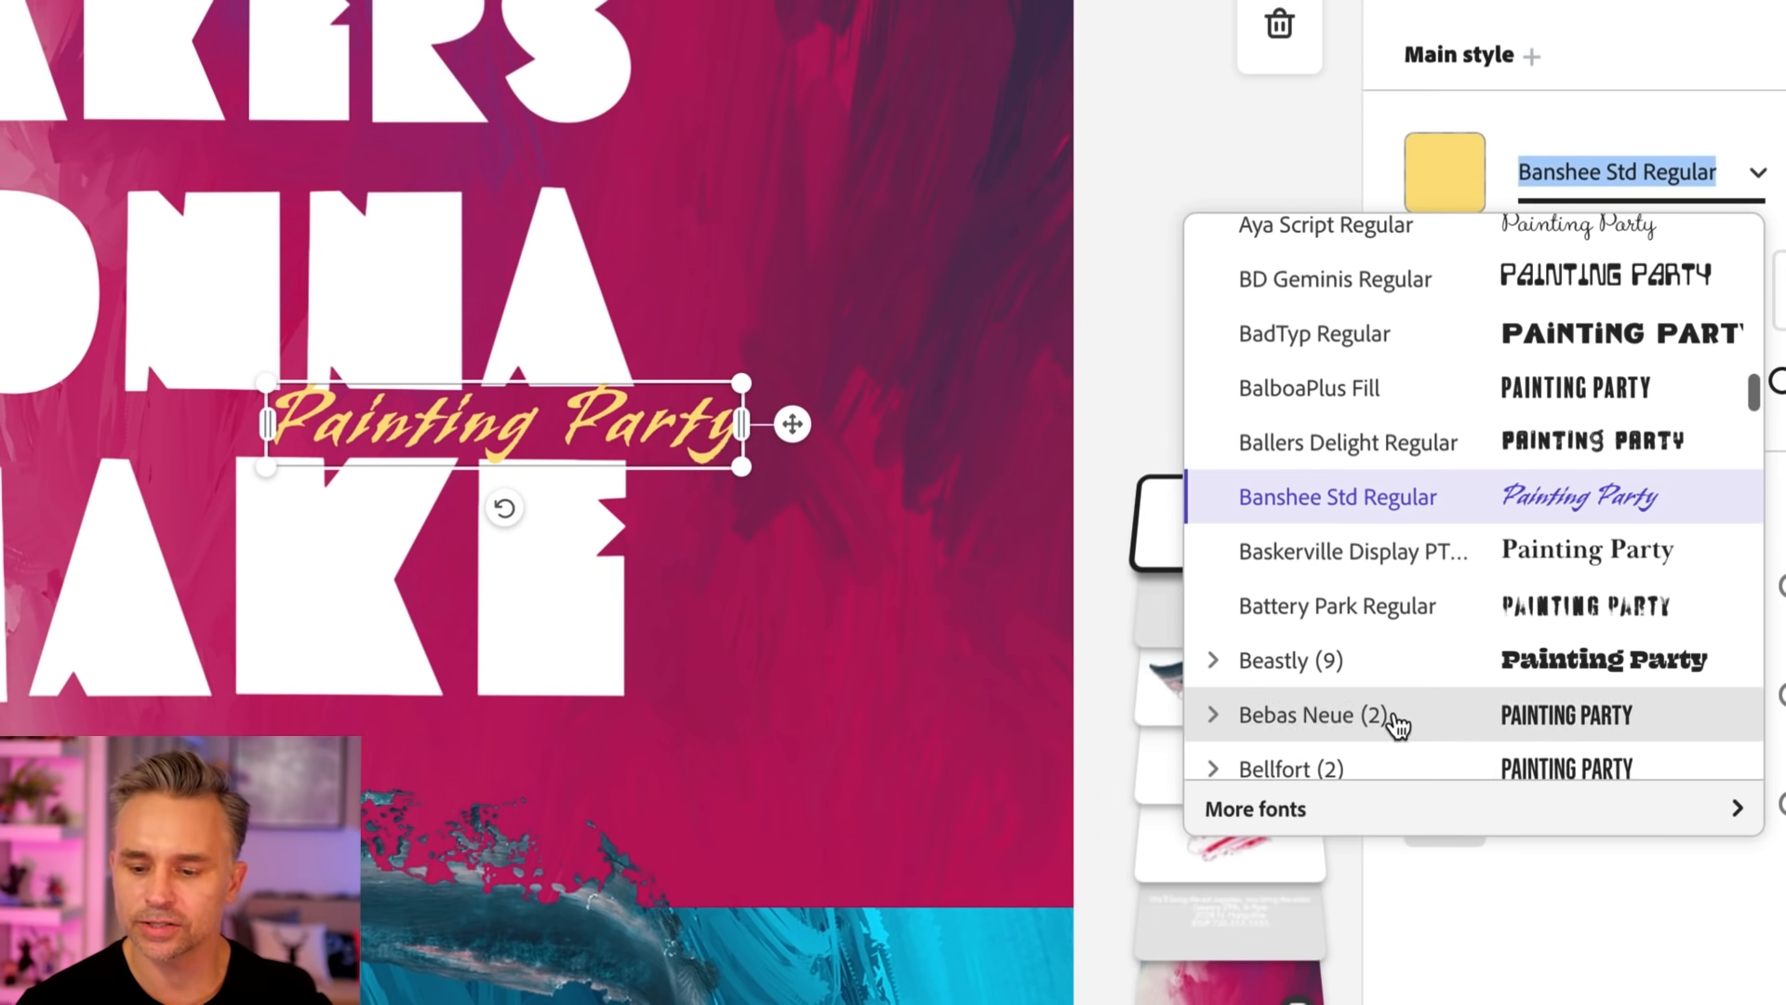
{"action": "left_click", "coordinate": [1367, 812]}
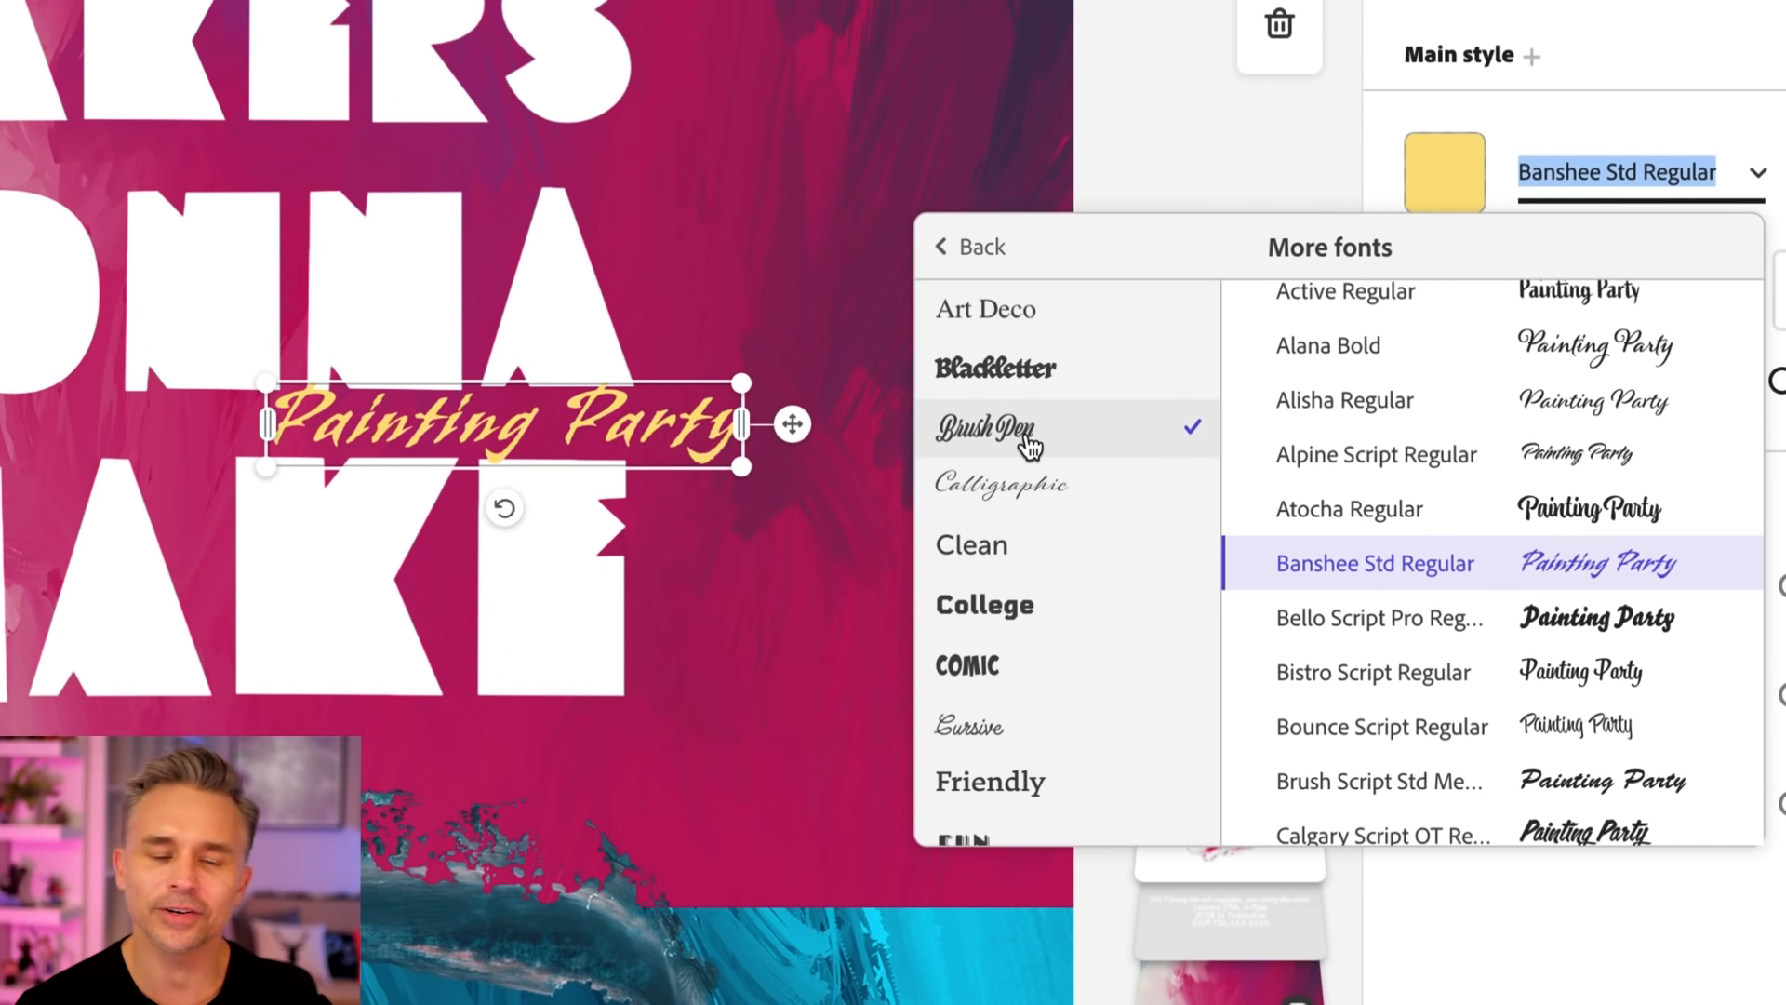
{"action": "scroll", "coordinate": [1536, 559], "scroll_direction": "down", "scroll_amount": 2}
{"action": "scroll", "coordinate": [1523, 642], "scroll_direction": "down", "scroll_amount": 1}
{"action": "left_click", "coordinate": [1478, 615]}
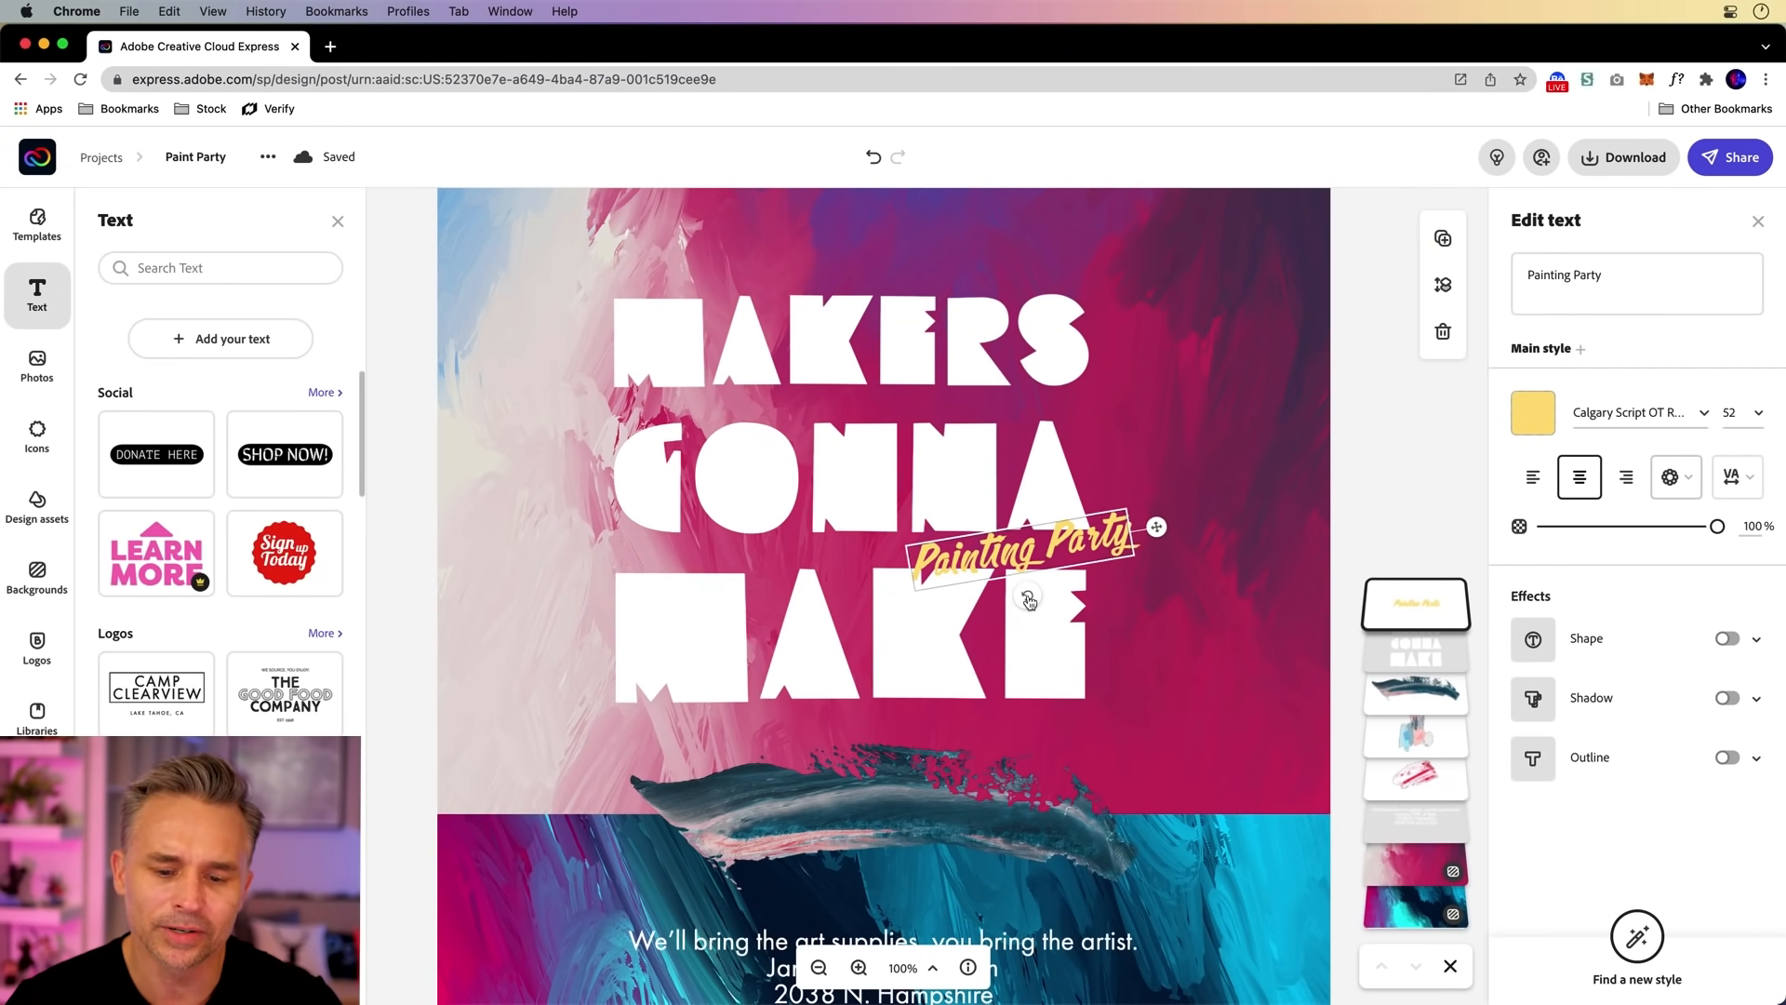
Rotate Painting Party counterclockwise to an upward angle and make it larger
{"action": "left_click_drag", "start_coordinate": [1020, 597], "coordinate": [1030, 599]}
{"action": "mouse_move", "coordinate": [904, 549]}
{"action": "left_mouse_down"}
{"action": "mouse_move", "coordinate": [841, 544]}
{"action": "mouse_move", "coordinate": [885, 570]}
{"action": "left_mouse_up"}
{"action": "left_click", "coordinate": [889, 567]}
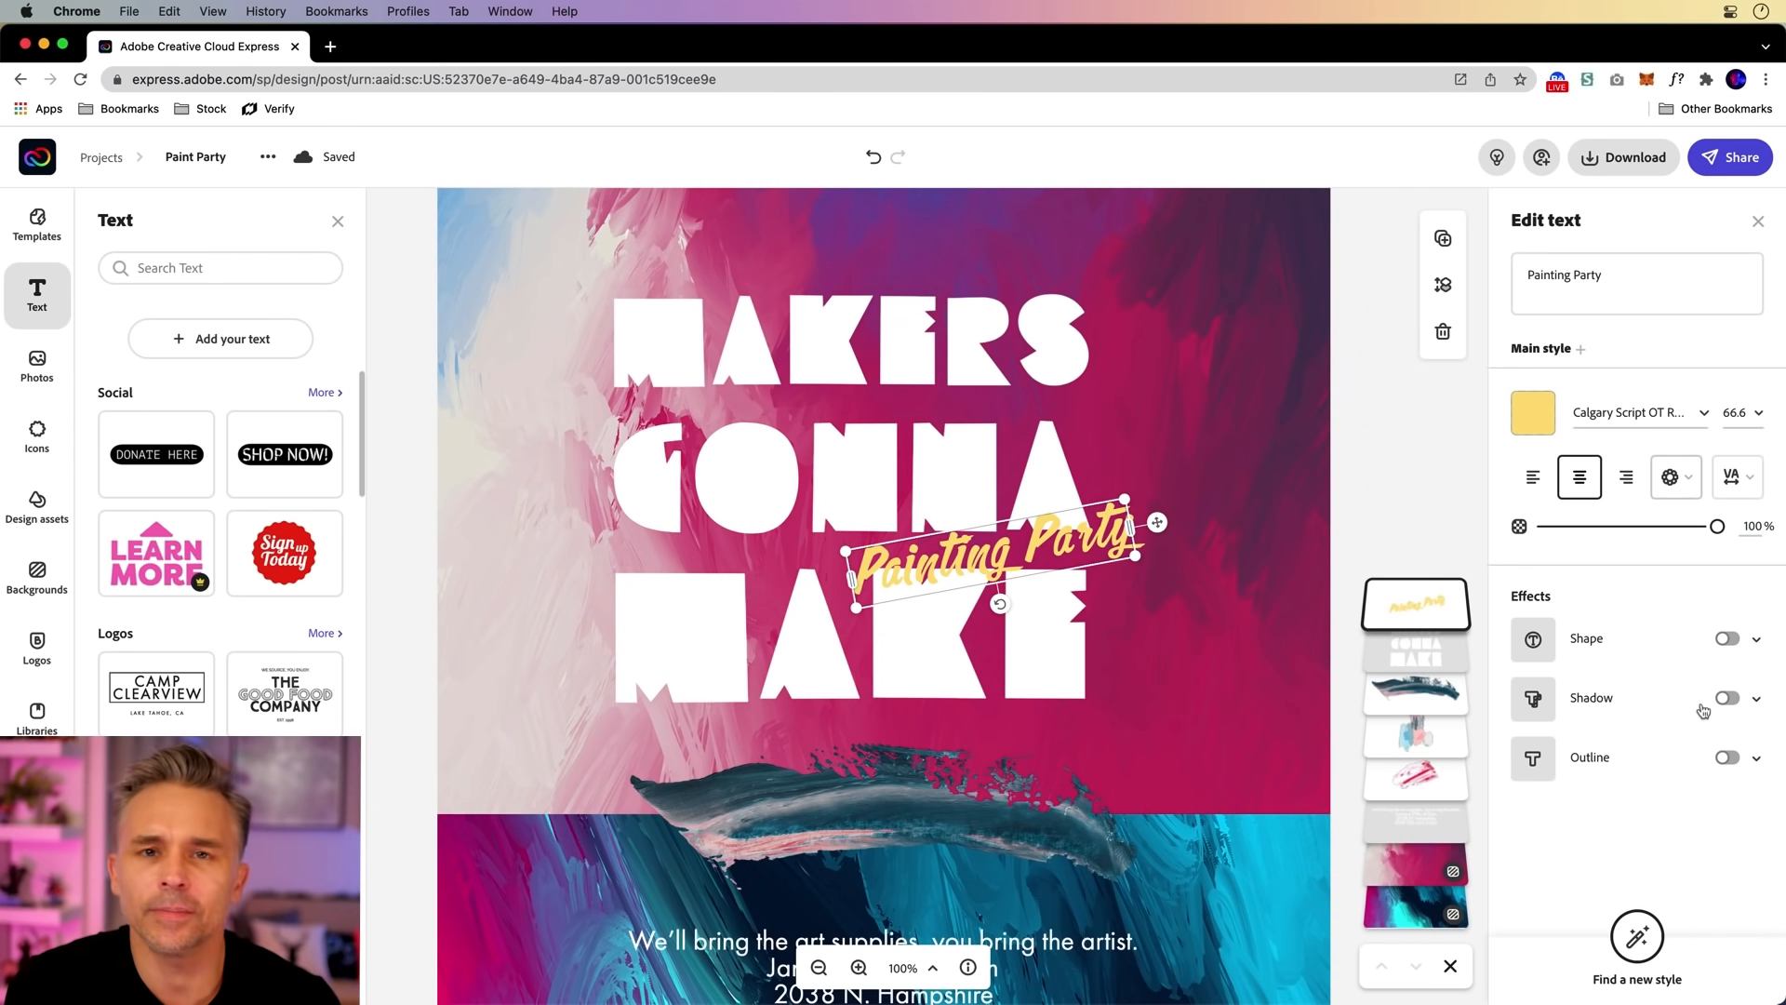
{"action": "scroll", "coordinate": [894, 558], "scroll_direction": "up", "scroll_amount": 2}
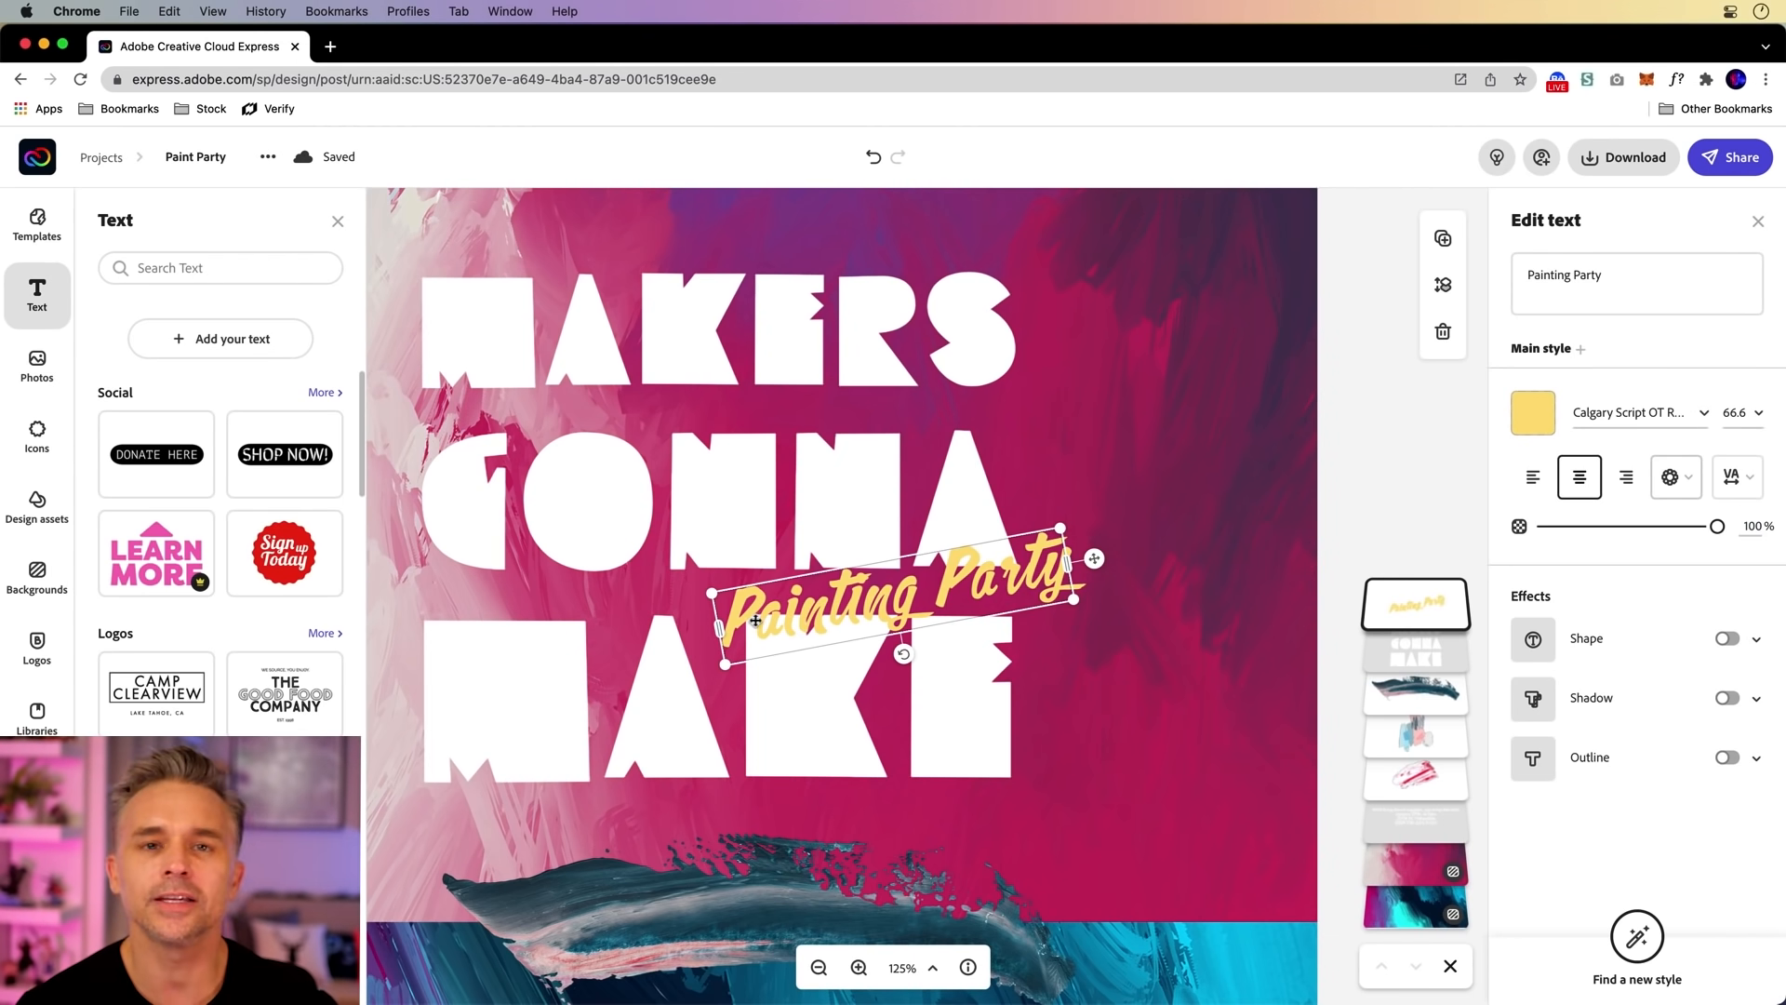
Add a drop shadow to Painting Party with an adjusted angle, then bring the event details into view
{"action": "left_click", "coordinate": [1727, 698]}
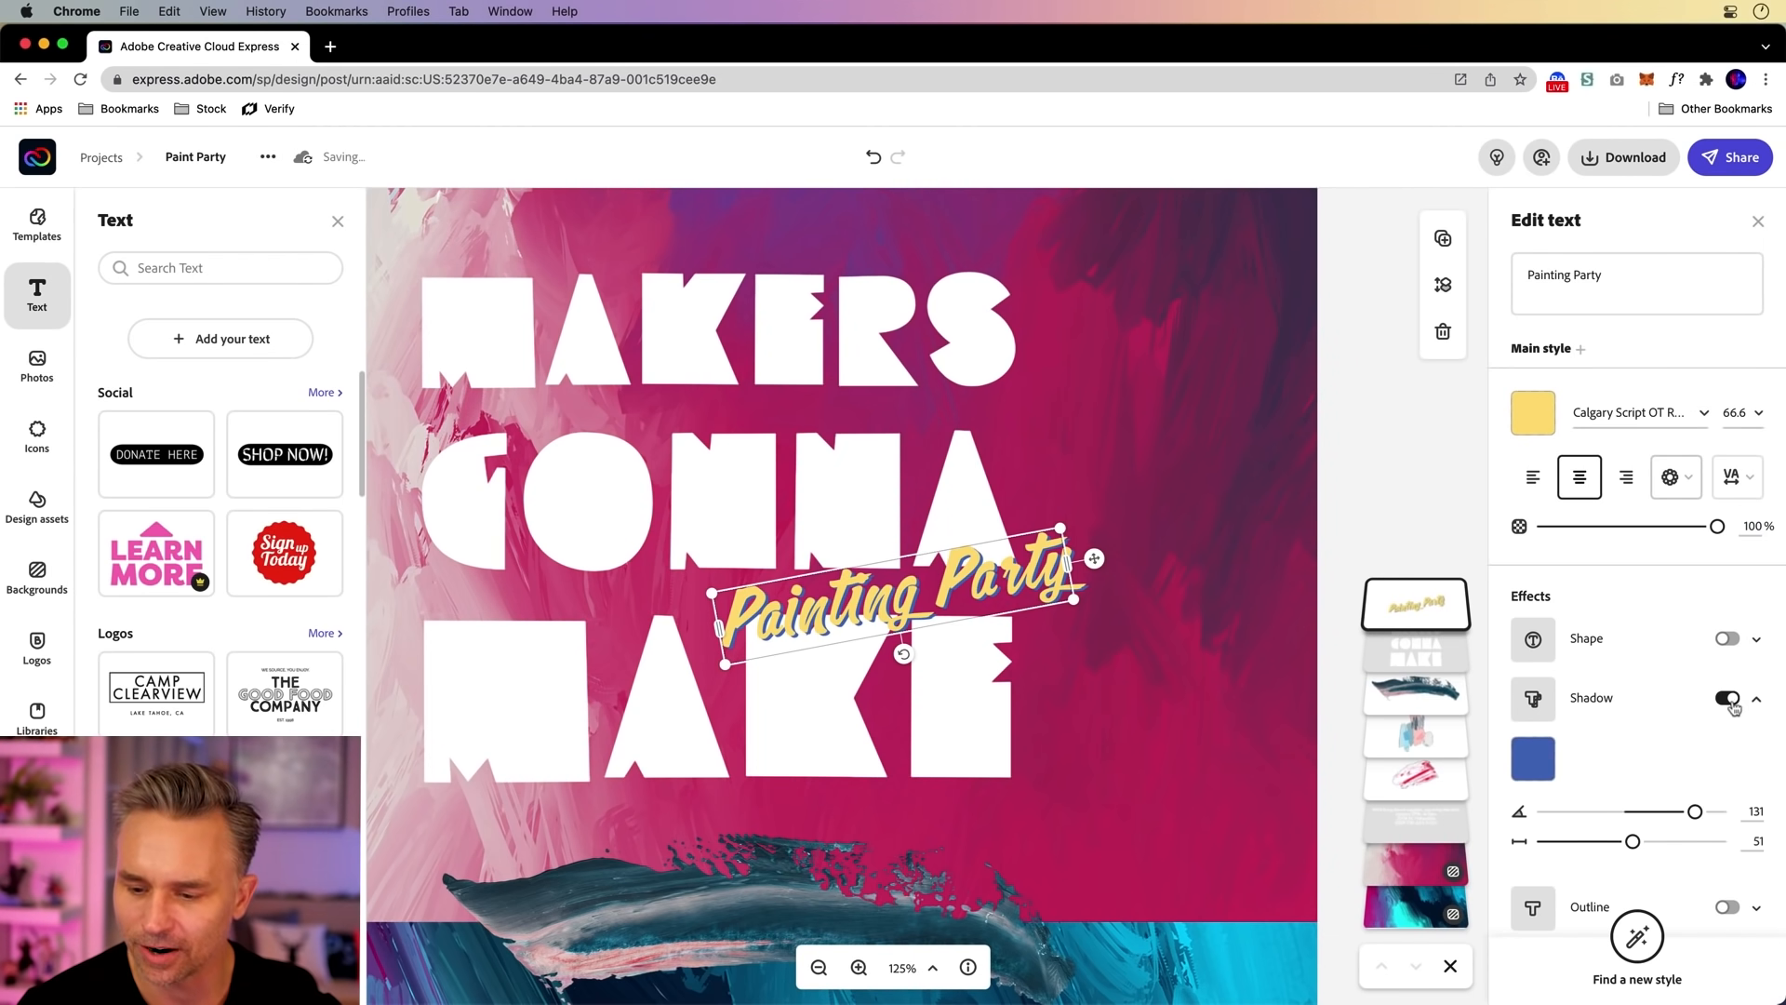
{"action": "left_click_drag", "start_coordinate": [1618, 811], "coordinate": [1701, 812]}
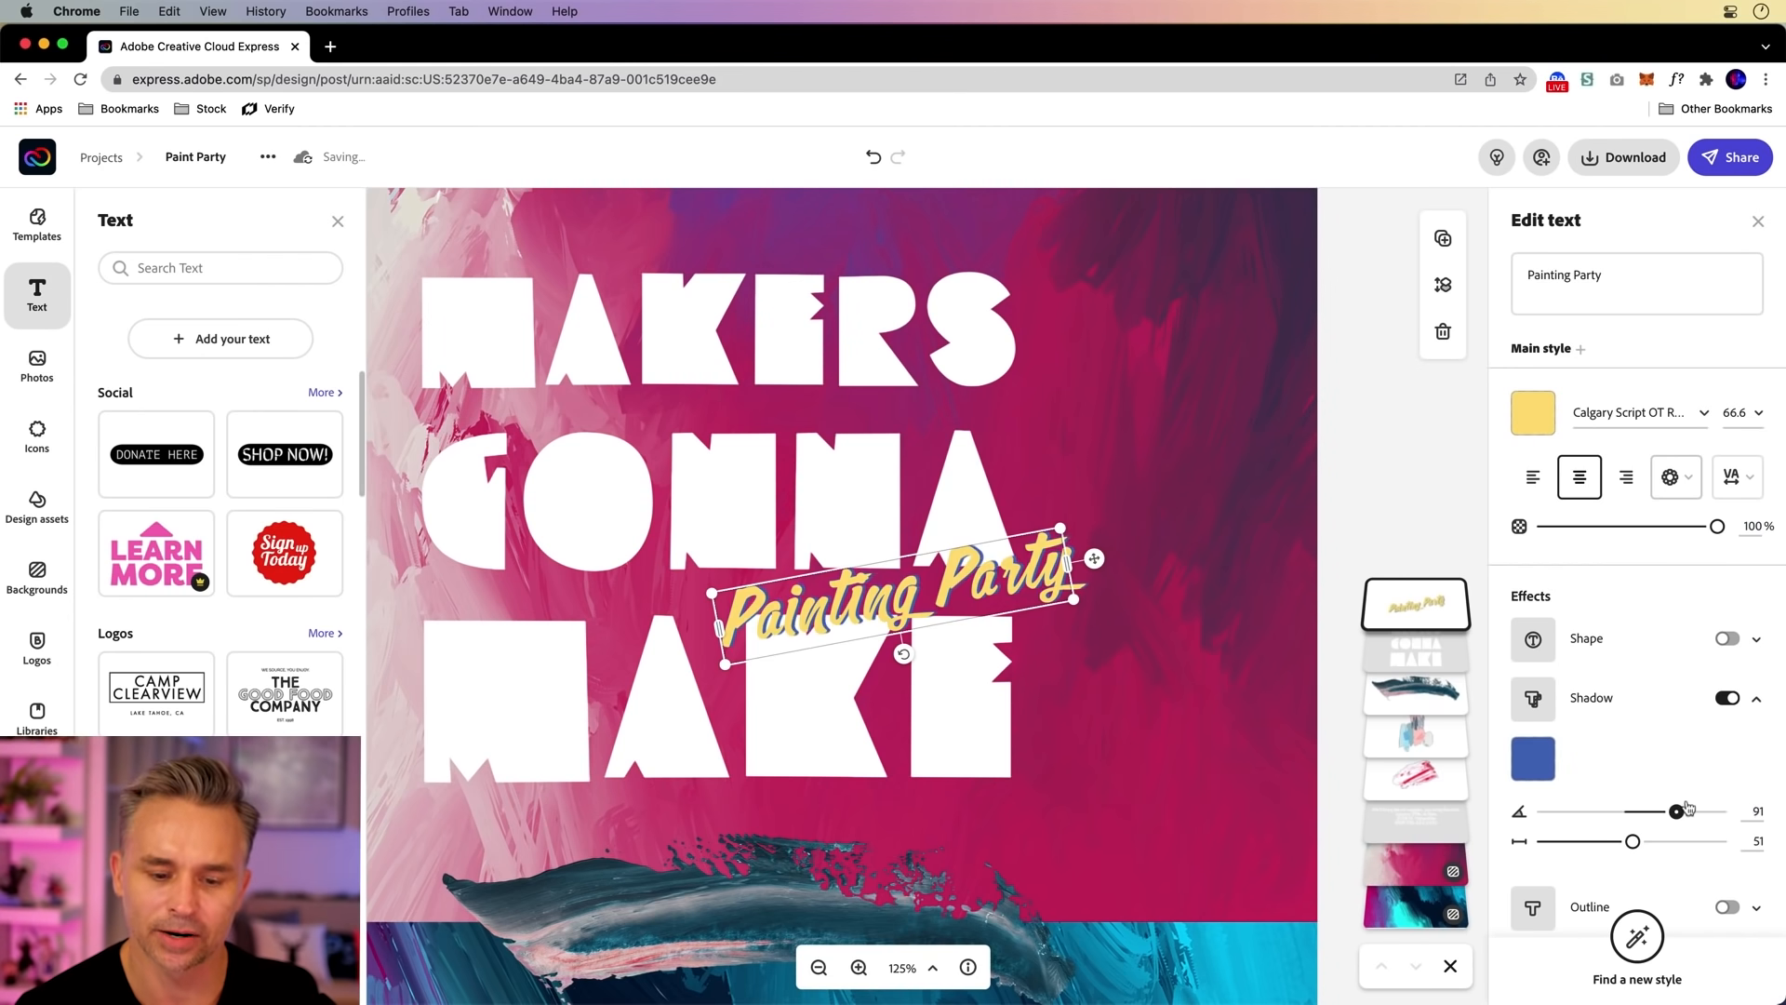
{"action": "left_click", "coordinate": [1200, 308]}
{"action": "scroll", "coordinate": [1200, 307], "scroll_direction": "down", "scroll_amount": 2}
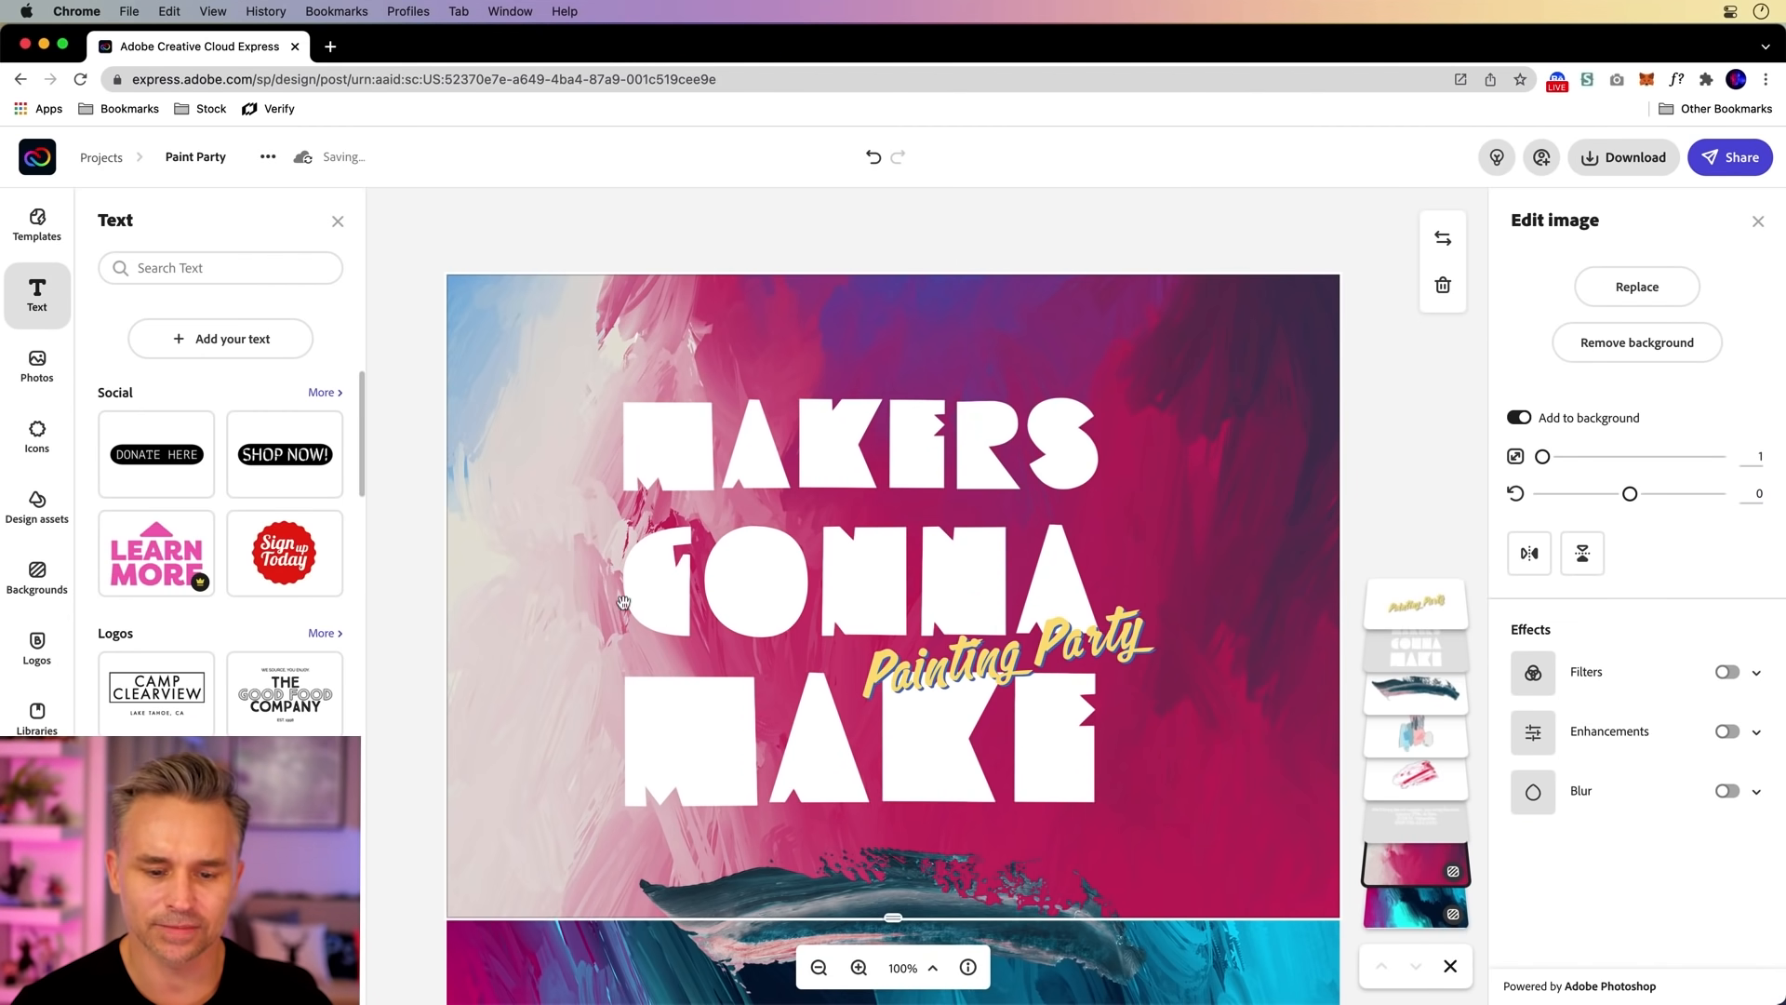
{"action": "left_click_drag", "start_coordinate": [659, 615], "coordinate": [848, 464]}
{"action": "scroll", "coordinate": [609, 590], "scroll_direction": "down", "scroll_amount": 5}
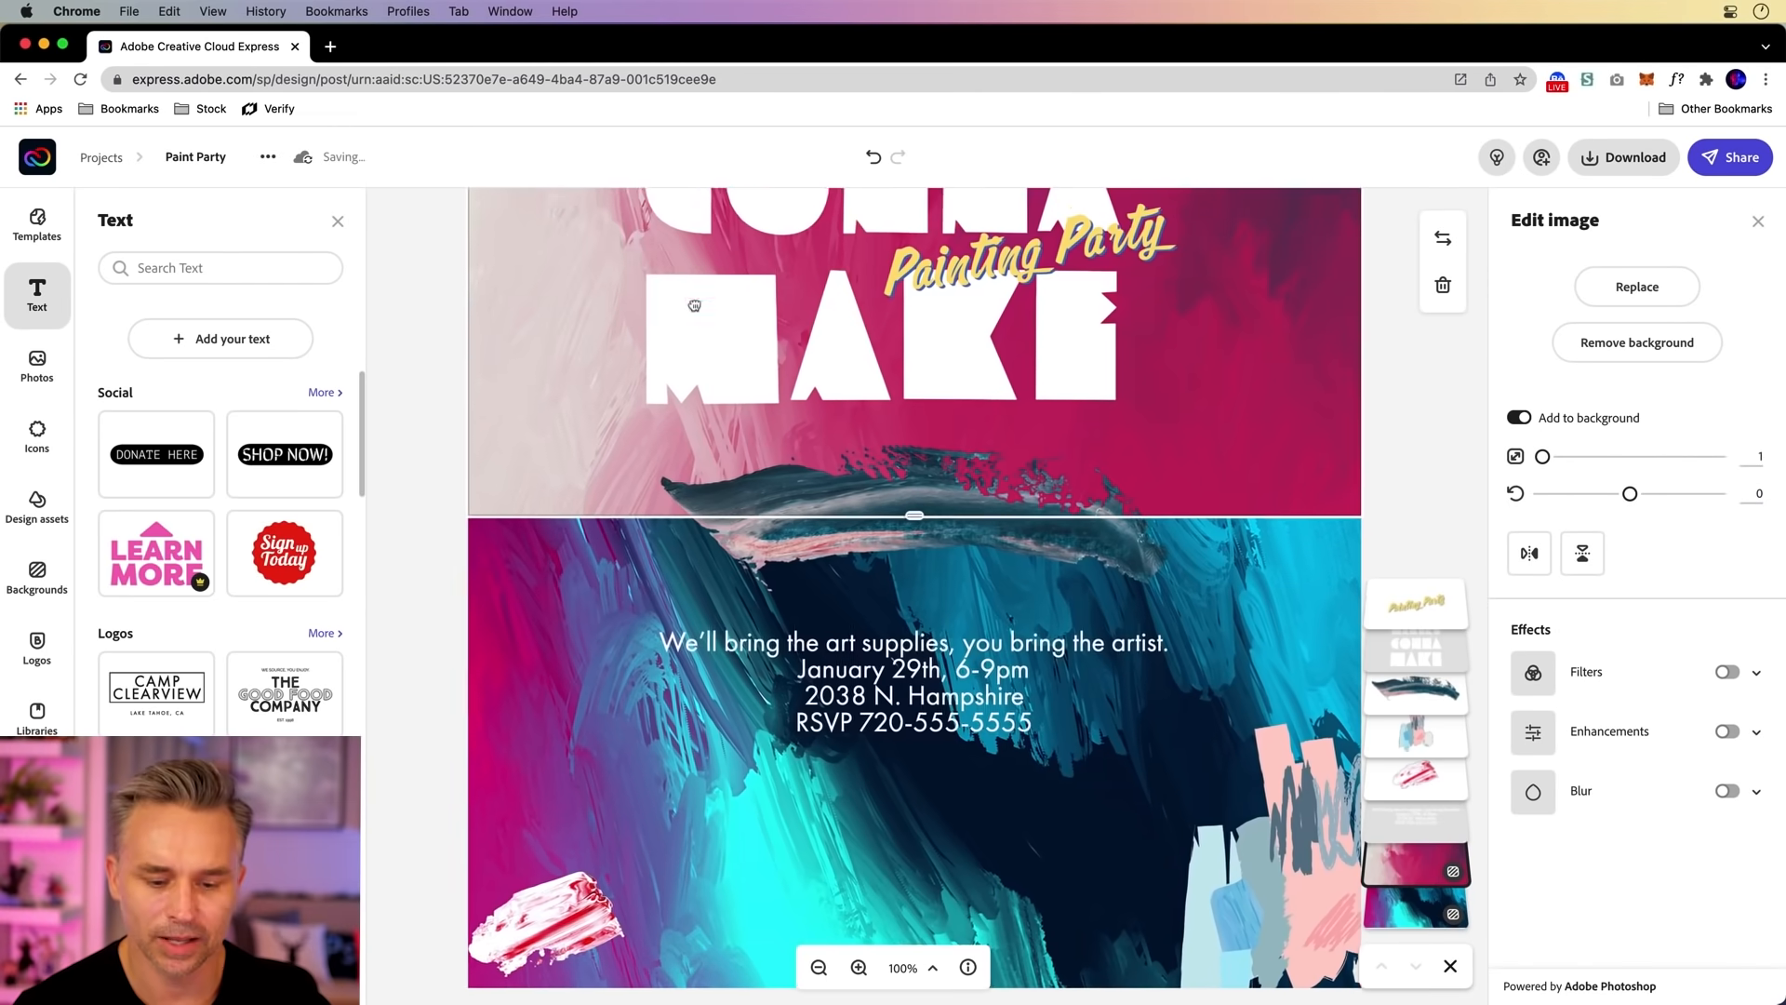
{"action": "scroll", "coordinate": [790, 609], "scroll_direction": "down", "scroll_amount": 2}
Set the event details' line spacing to 100 and letter spacing to 7
{"action": "left_click", "coordinate": [821, 605]}
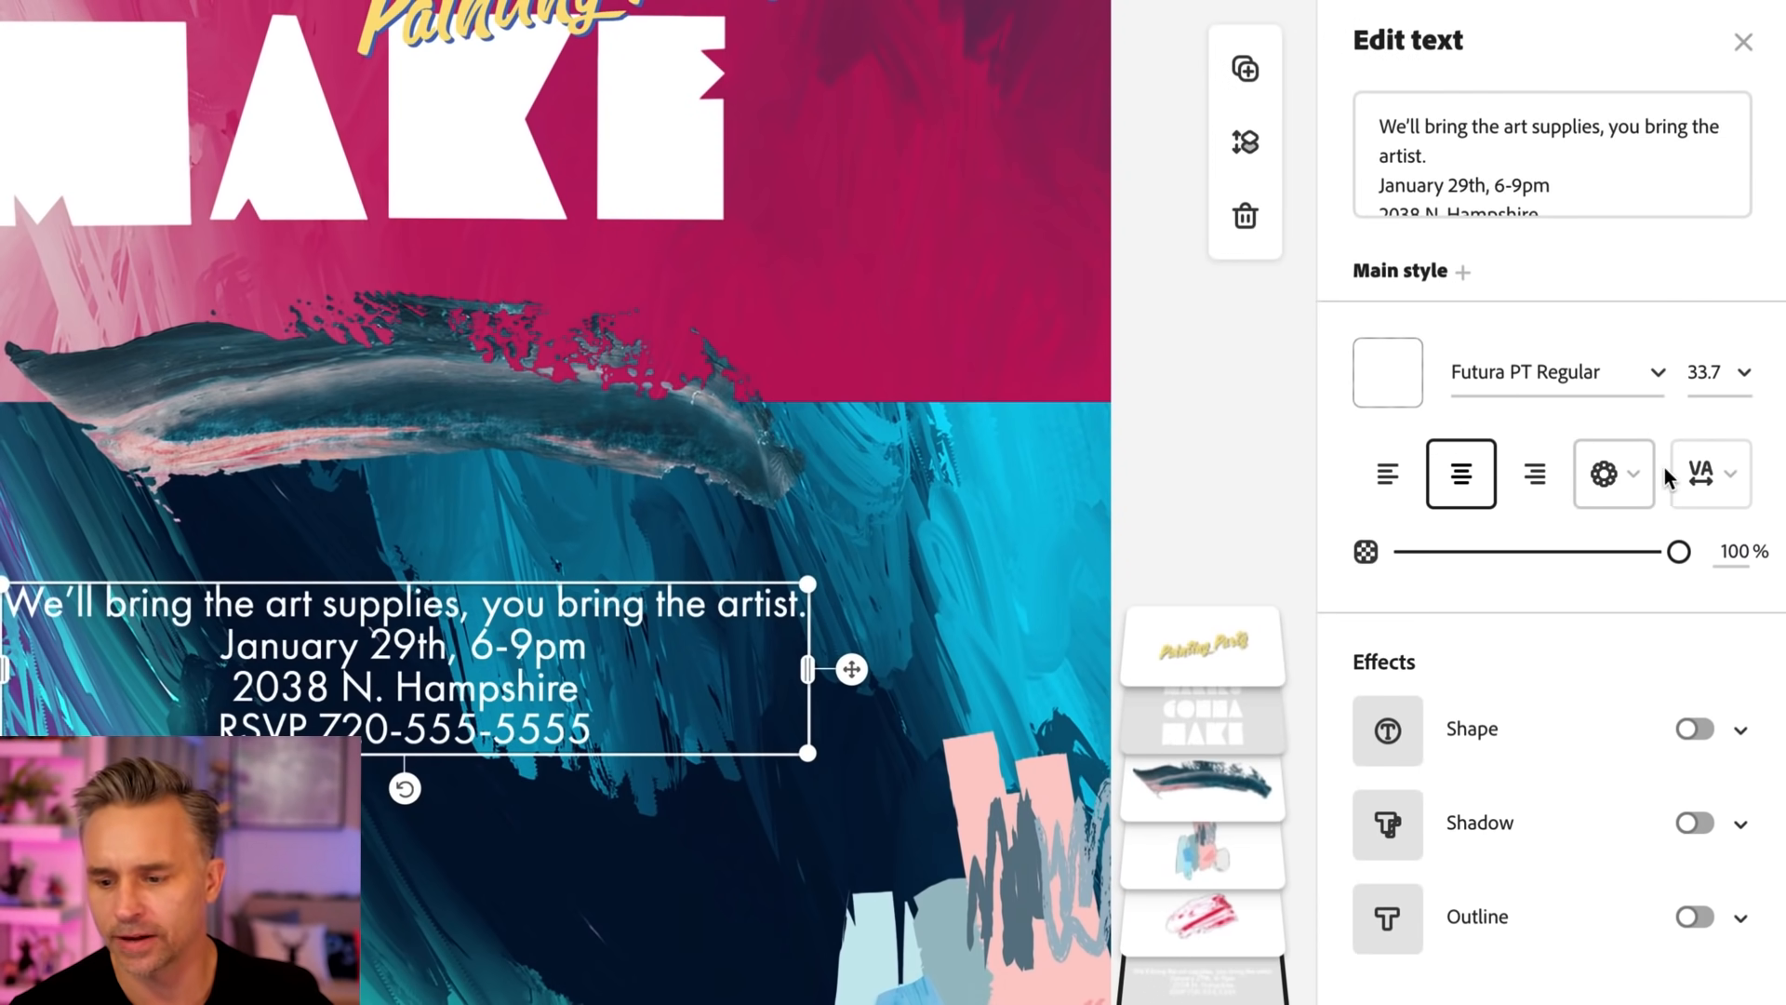
{"action": "left_click", "coordinate": [1706, 478]}
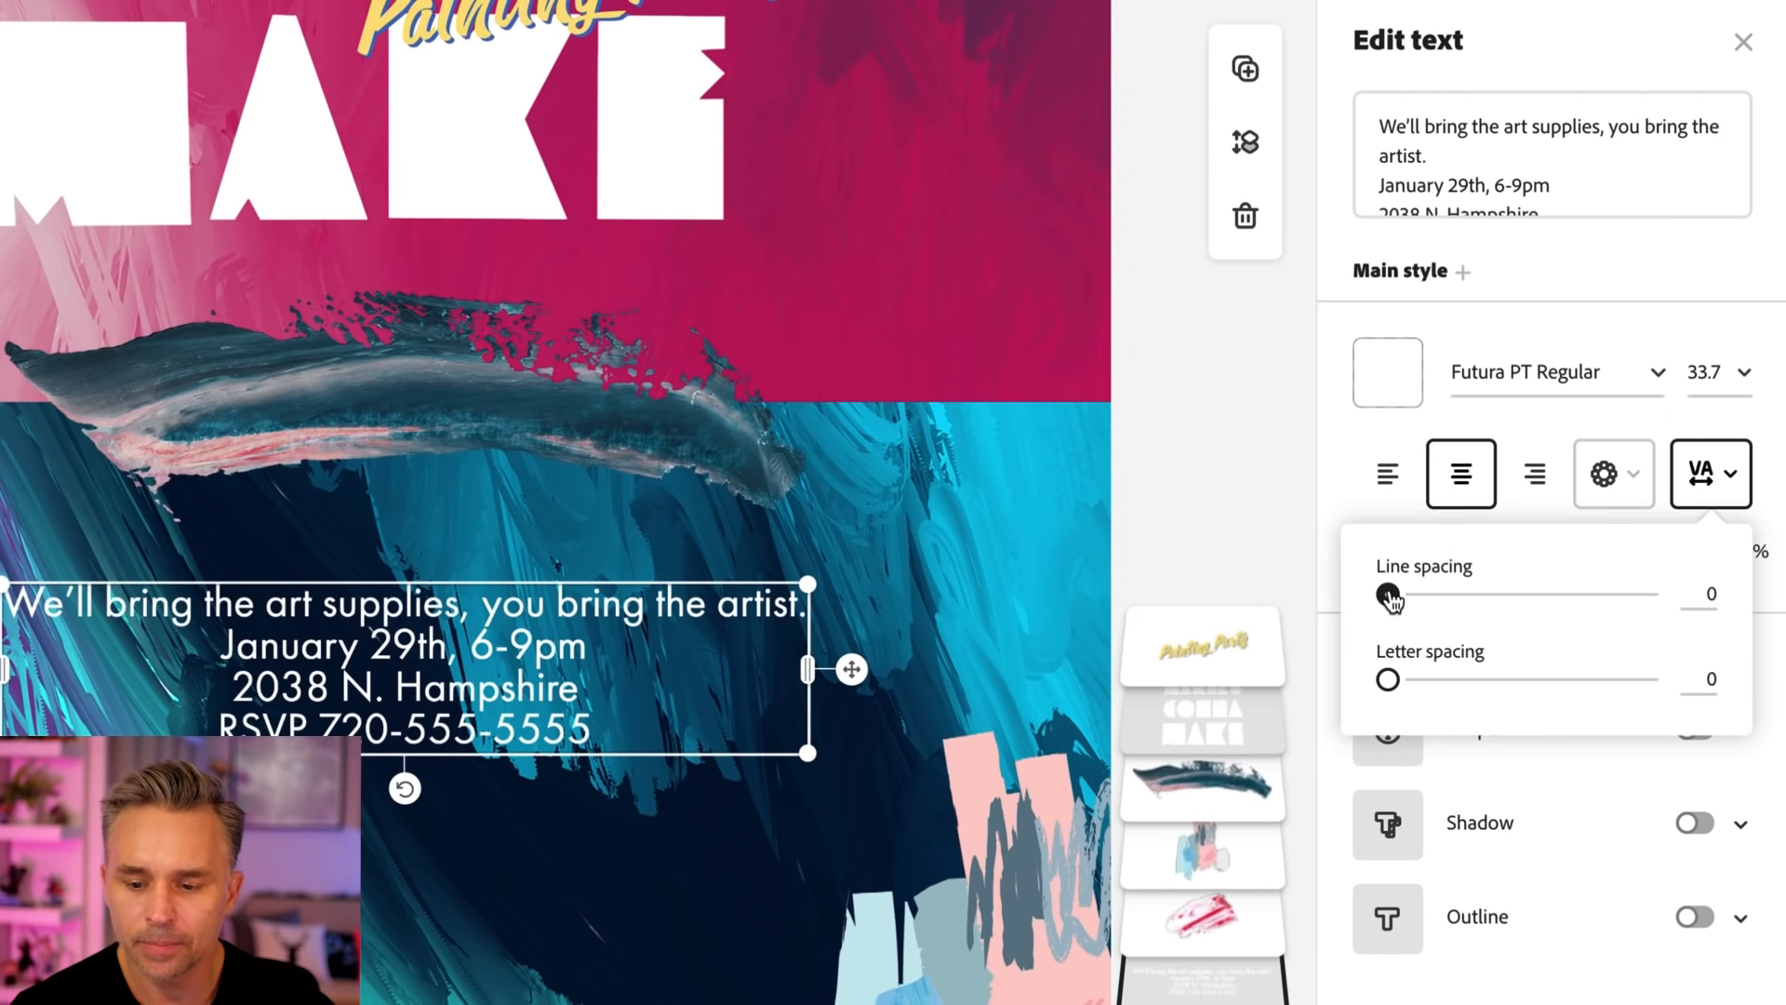
{"action": "left_click_drag", "start_coordinate": [1389, 596], "coordinate": [1698, 601]}
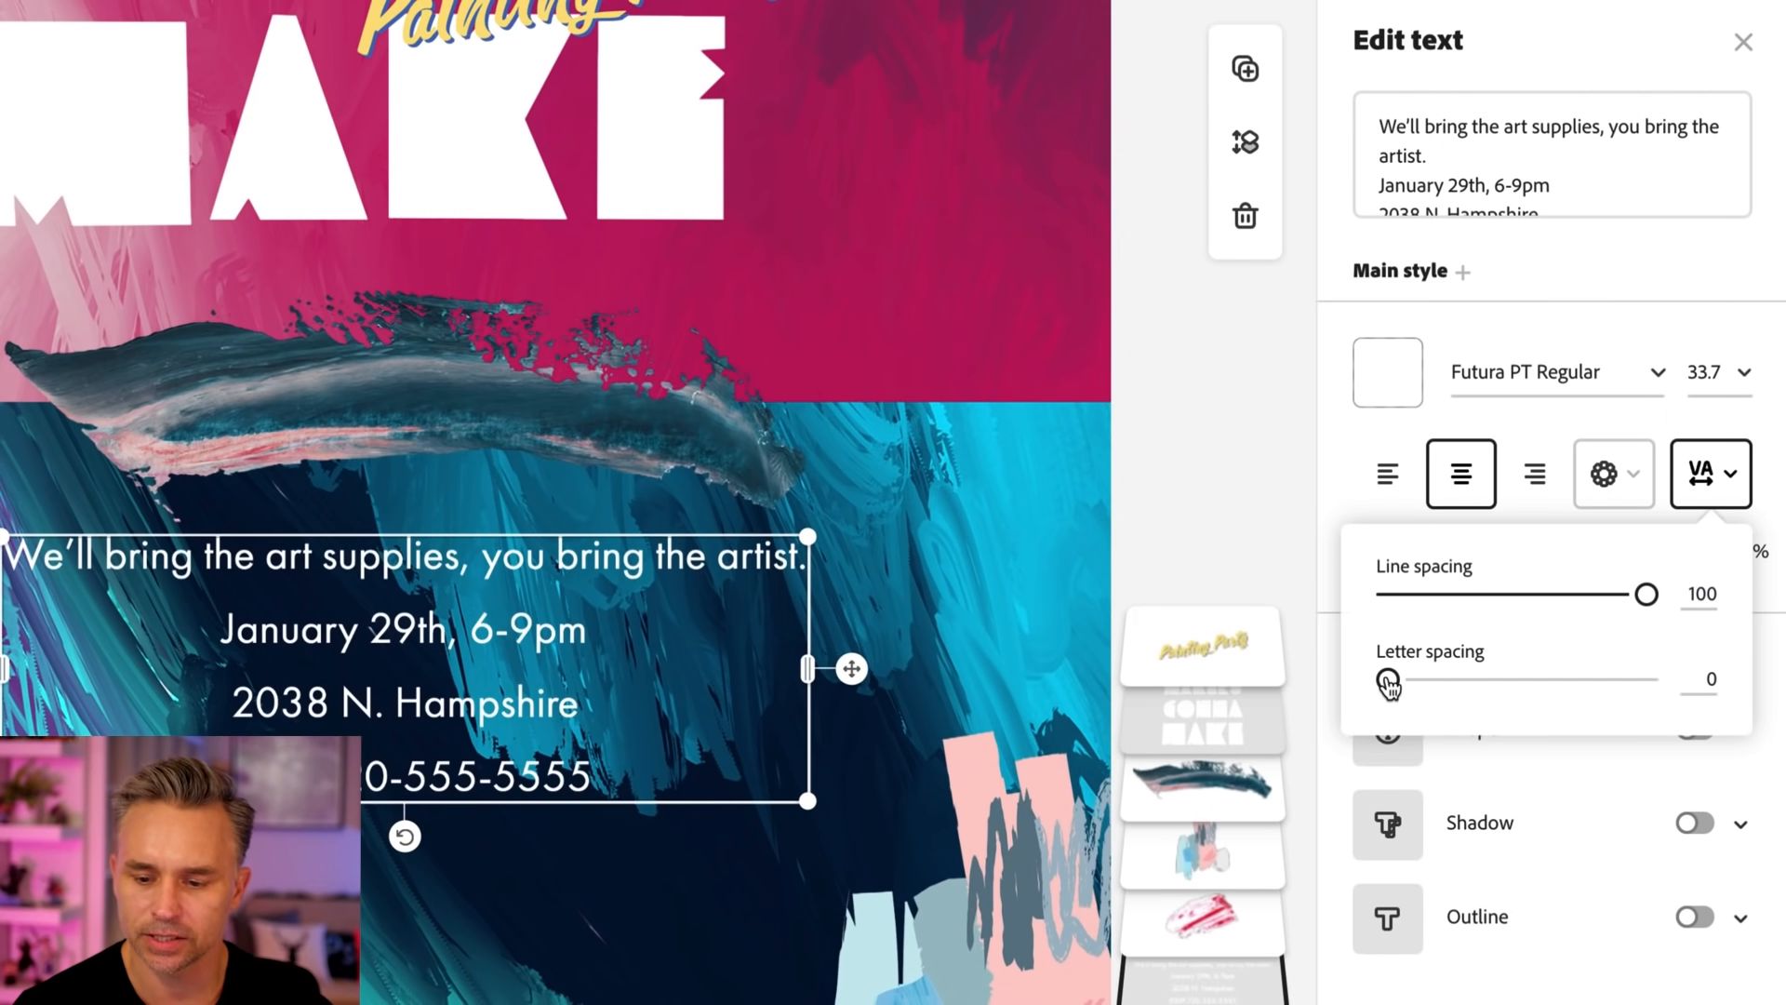
{"action": "left_click_drag", "start_coordinate": [1388, 681], "coordinate": [1405, 681]}
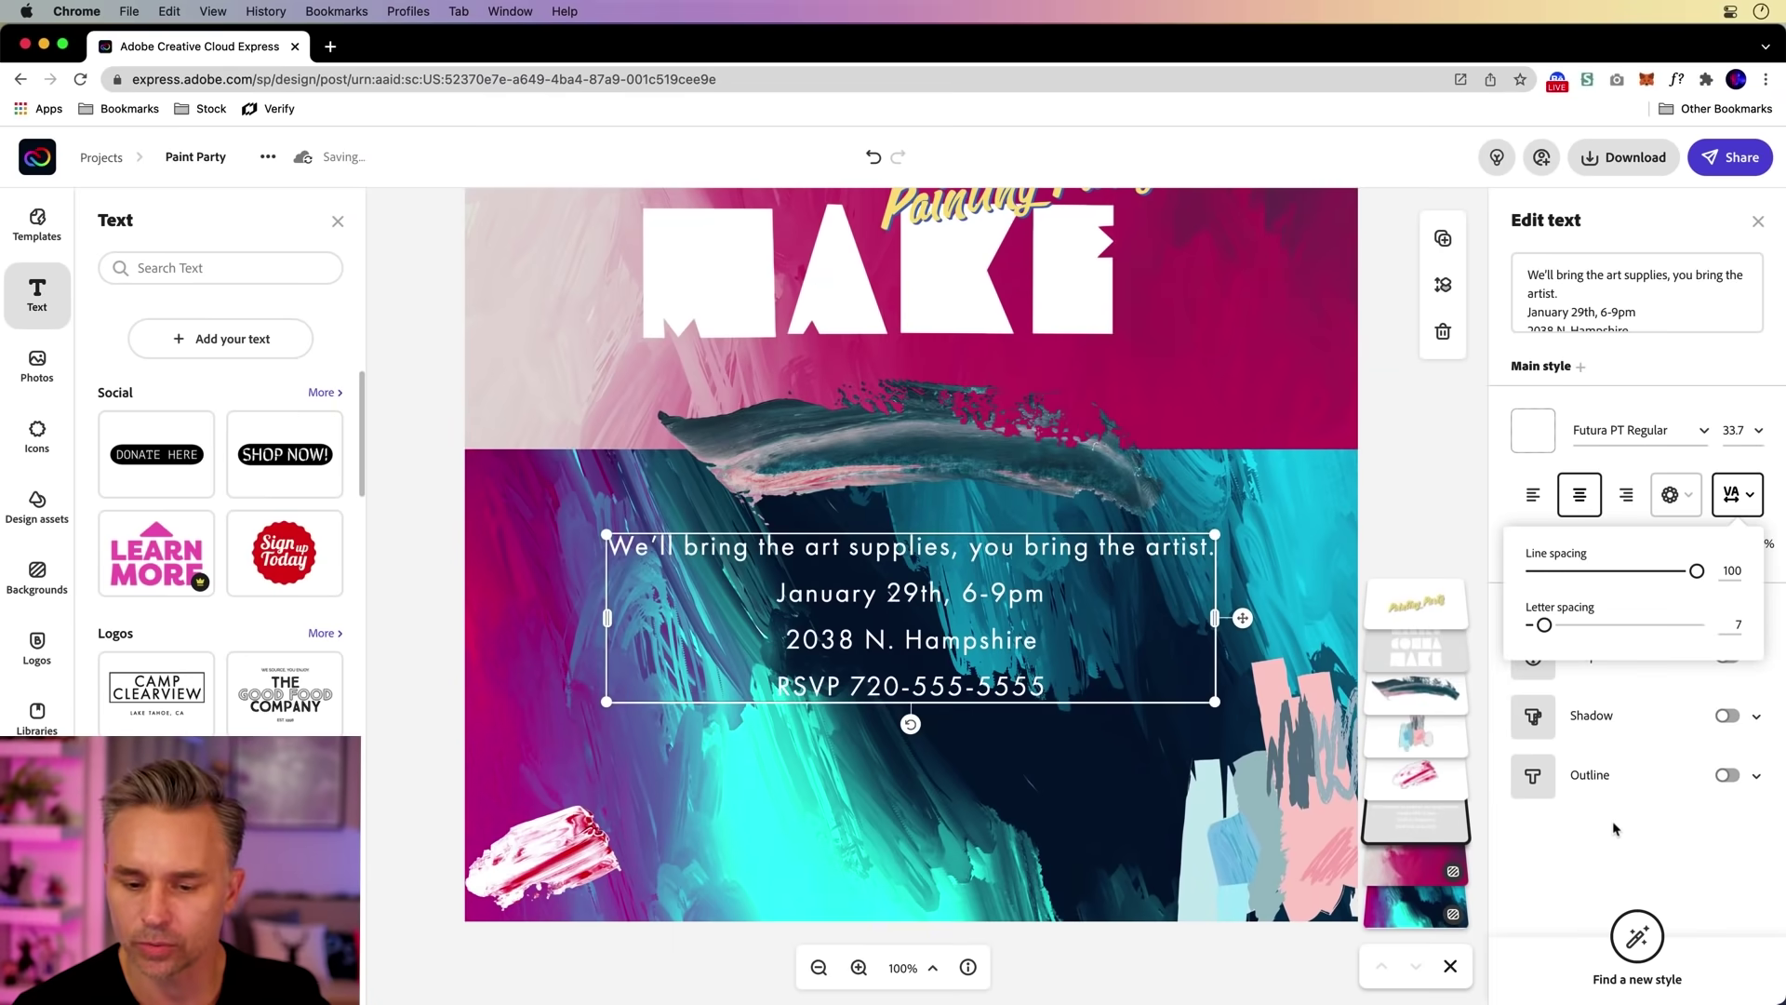
Add a drop shadow to the event details and move them slightly lower on the flyer
{"action": "left_click", "coordinate": [1615, 827]}
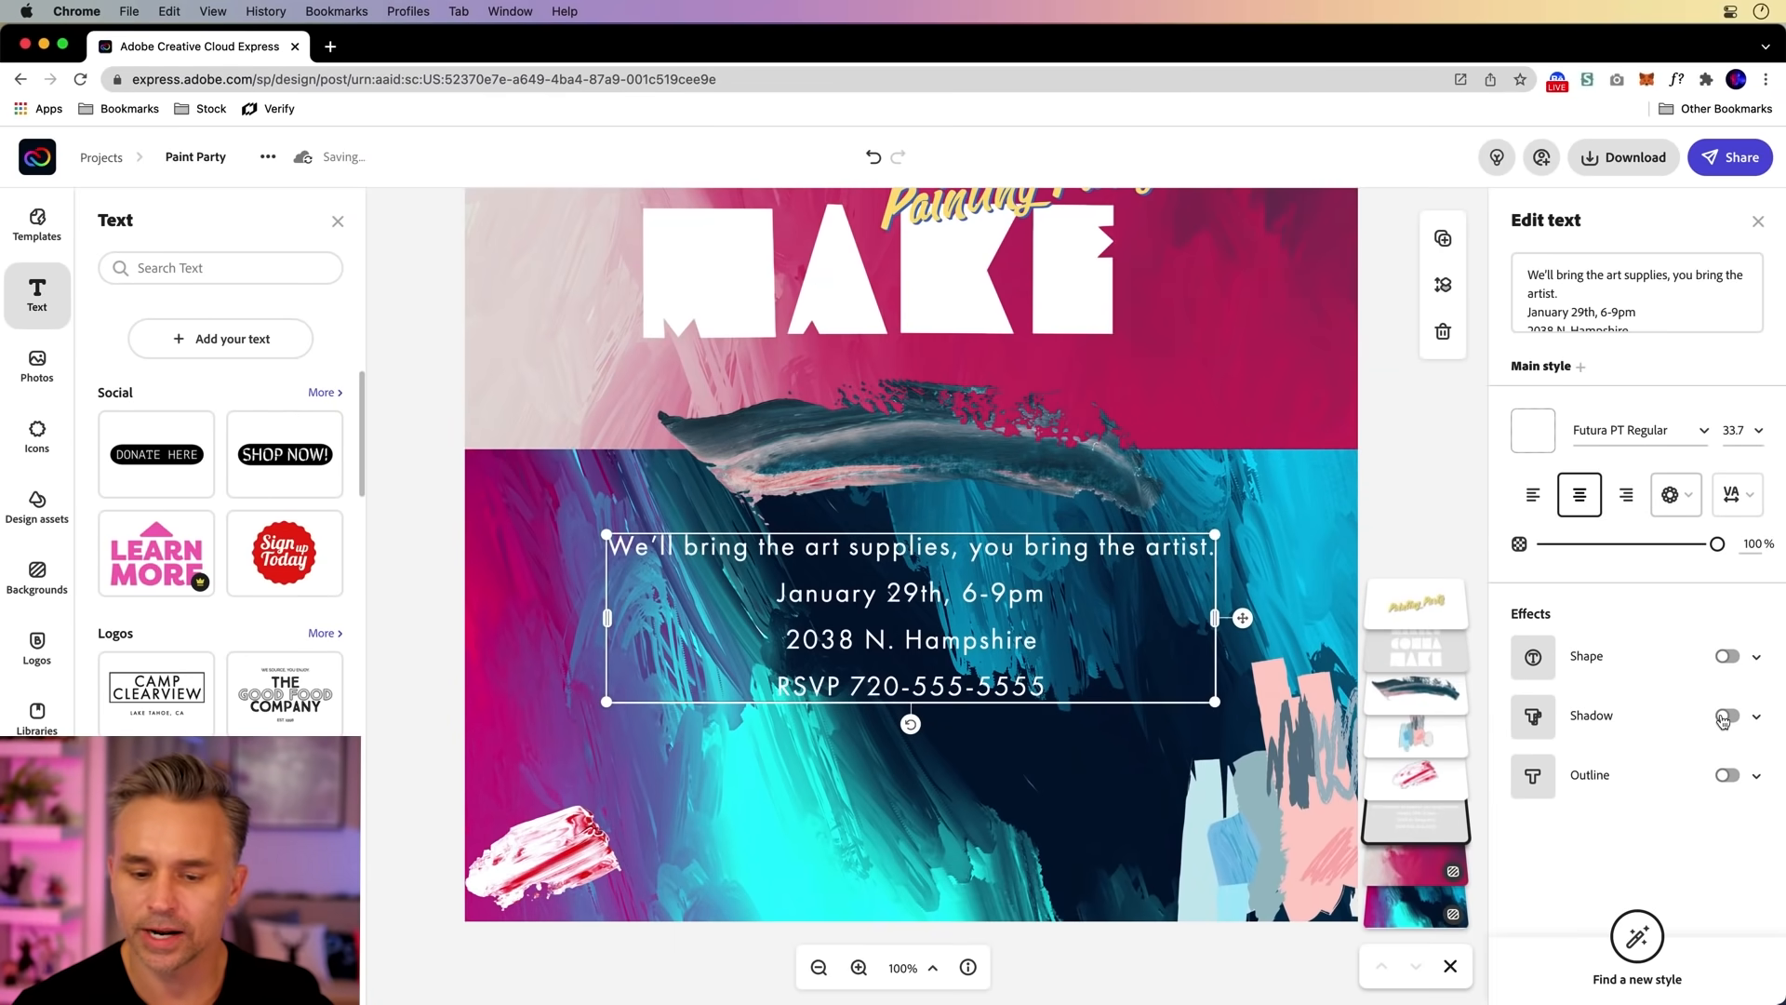
{"action": "left_click", "coordinate": [1725, 717]}
{"action": "left_click_drag", "start_coordinate": [890, 597], "coordinate": [873, 614]}
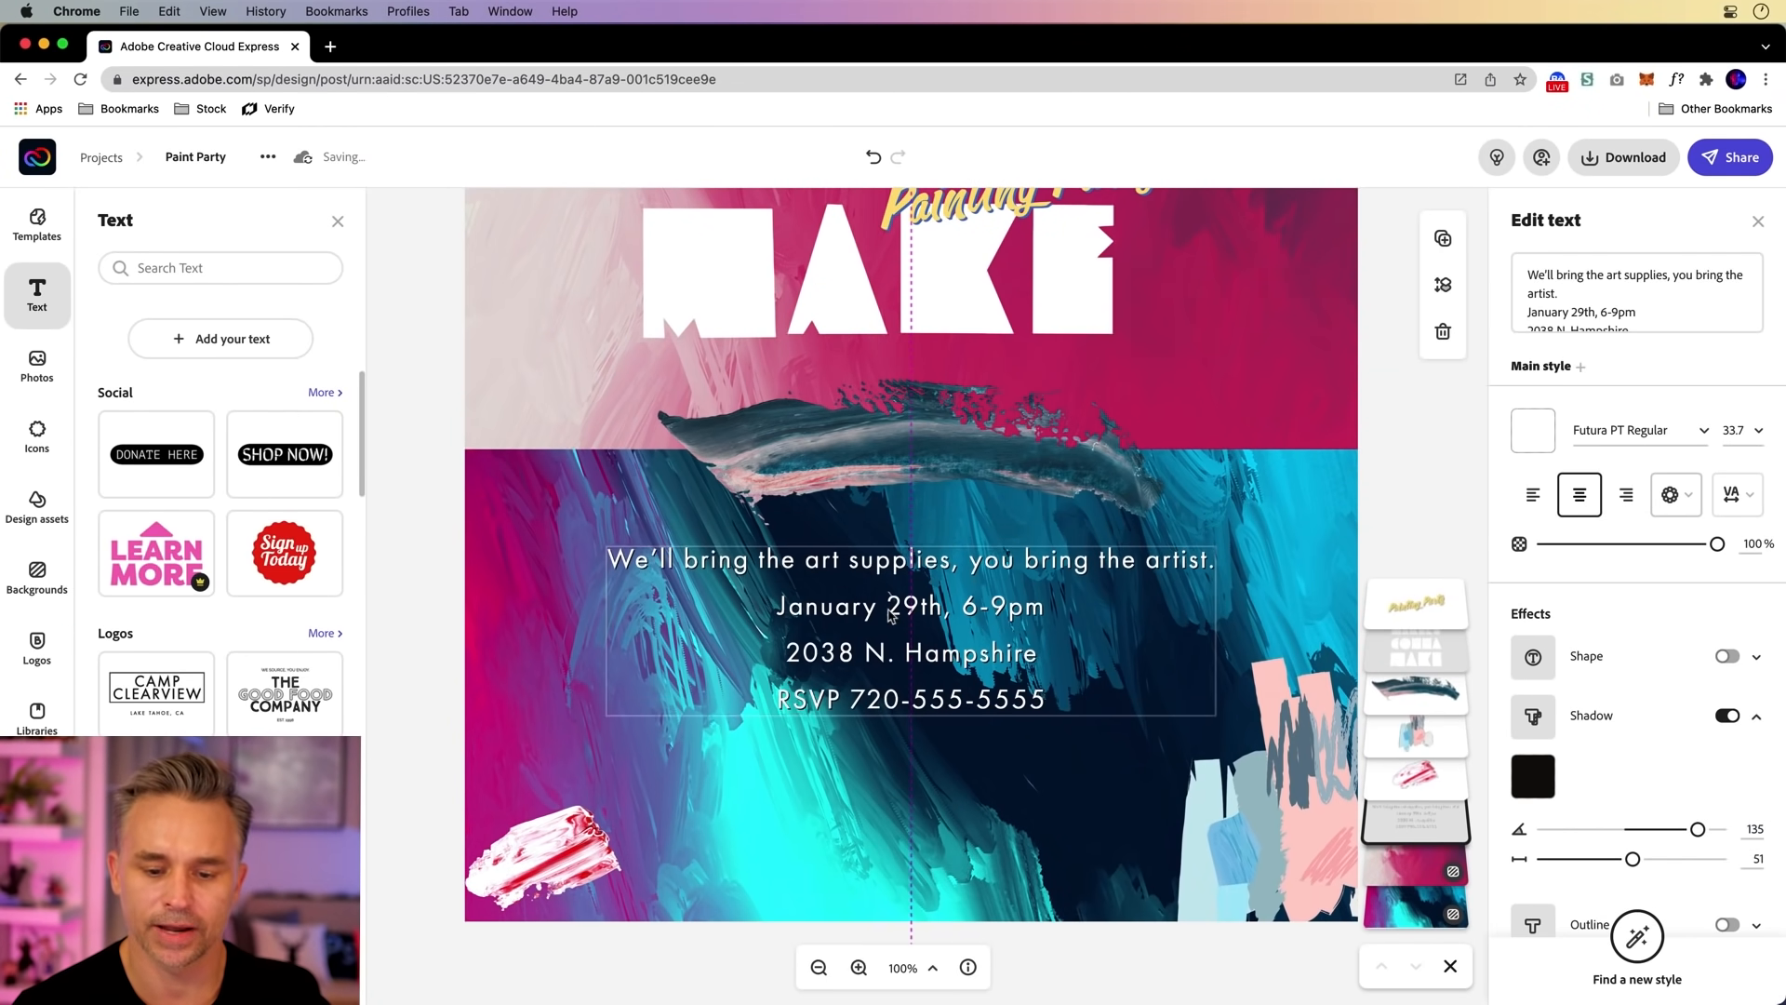
{"action": "left_click", "coordinate": [455, 404]}
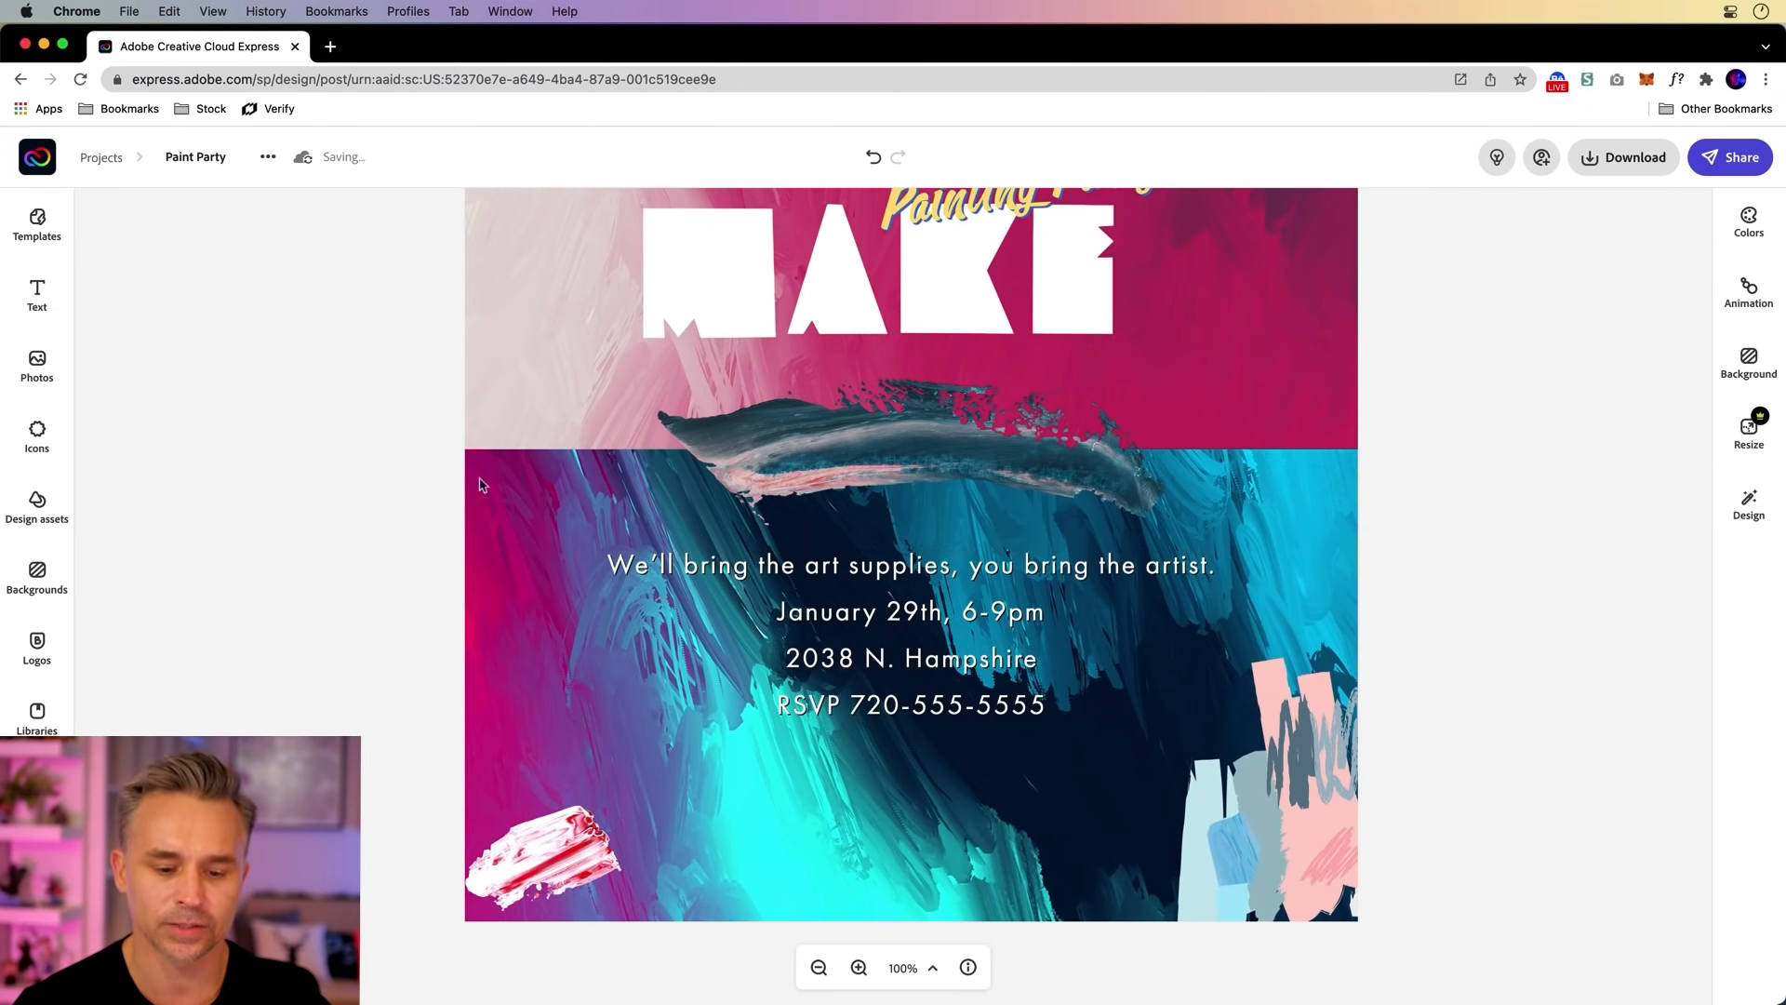
{"action": "left_click", "coordinate": [921, 969]}
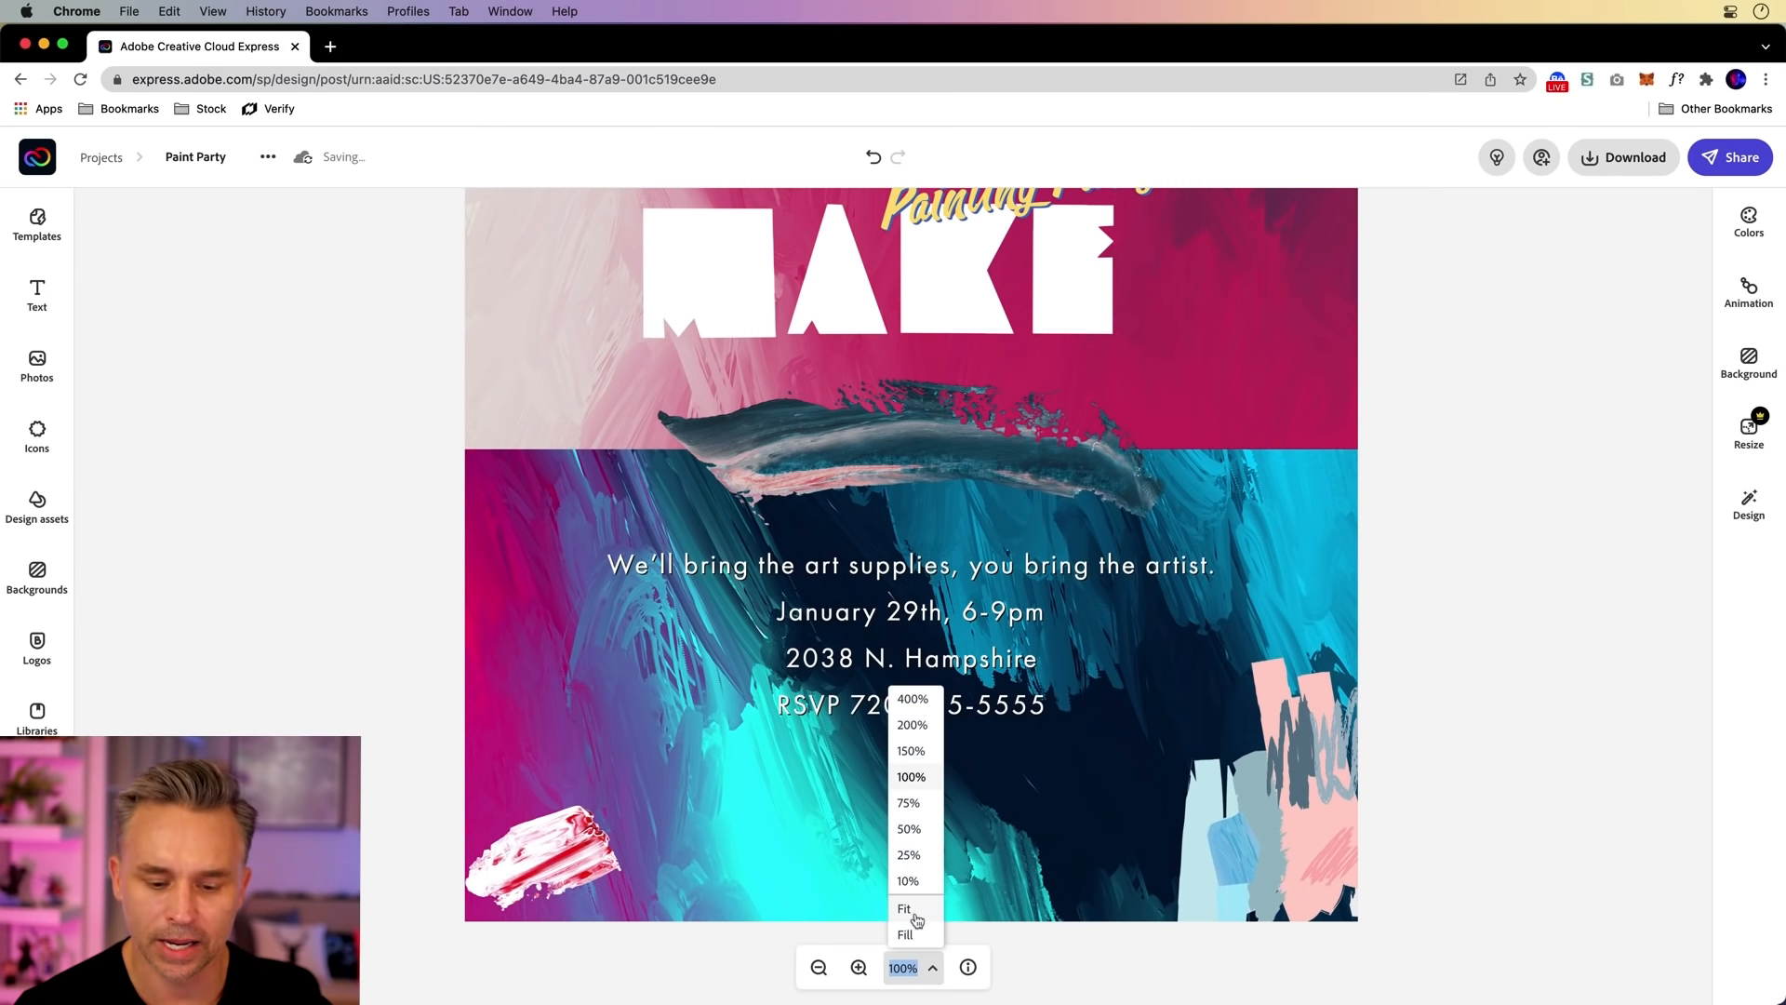